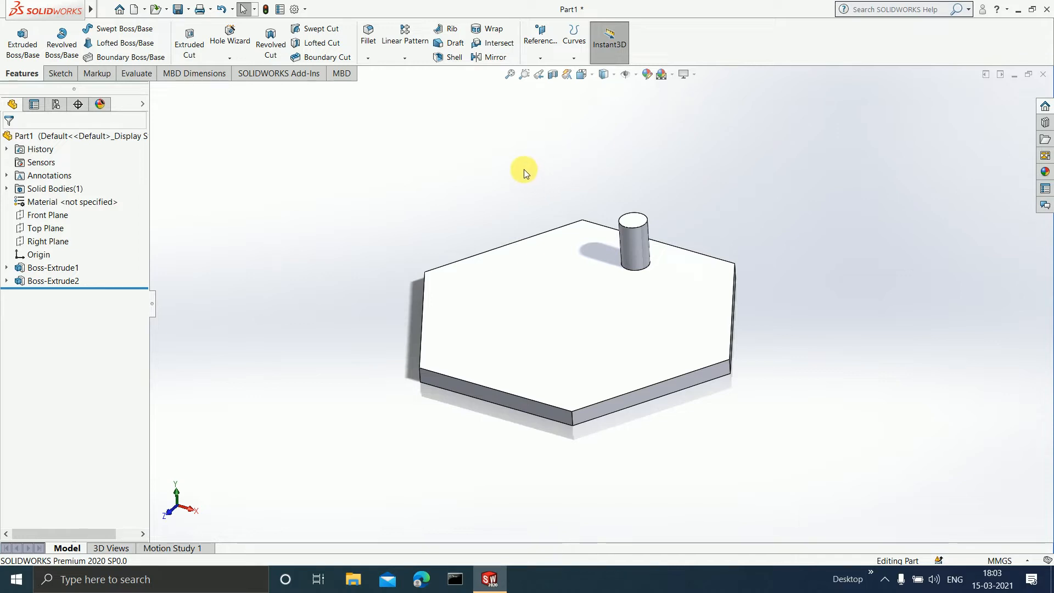
Start a circular pattern and select the cylindrical boss on the hexagonal plate as the feature to pattern.
click(407, 58)
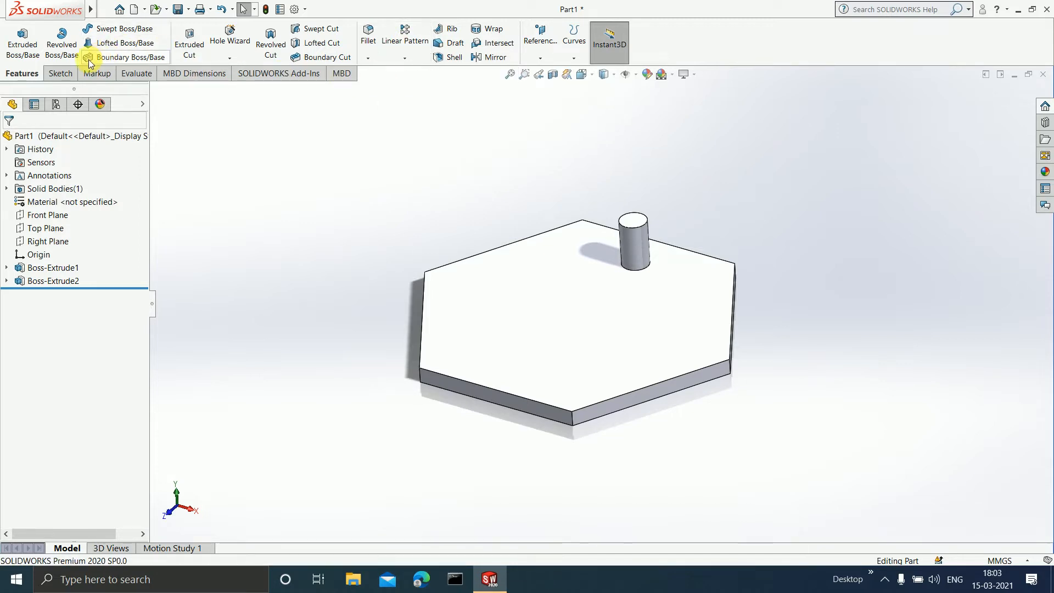
click(62, 74)
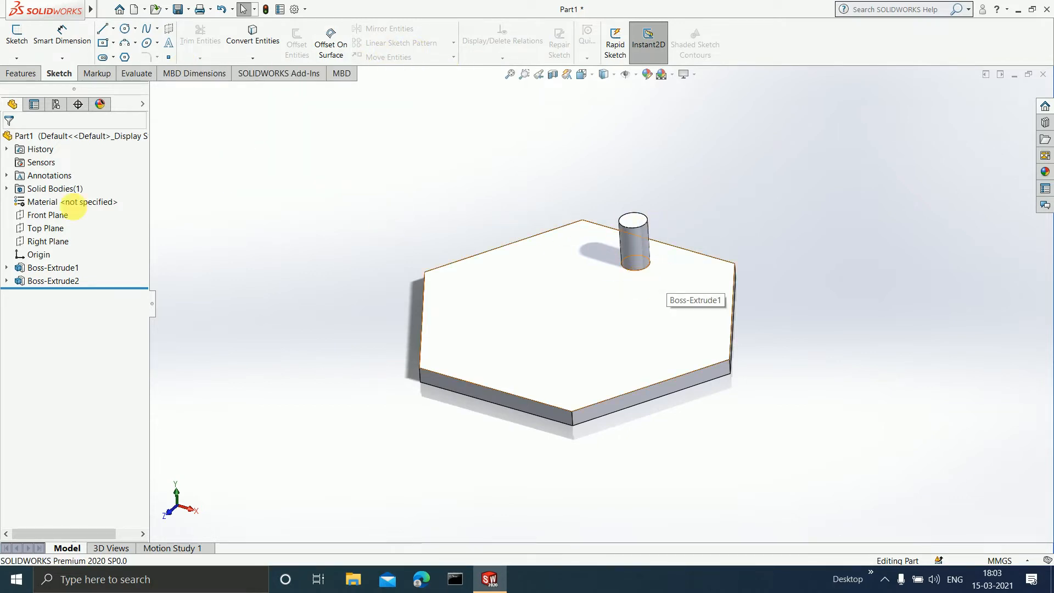
click(26, 77)
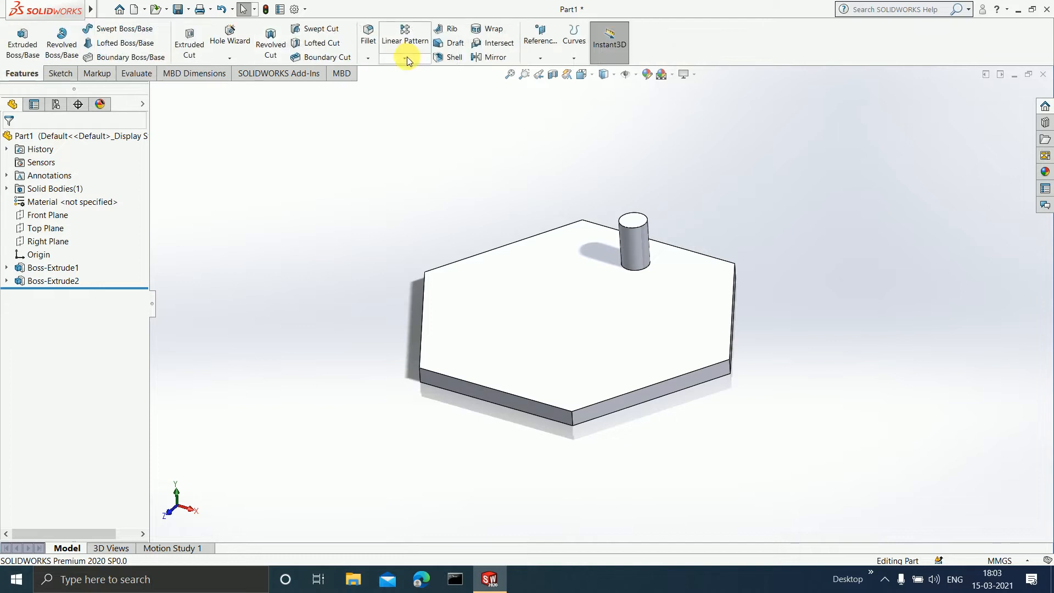
click(406, 58)
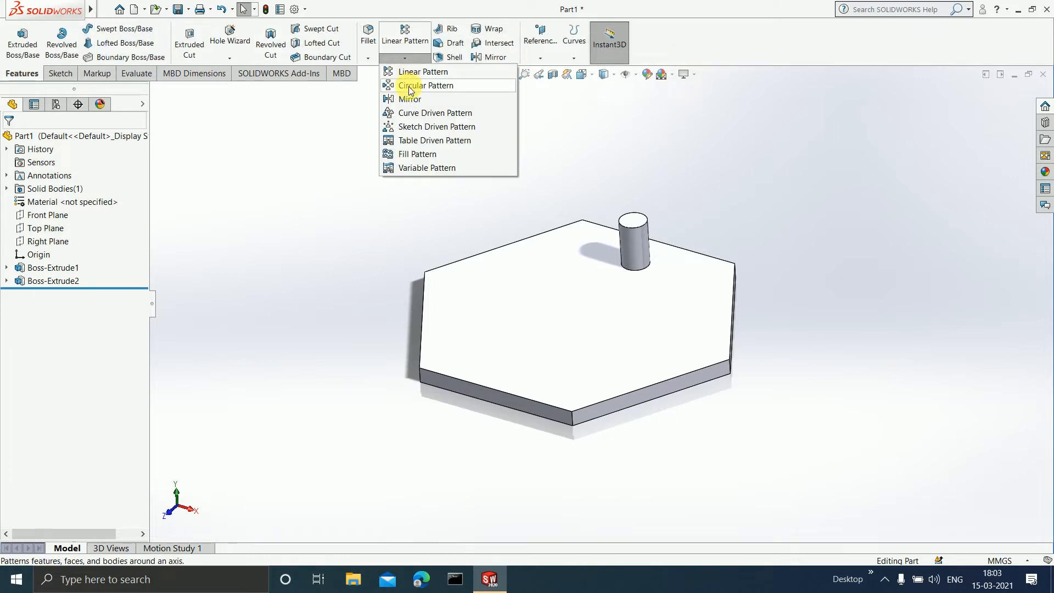
click(409, 87)
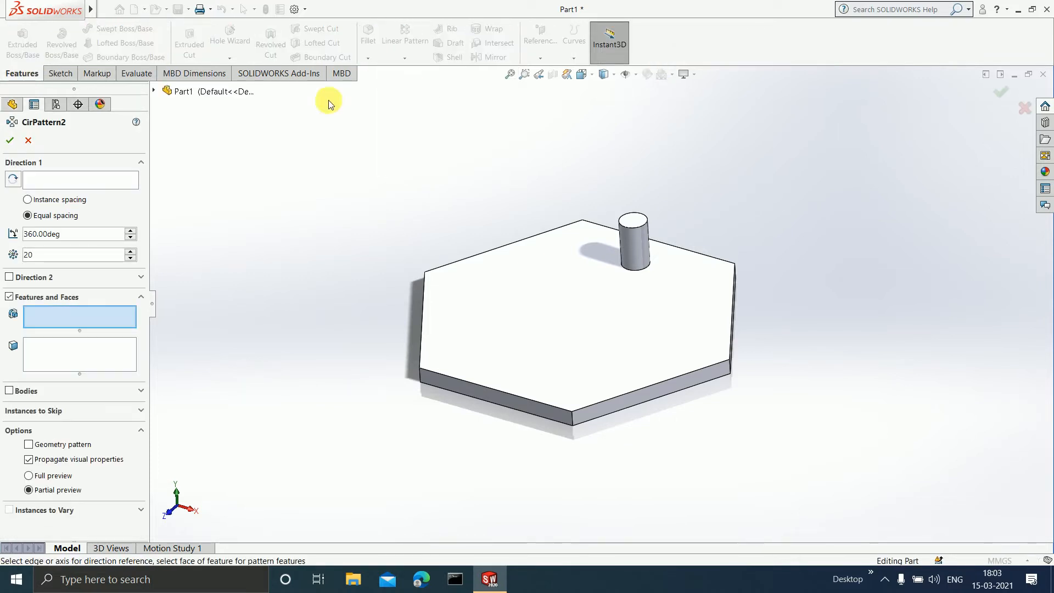
scroll(565, 278, down, 2)
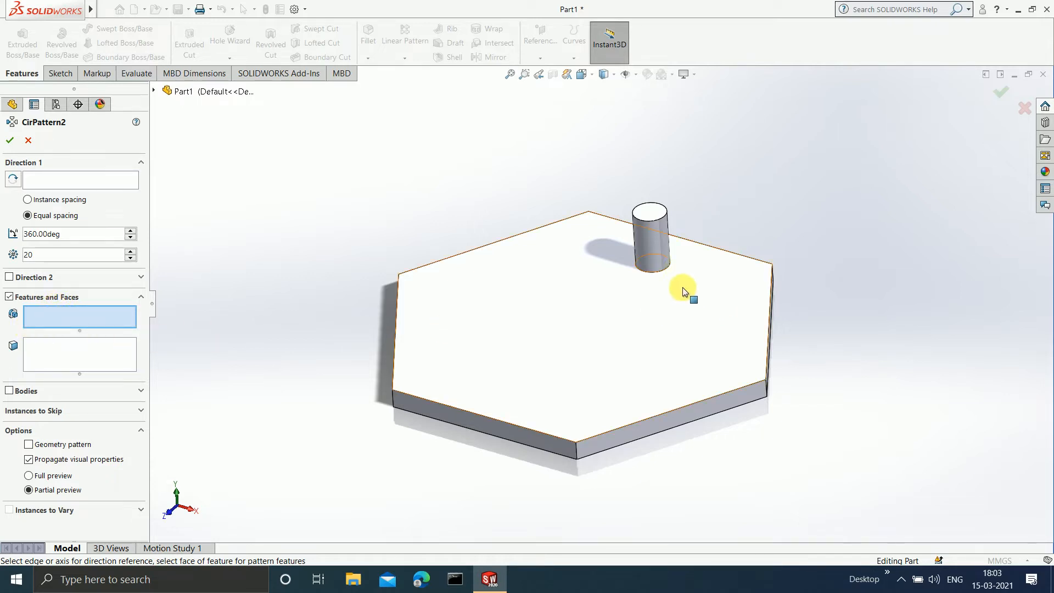
click(664, 245)
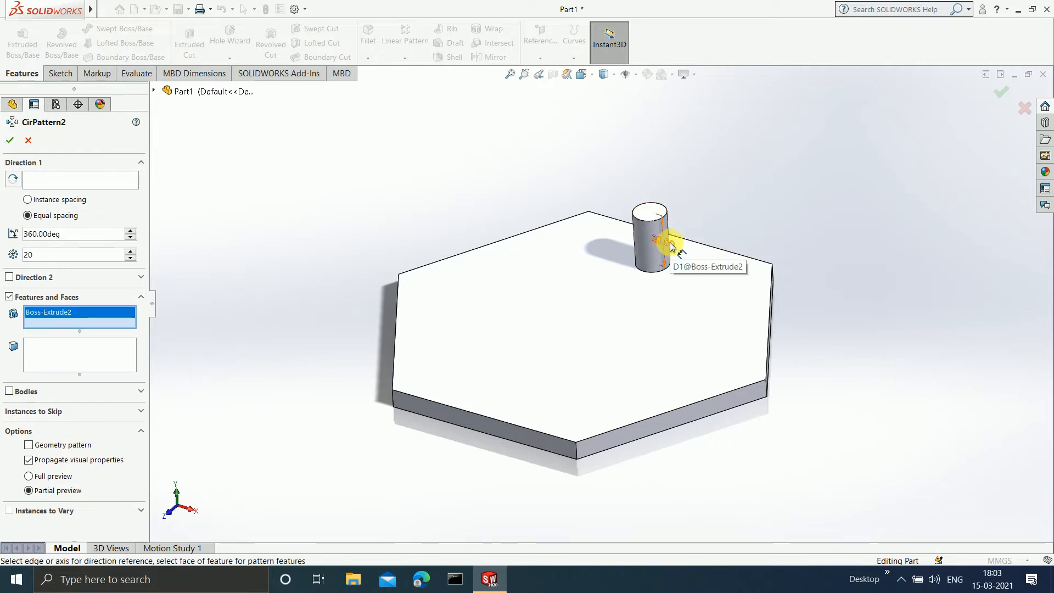
scroll(670, 247, down, 4)
scroll(624, 307, up, 3)
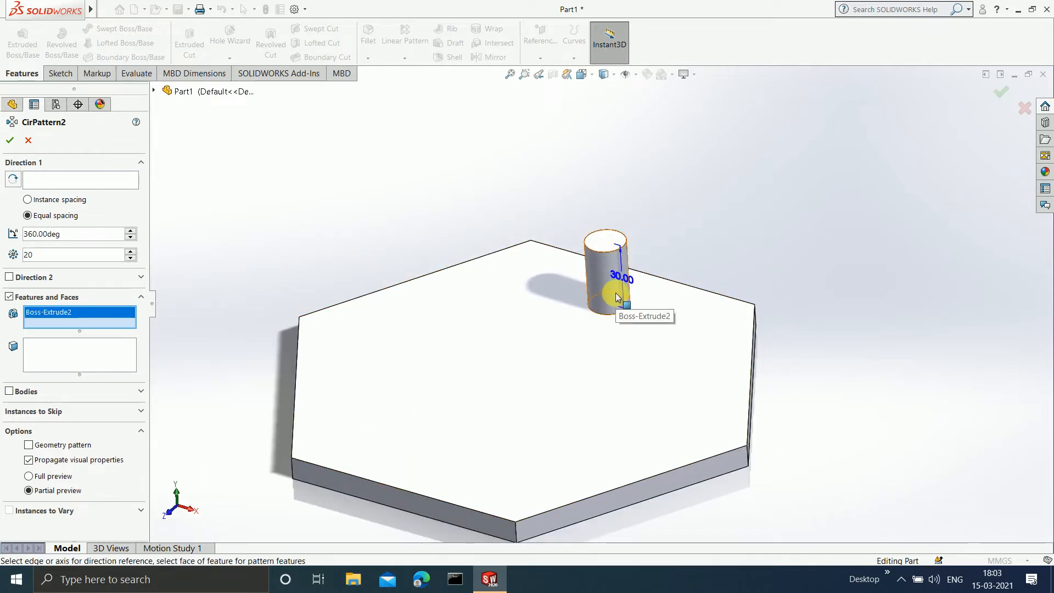
Use the top face of the hexagonal plate as the circular pattern's Direction 1 reference.
click(102, 180)
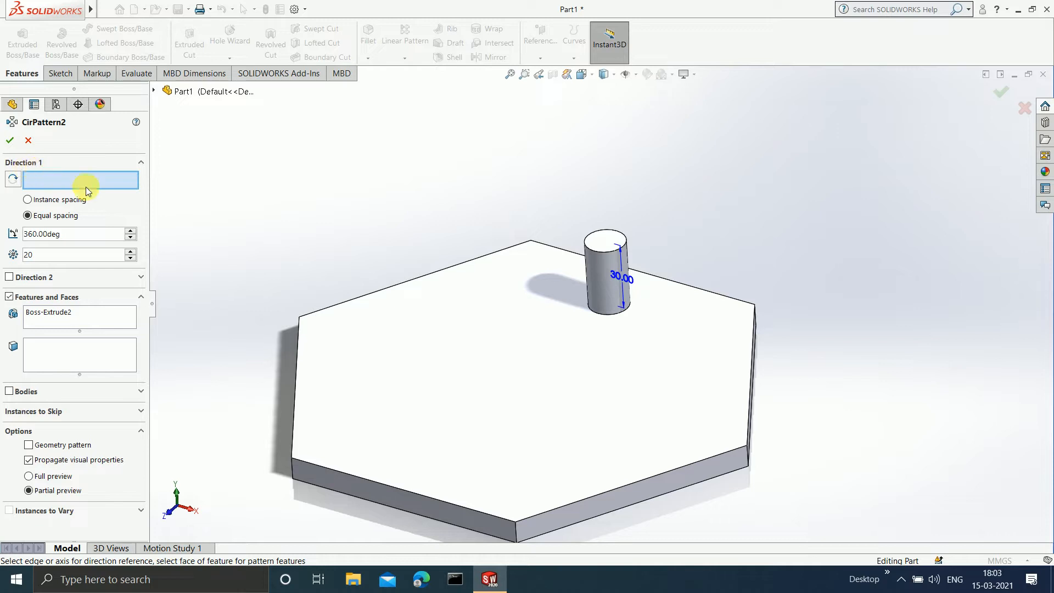
key(z)
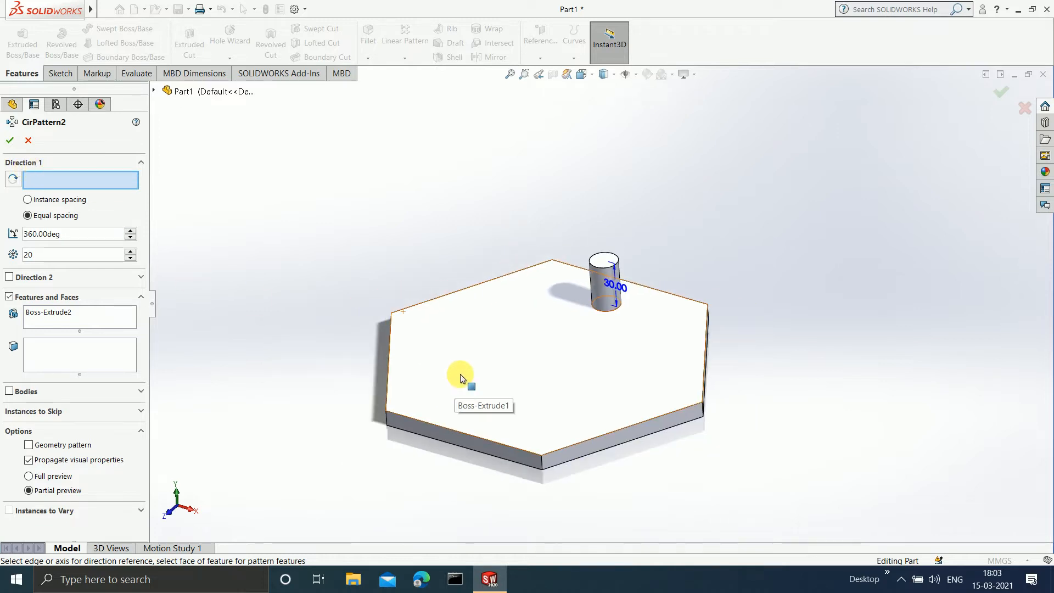
scroll(460, 378, down, 3)
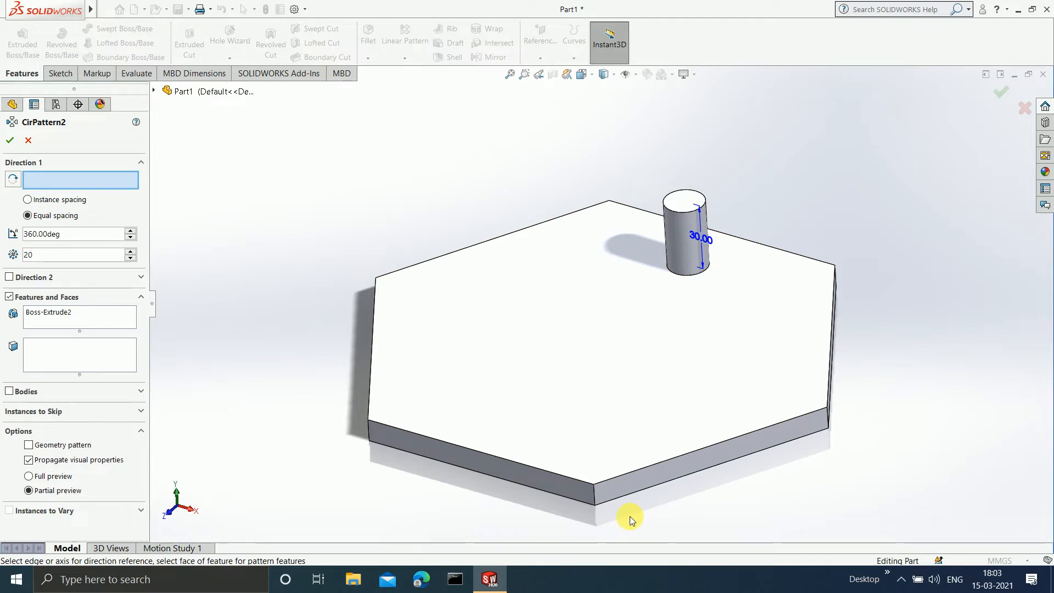
click(572, 371)
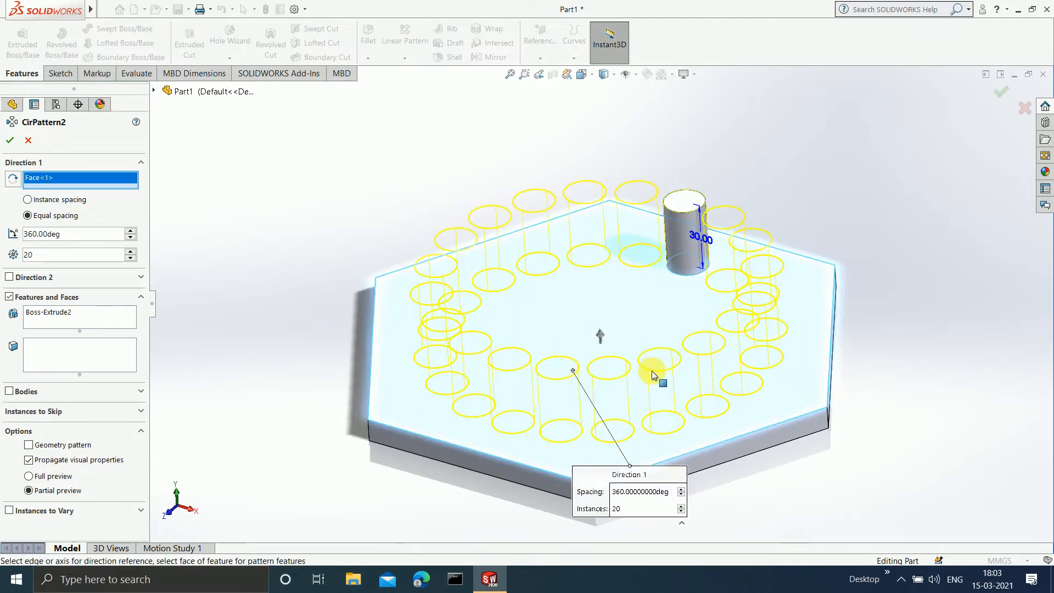
scroll(637, 334, up, 1)
scroll(636, 335, down, 1)
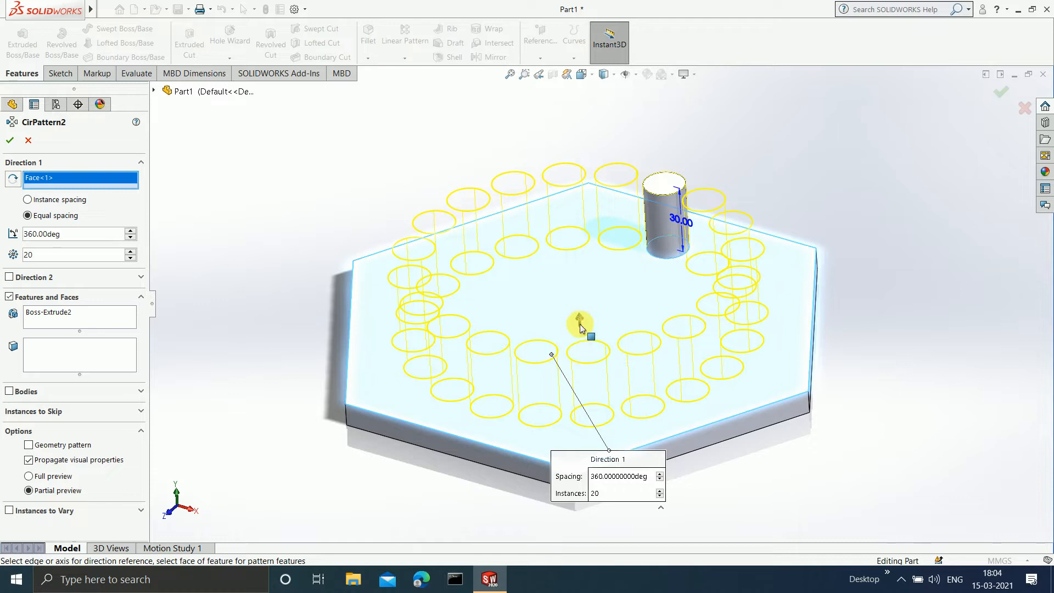
scroll(580, 326, down, 5)
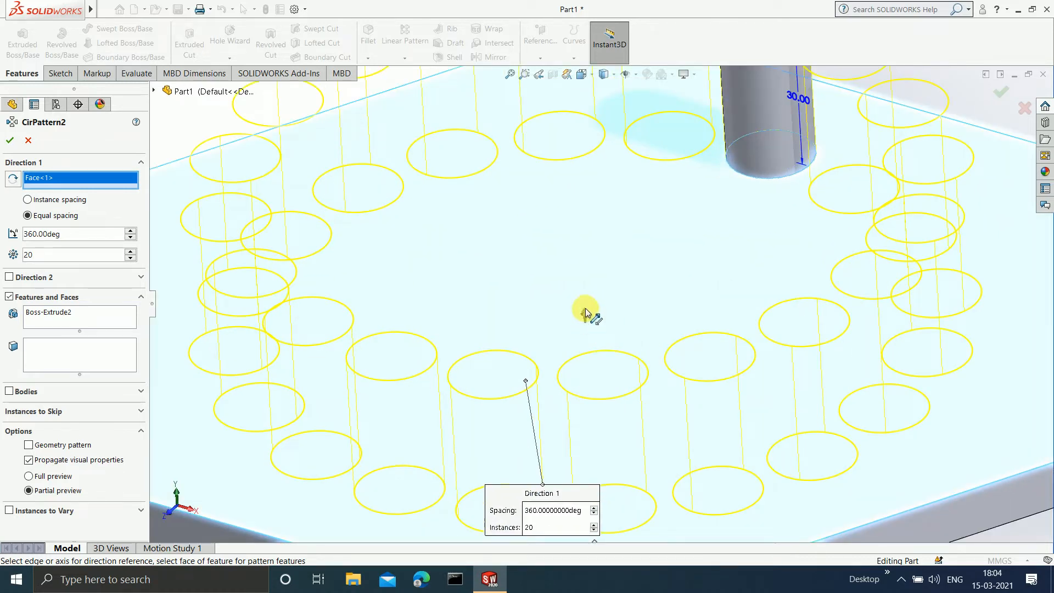
scroll(581, 318, up, 4)
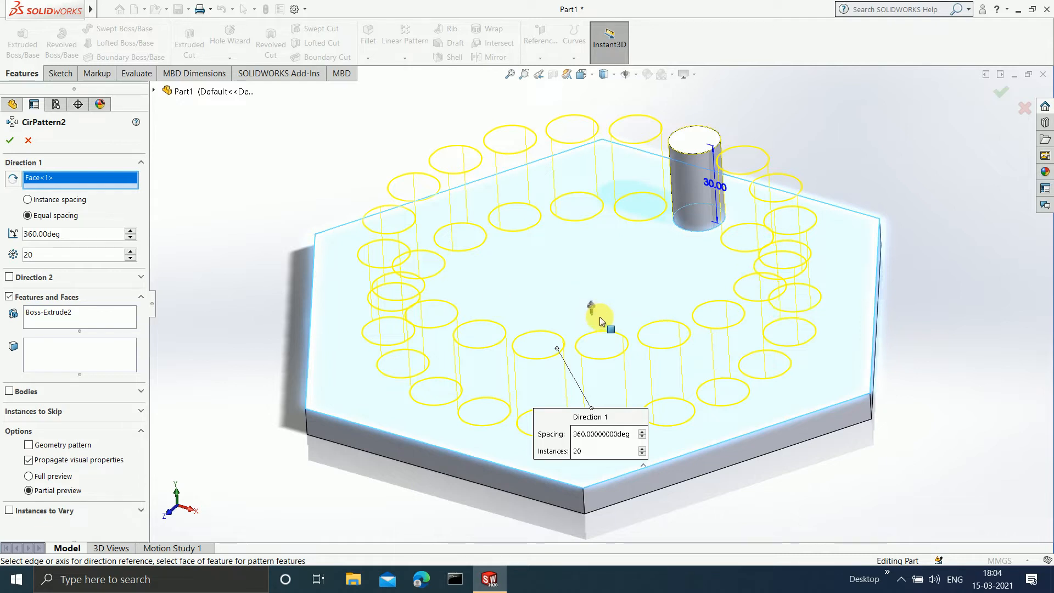
middle_drag(587, 330, 615, 326)
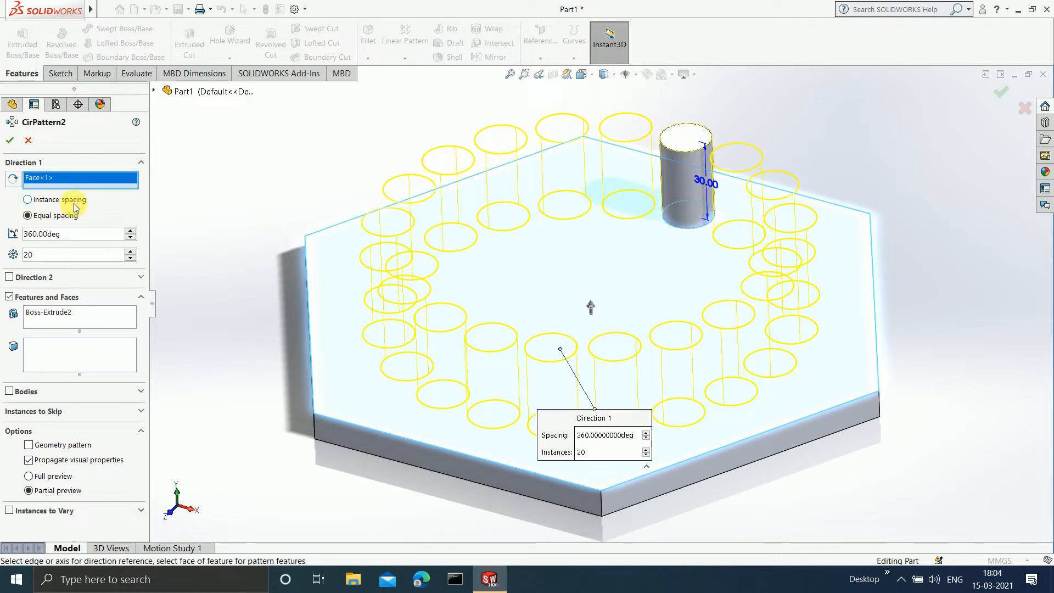
Switch Direction 1 to instance spacing and set the angle between instances to 20°.
click(27, 199)
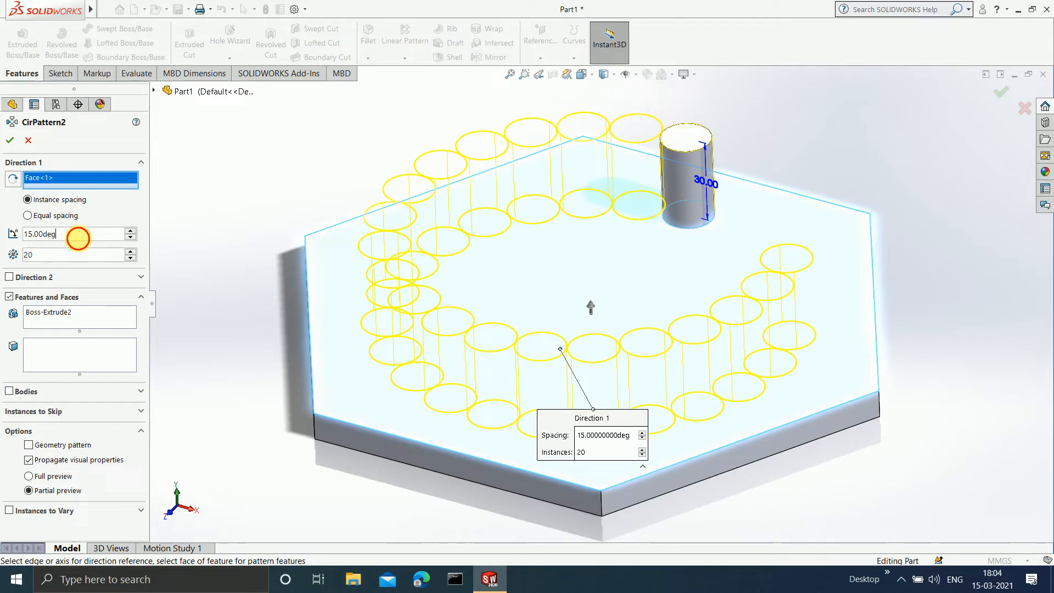
double_click(78, 237)
text(20)
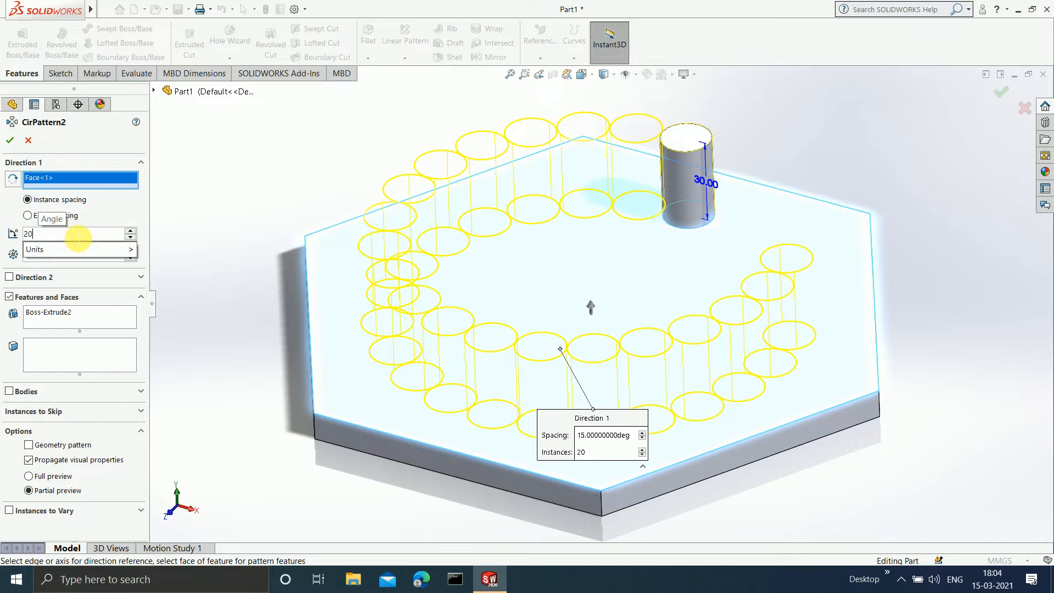
key(Return)
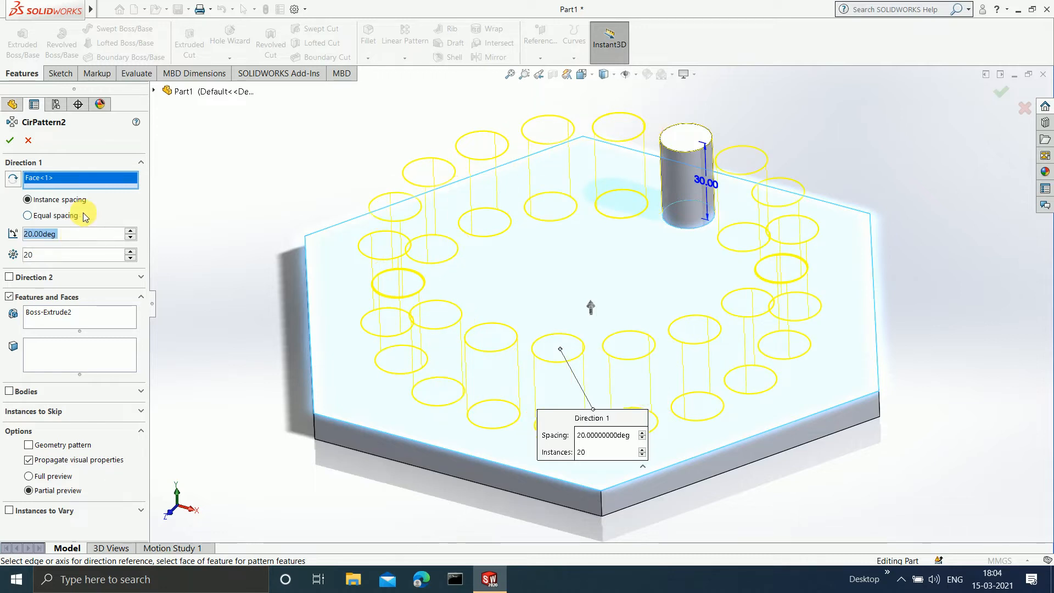
Set the Direction 1 instance count to 6 and distribute the instances with equal spacing over 360°.
click(61, 259)
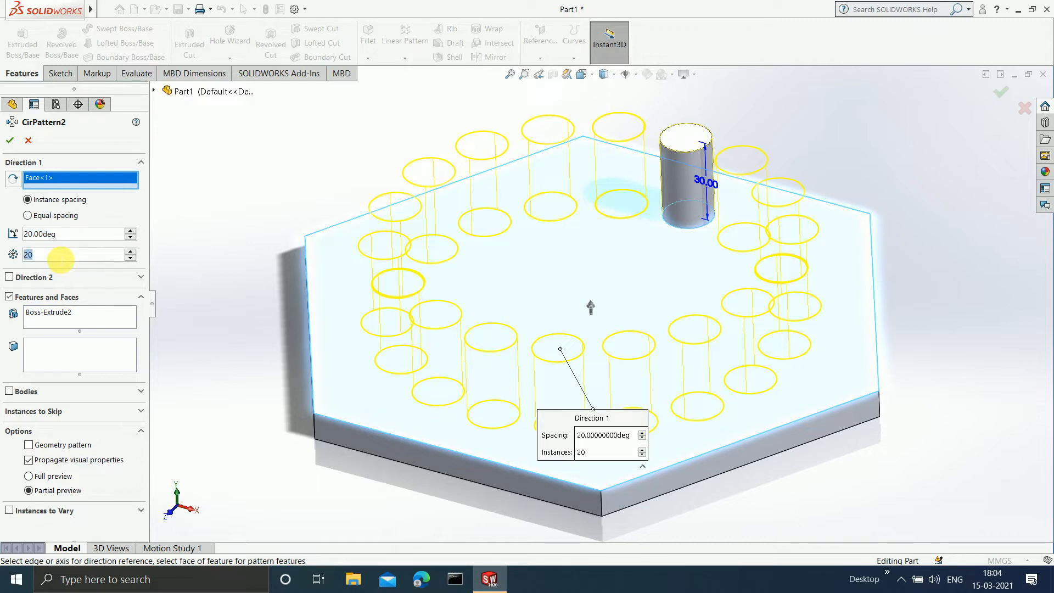
text(6)
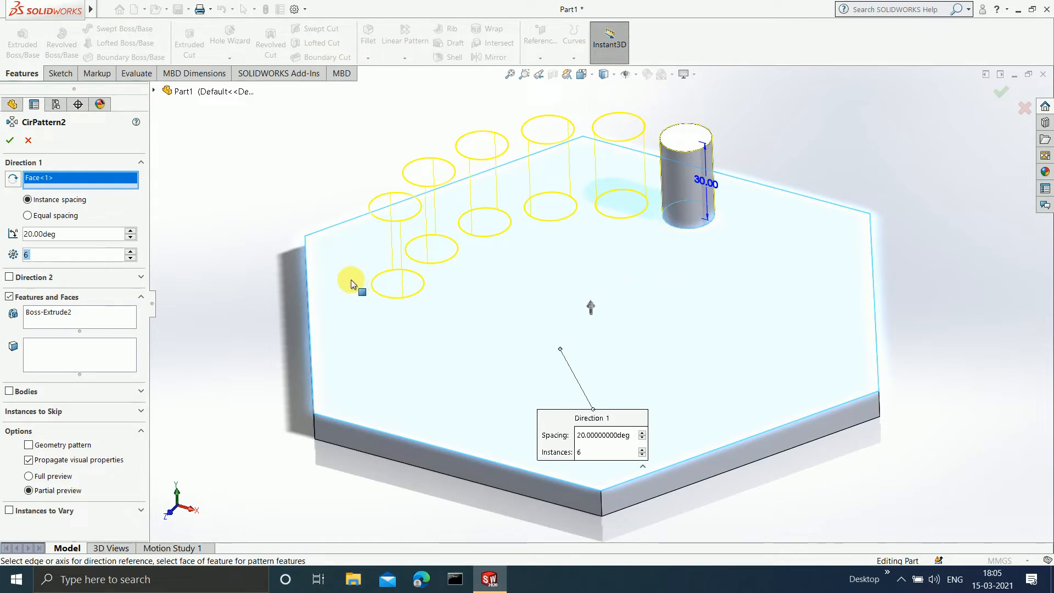
click(45, 218)
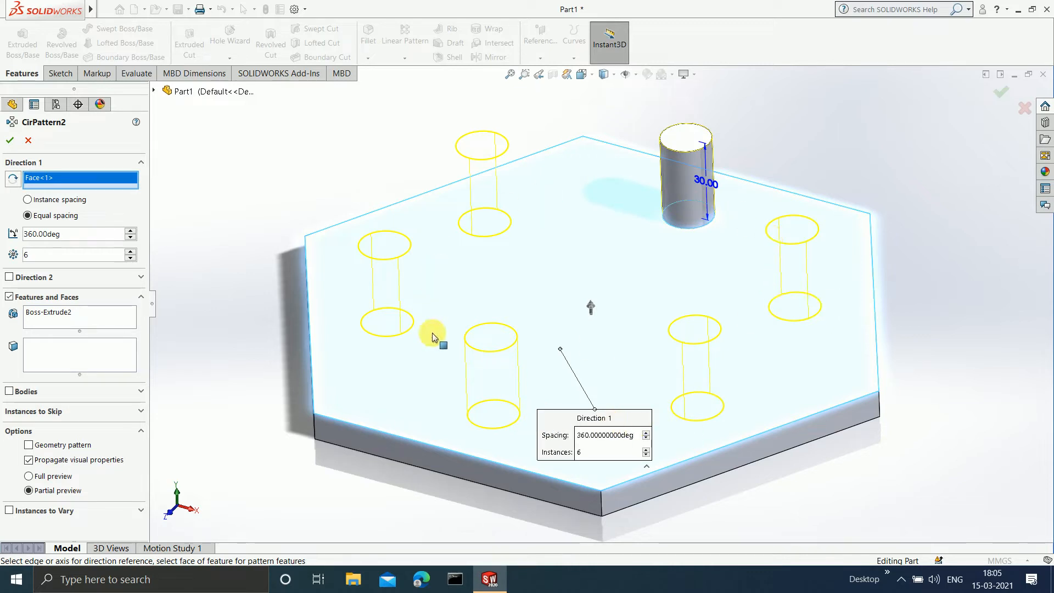
middle_drag(666, 343, 695, 385)
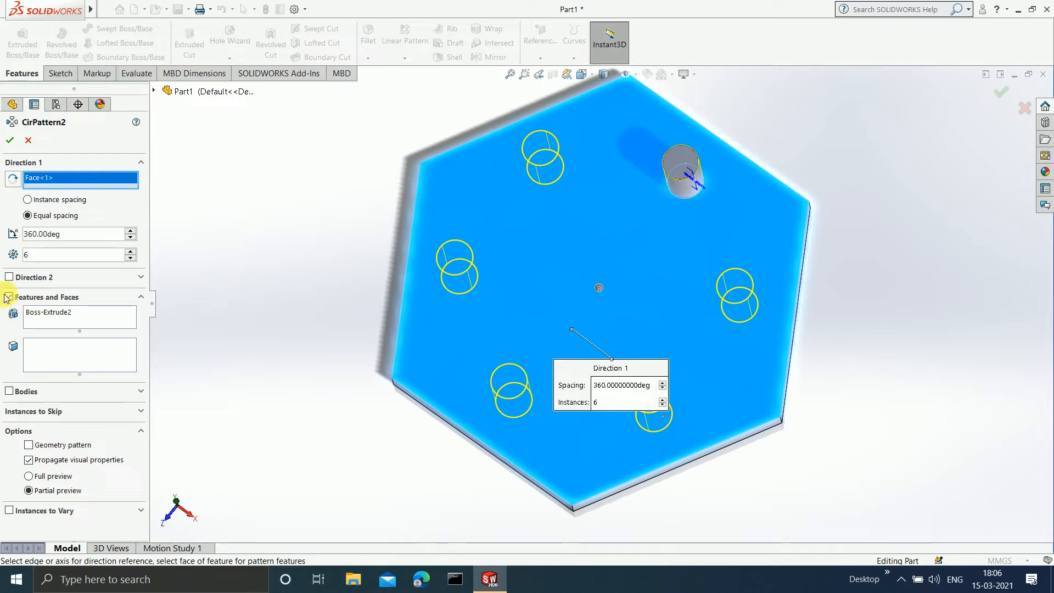
Change Direction 1 to instance spacing with an angle of 19°.
click(40, 201)
click(75, 233)
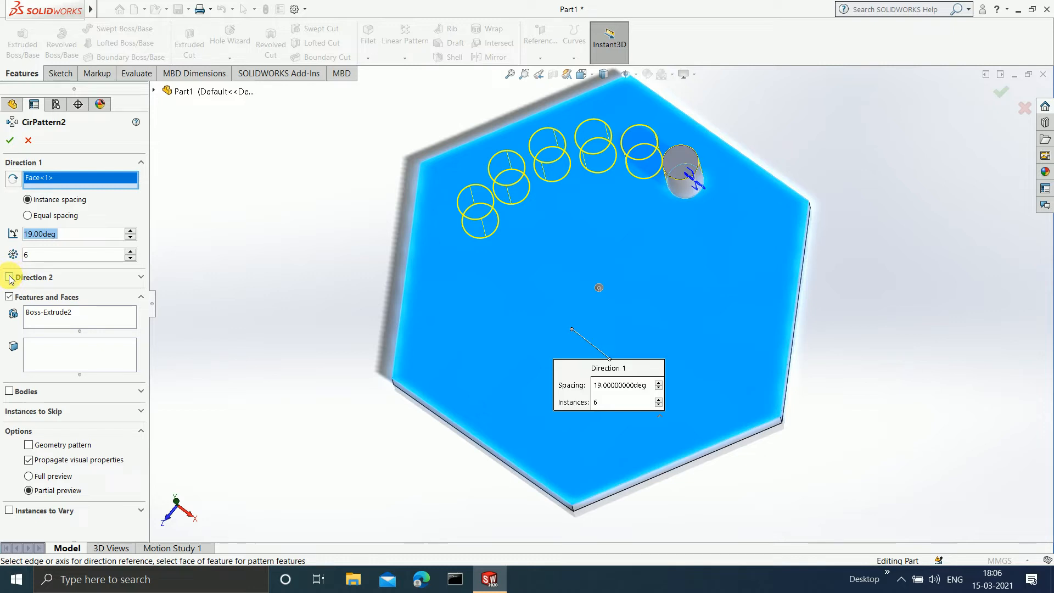
scroll(581, 287, down, 2)
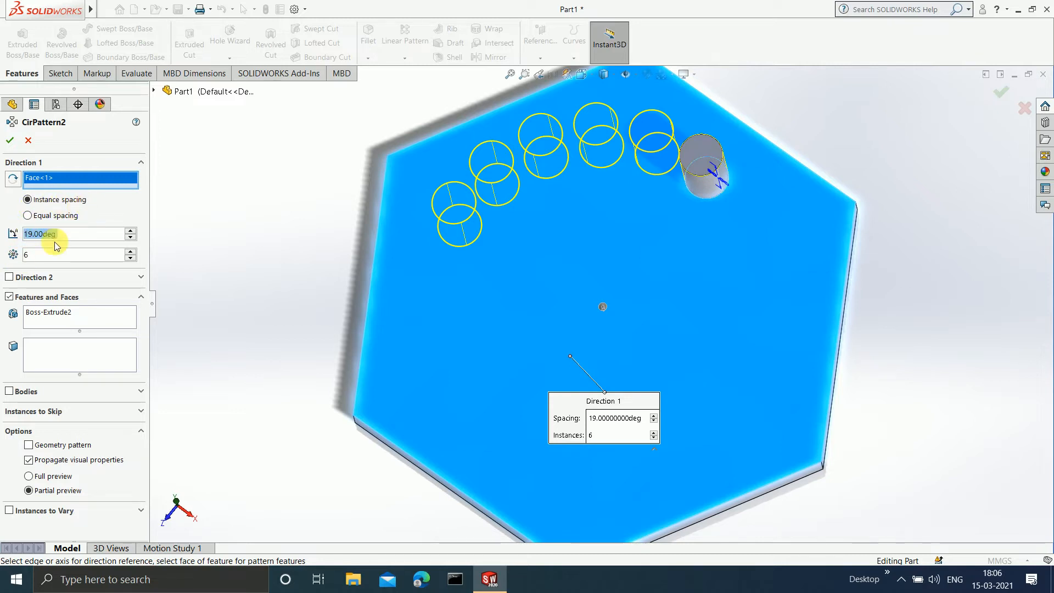
Enable Direction 2 of the circular pattern with a 30° instance spacing and 3 instances.
click(9, 276)
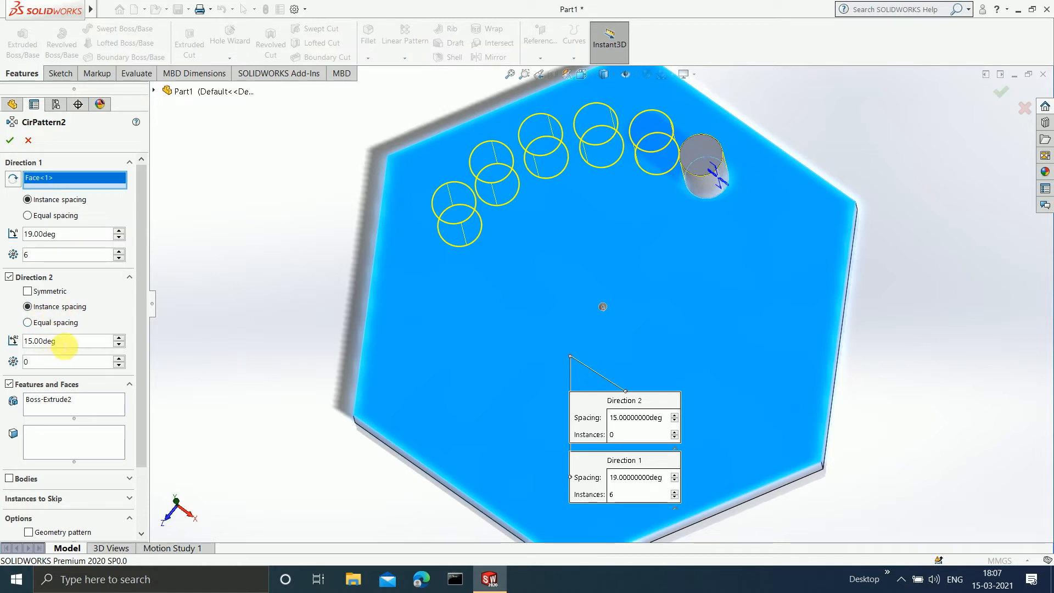
double_click(64, 344)
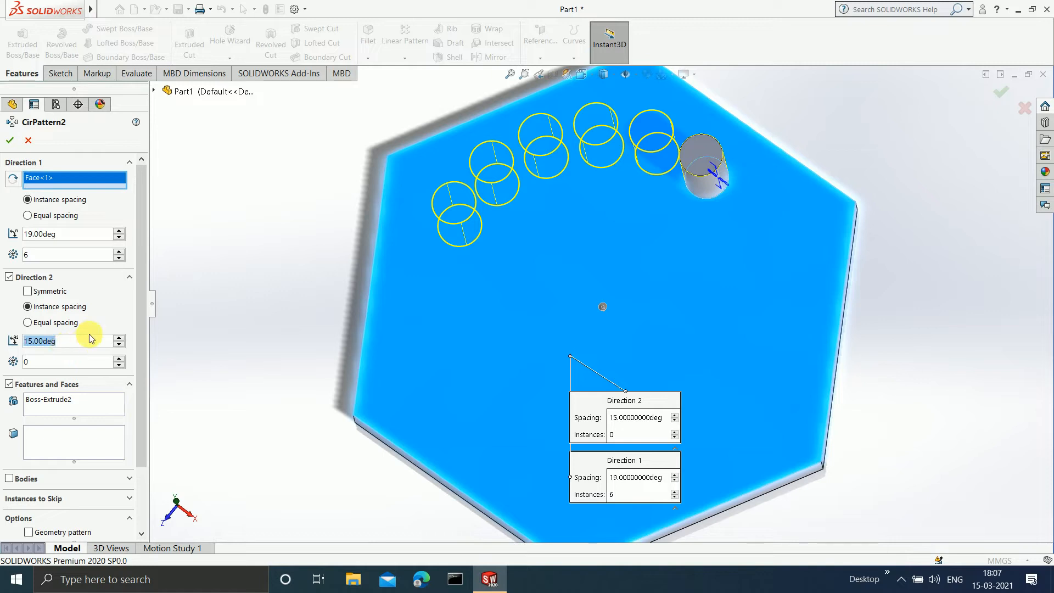
text(30)
key(Return)
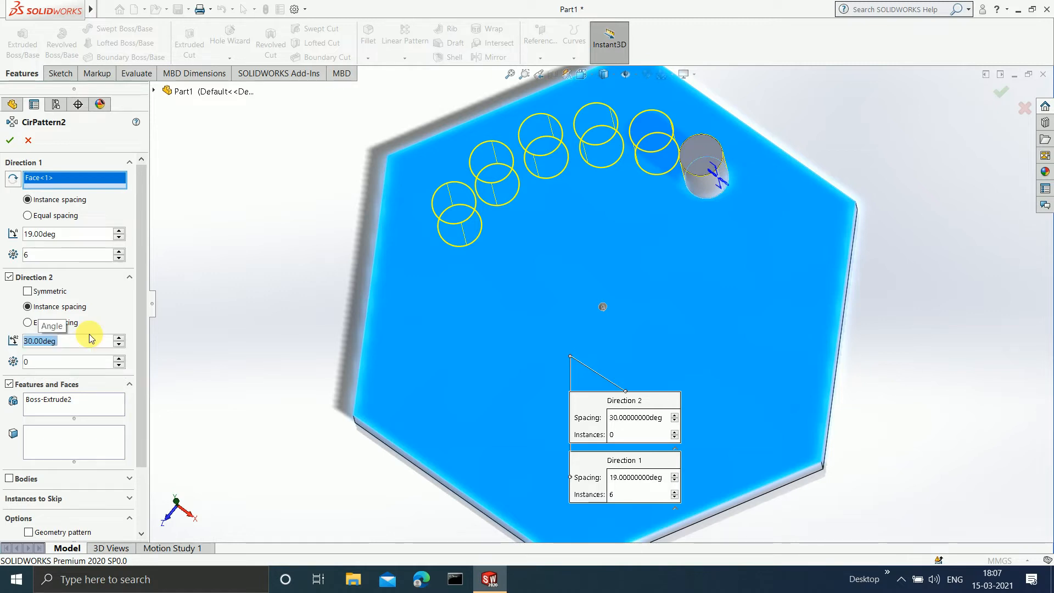
click(51, 362)
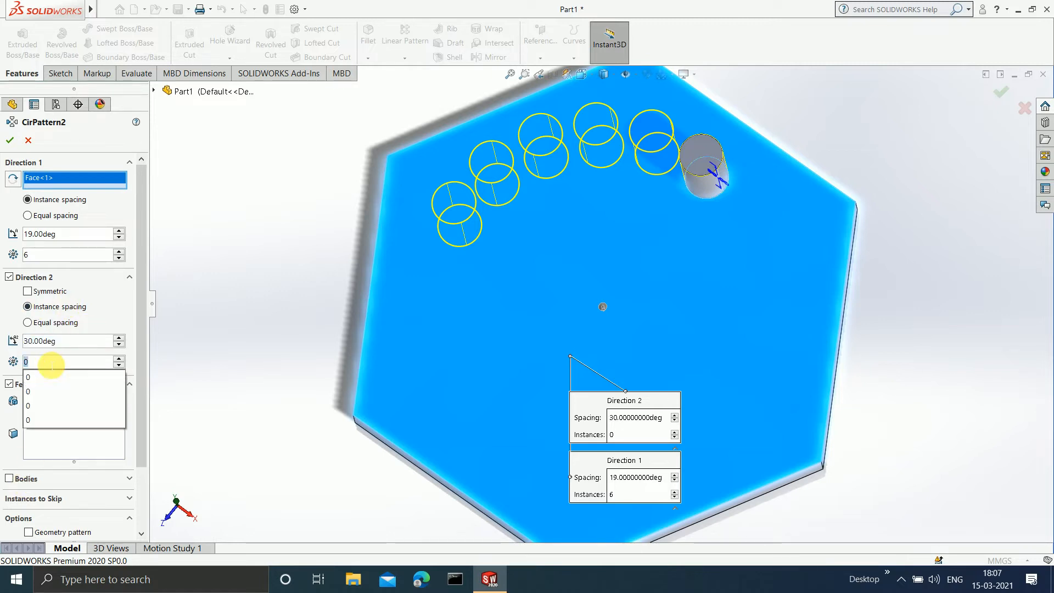
text(3)
key(Return)
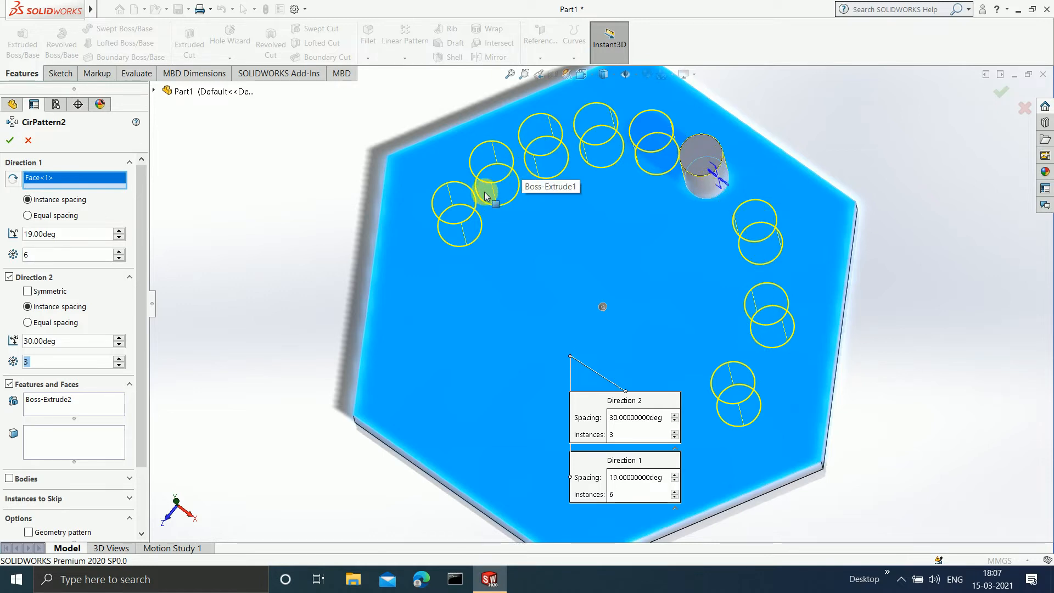
Make Direction 2 symmetric with Direction 1 and inspect the pattern preview on the plate.
click(28, 291)
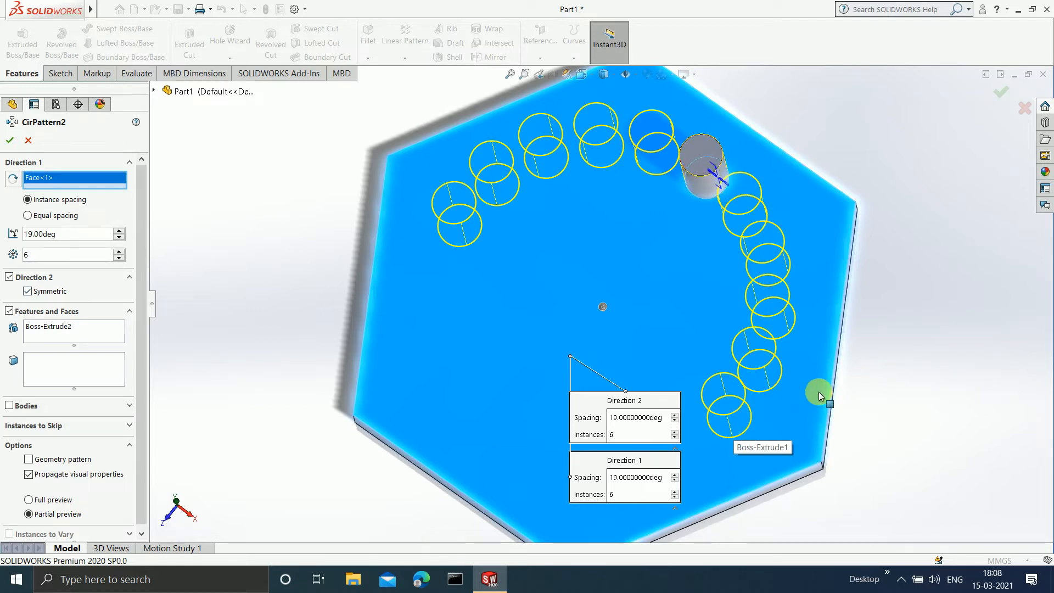
middle_drag(818, 390, 820, 428)
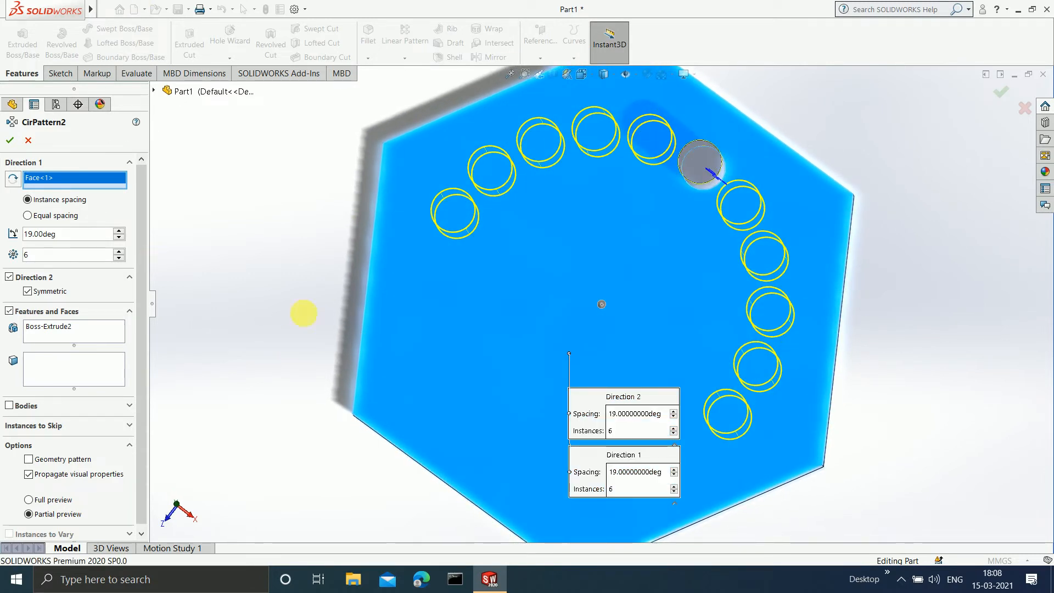
middle_drag(404, 351, 466, 367)
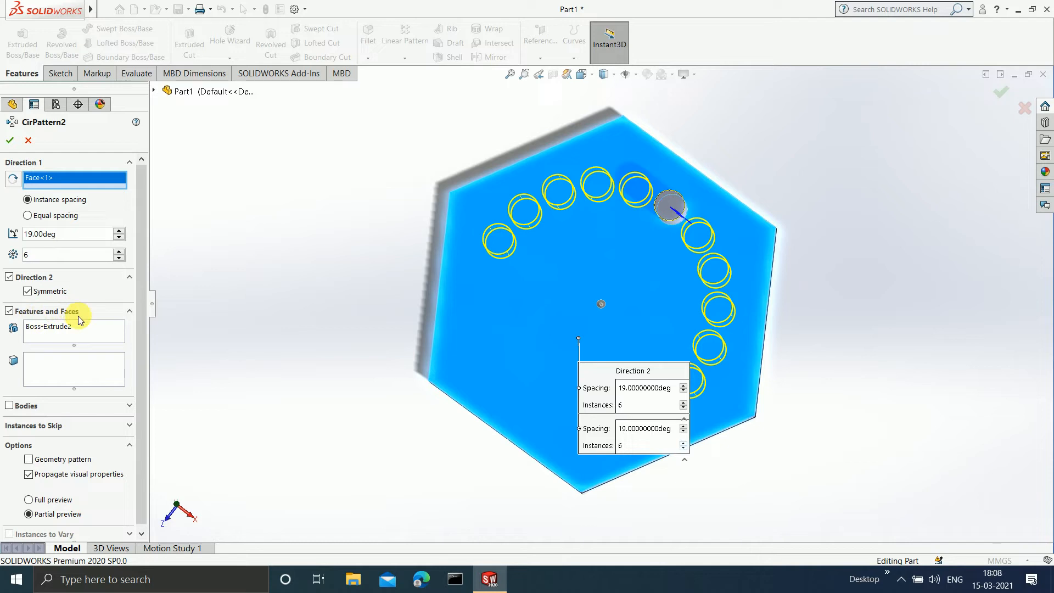
middle_drag(578, 312, 668, 225)
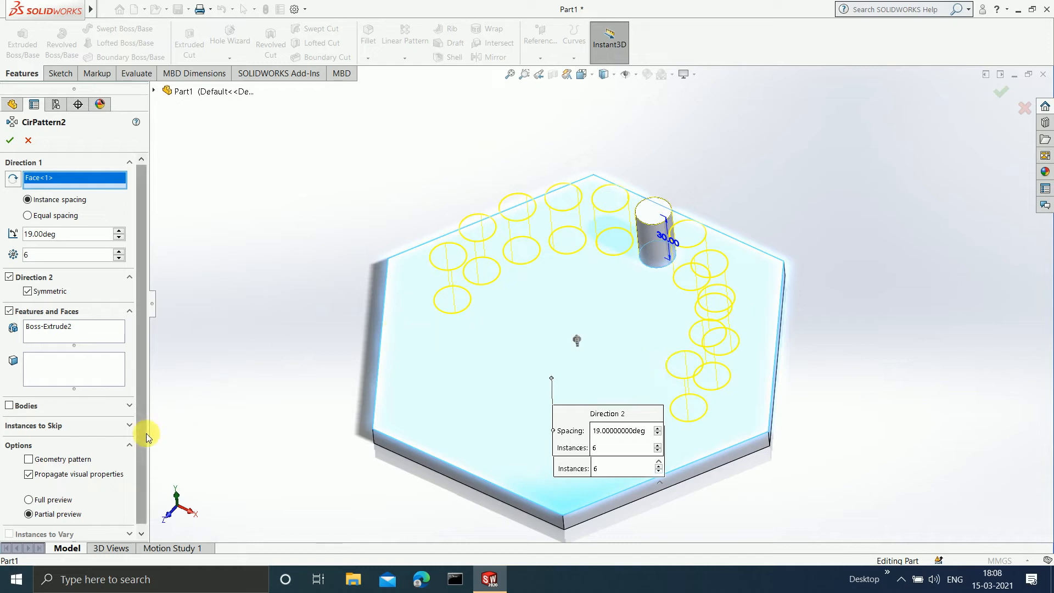
scroll(146, 433, down, 1)
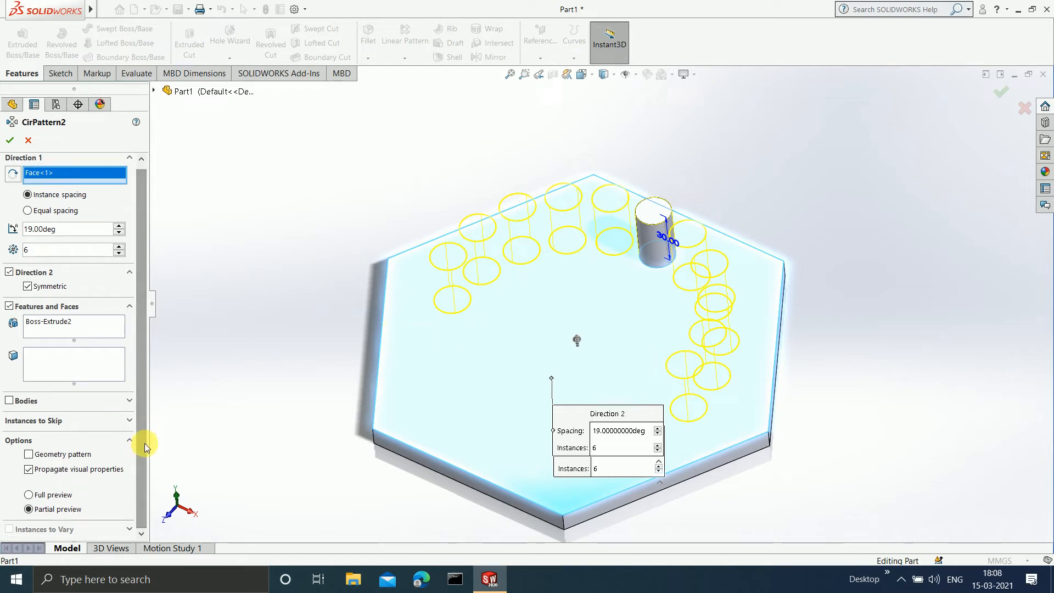
Accept the circular pattern with its symmetric second direction and inspect the bosses on the plate.
click(9, 141)
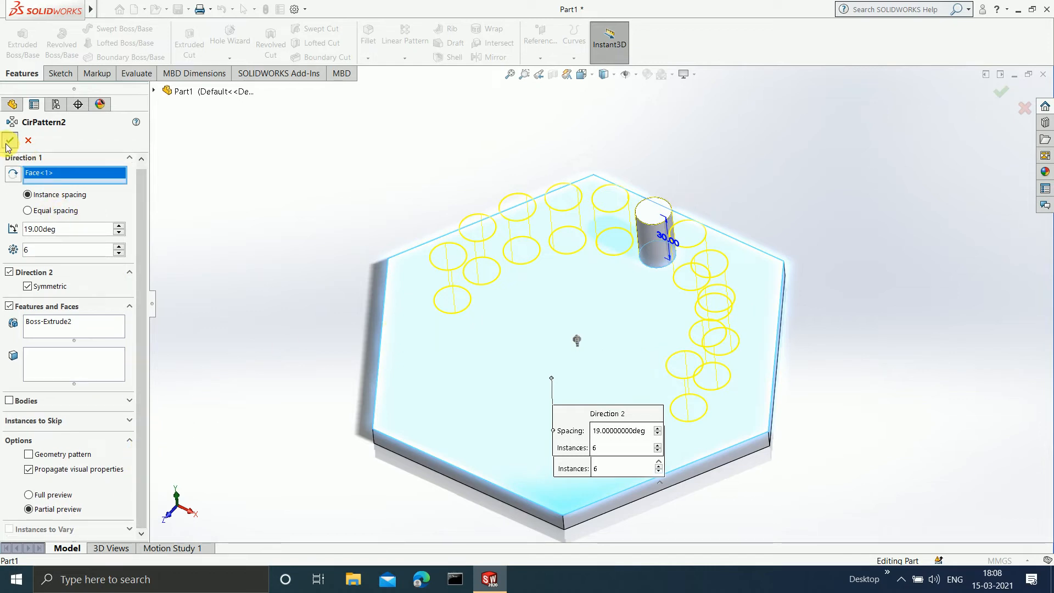
middle_drag(710, 404, 614, 249)
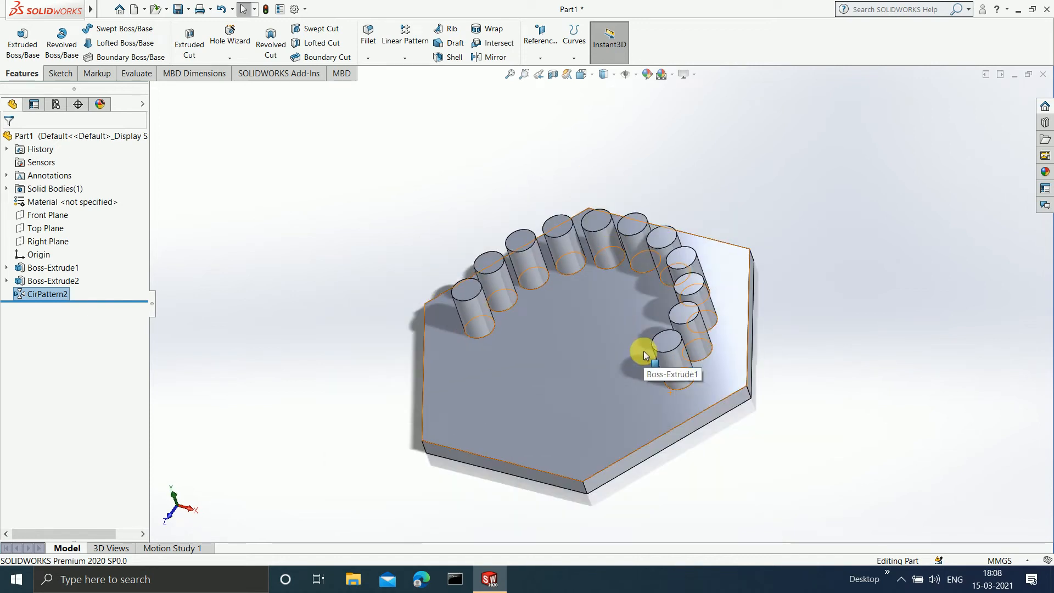
Edit CirPattern2, remove the face used as its Direction 1 axis, and turn off Direction 2.
right_click(57, 295)
click(65, 258)
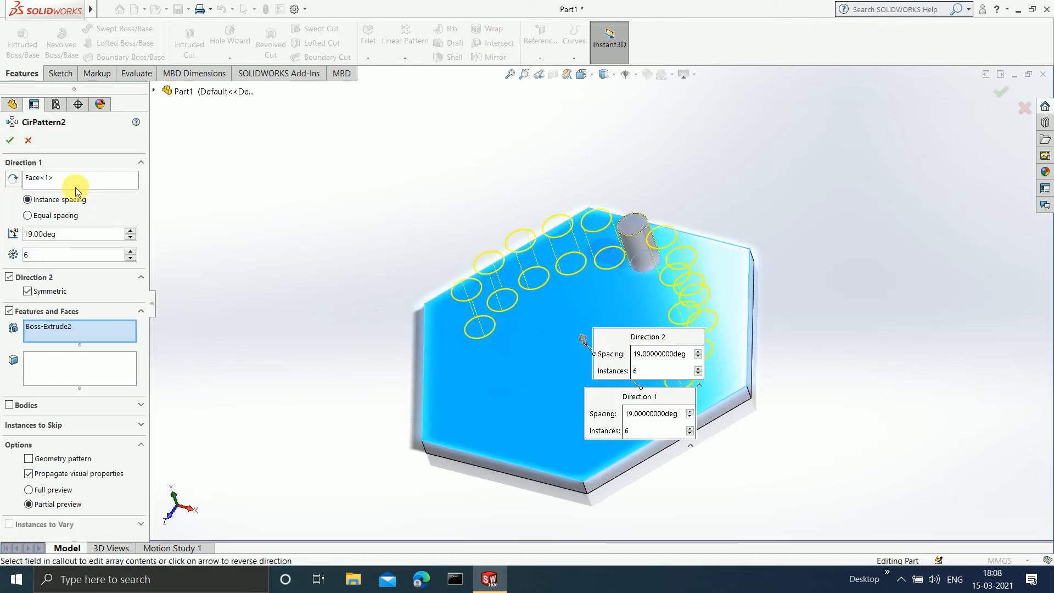
click(70, 177)
right_click(71, 177)
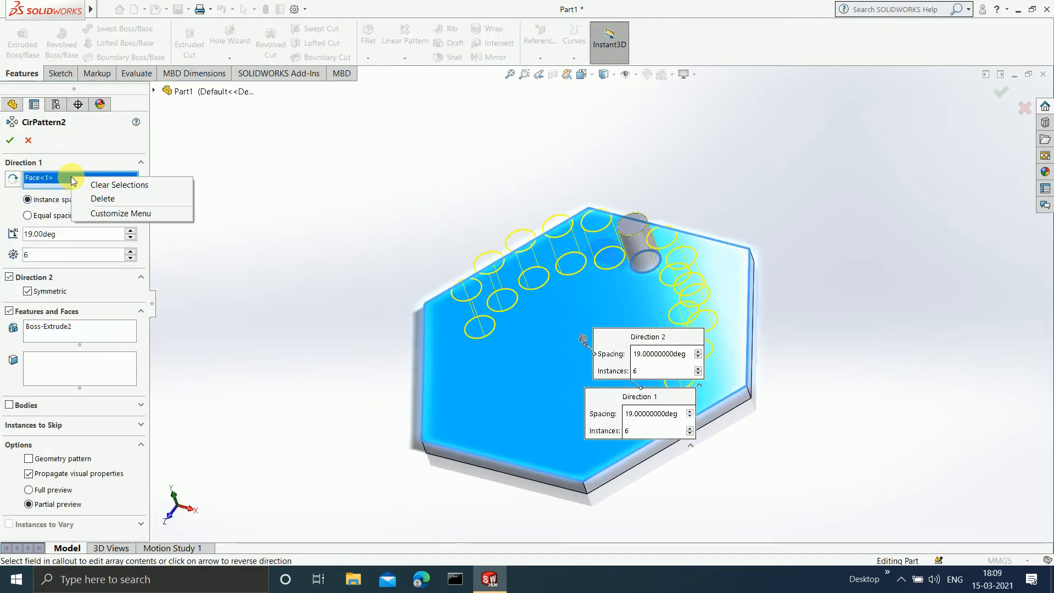
click(94, 198)
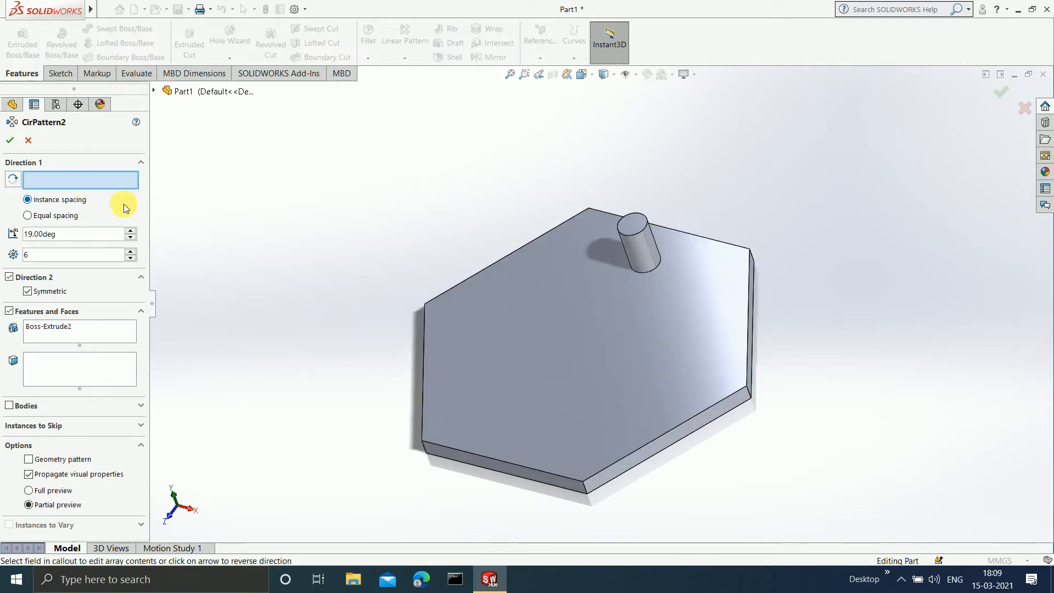
click(9, 277)
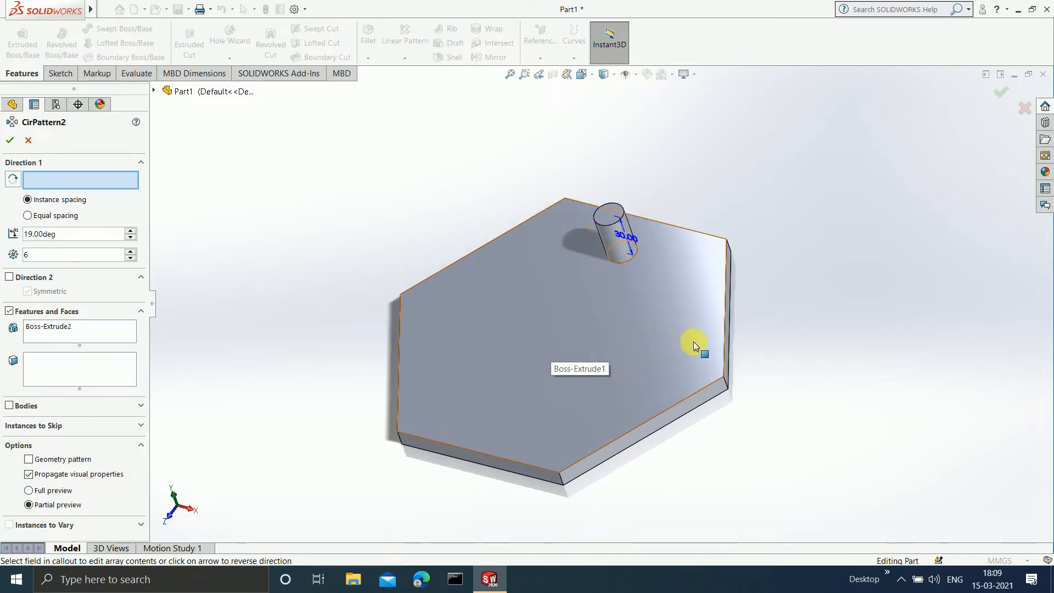
Use a straight top edge of the hexagonal plate, near the boss, as the Direction 1 pattern axis.
middle_drag(697, 346, 673, 367)
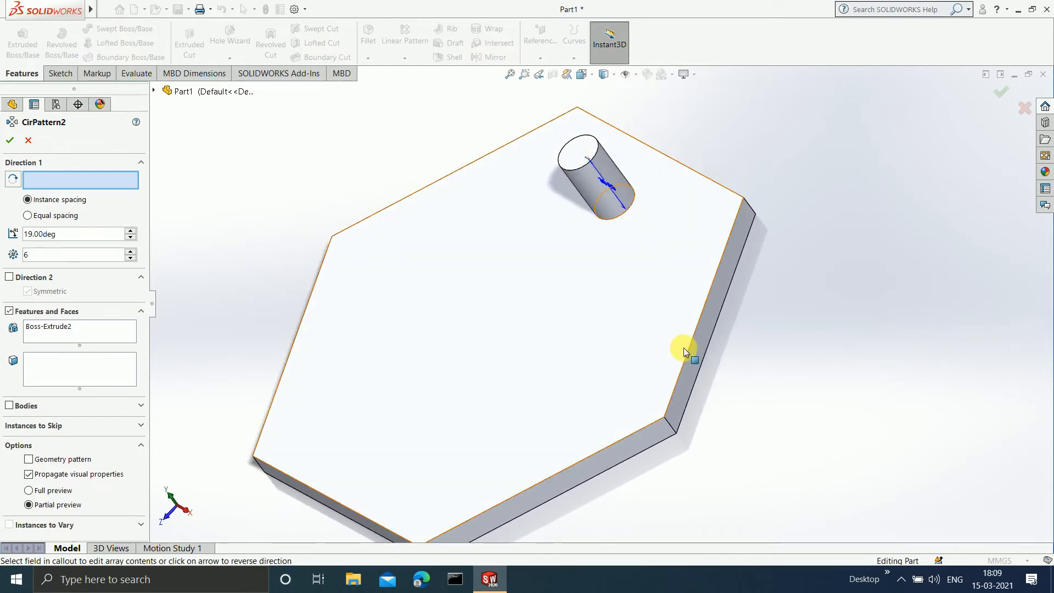
click(700, 320)
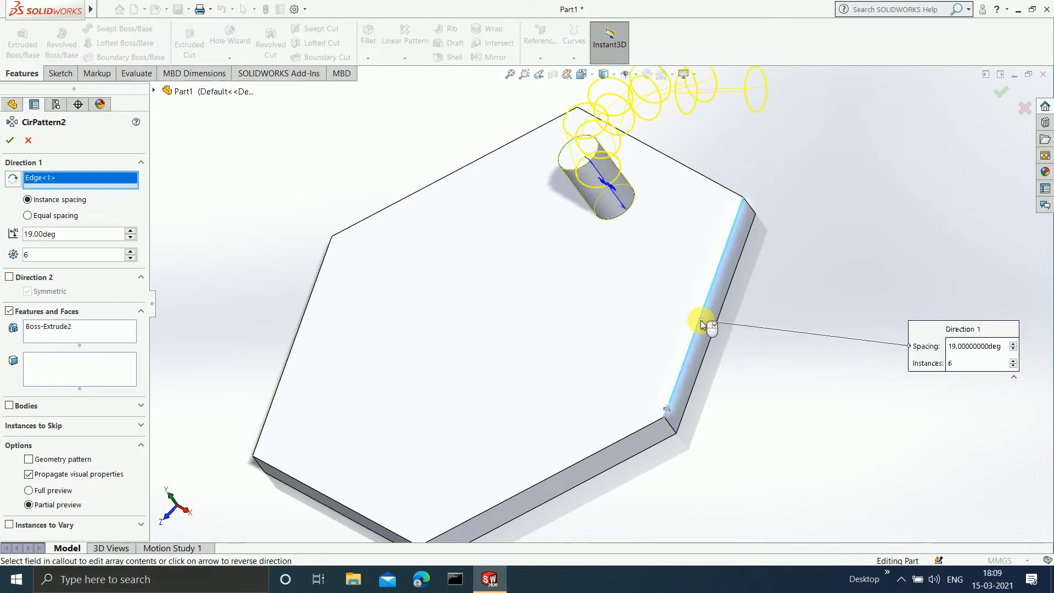
middle_drag(652, 317, 691, 267)
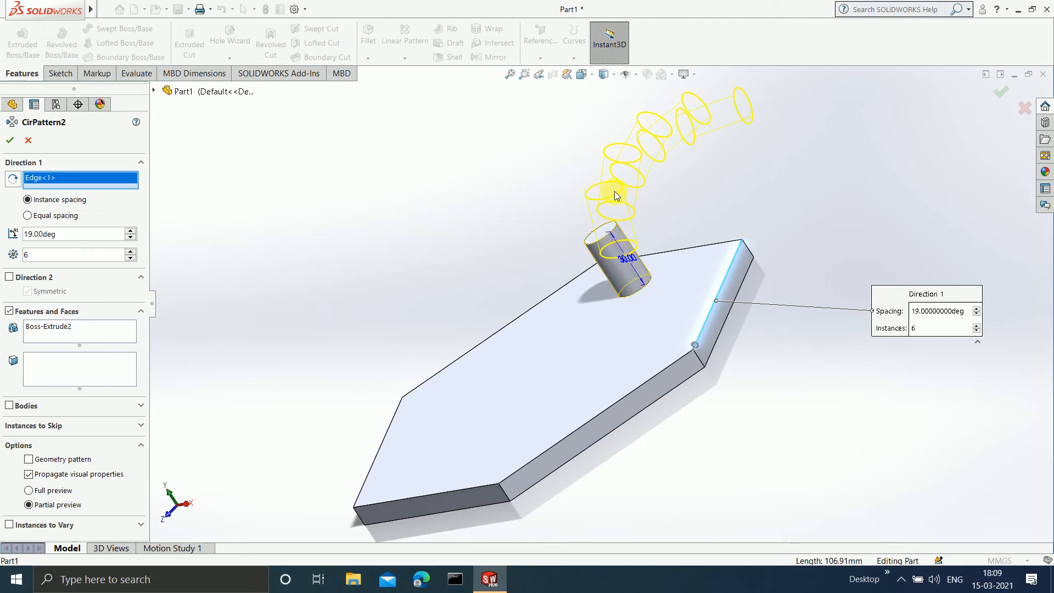
Distribute 20 boss instances with equal spacing over 360° around the selected edge and check the preview.
double_click(55, 233)
text(360)
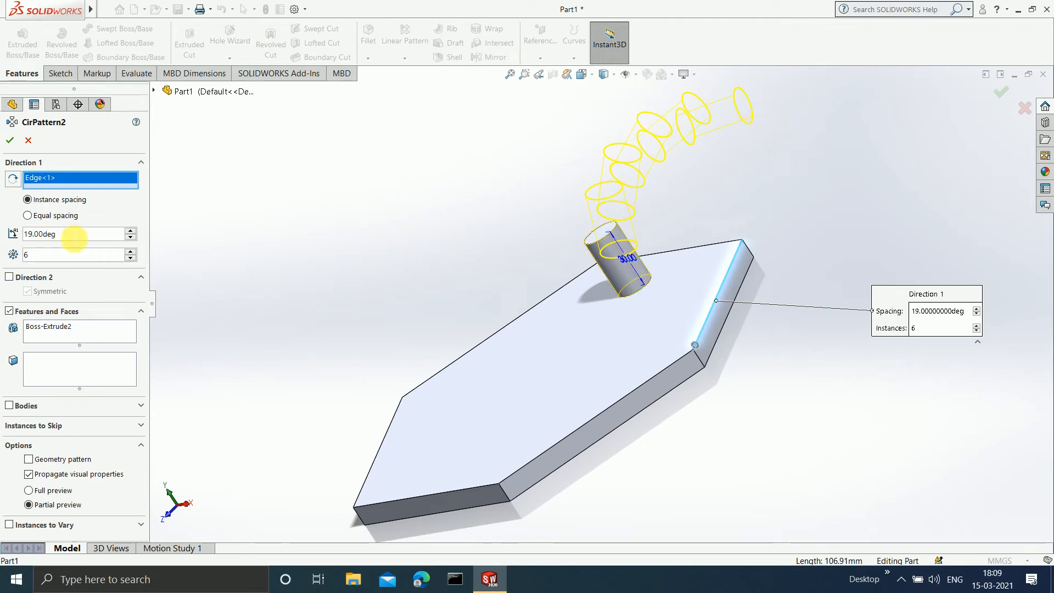
click(41, 216)
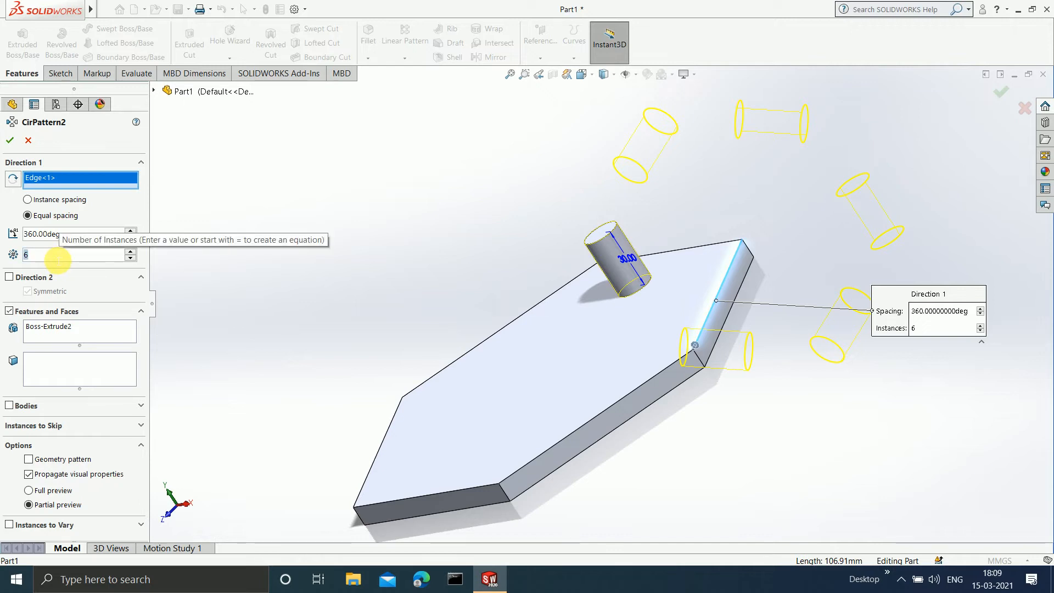
text(20)
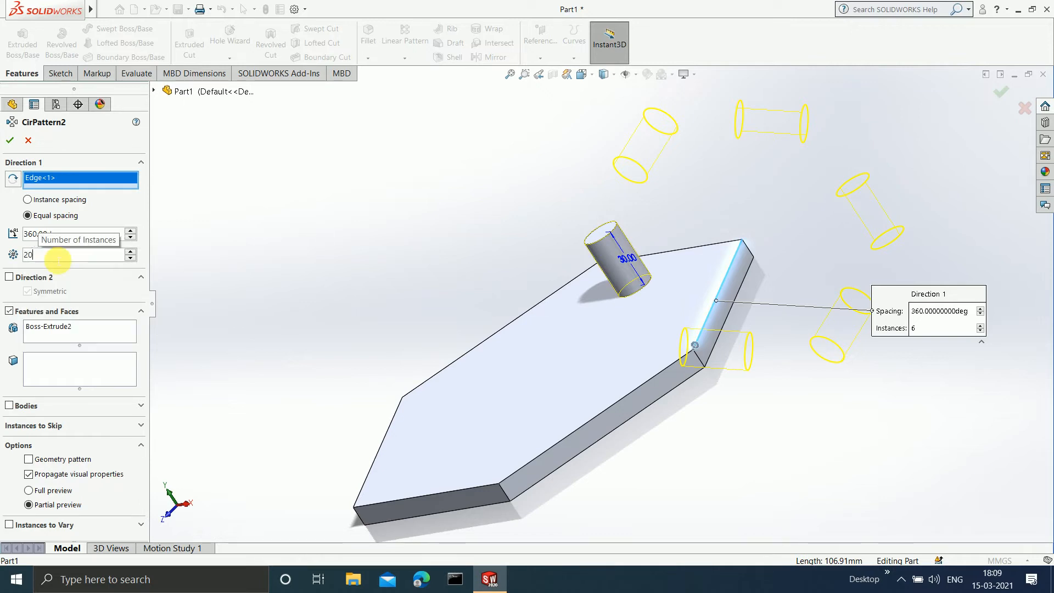
key(Return)
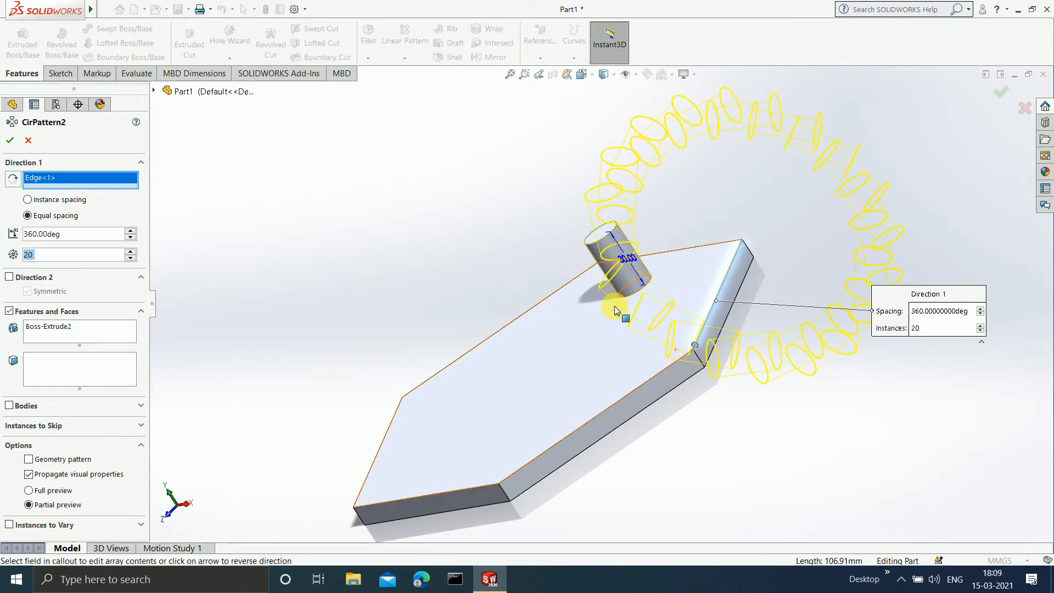
middle_drag(616, 311, 762, 299)
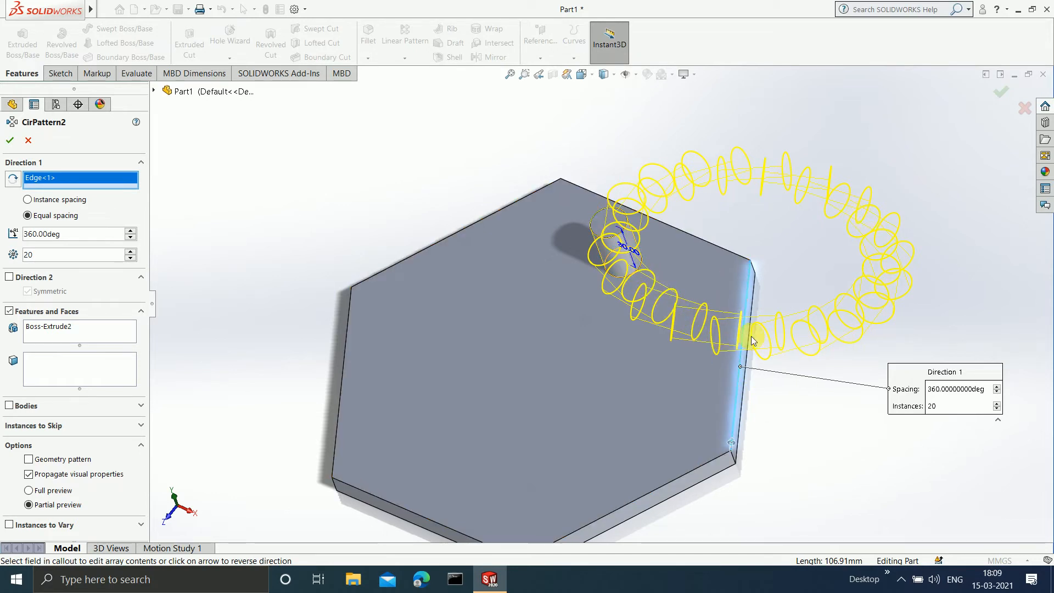
middle_drag(636, 351, 620, 305)
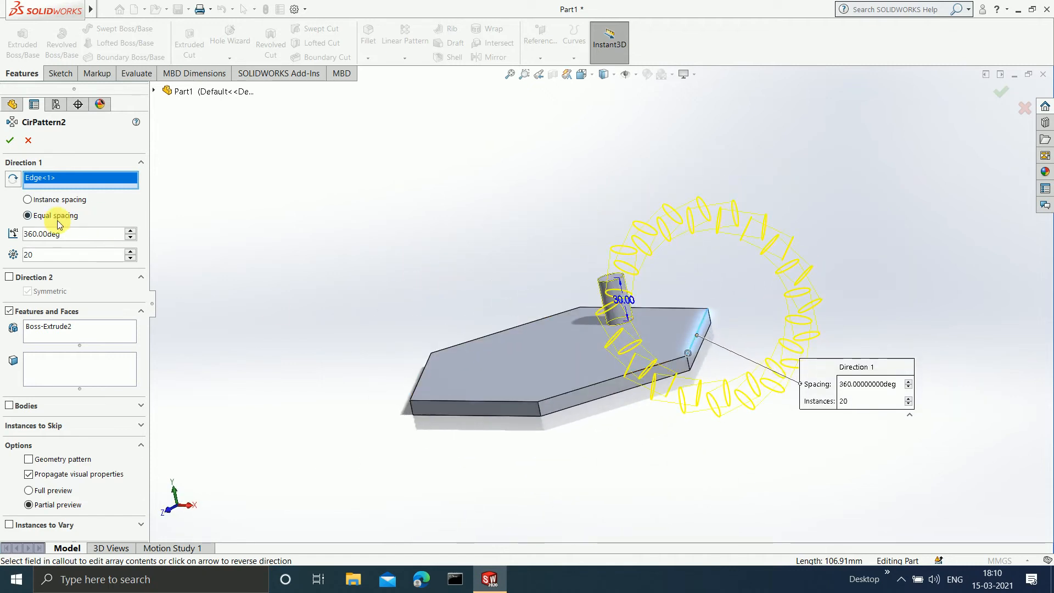
Reduce the Direction 1 instance count to 6 and apply the edge-based circular pattern.
double_click(52, 261)
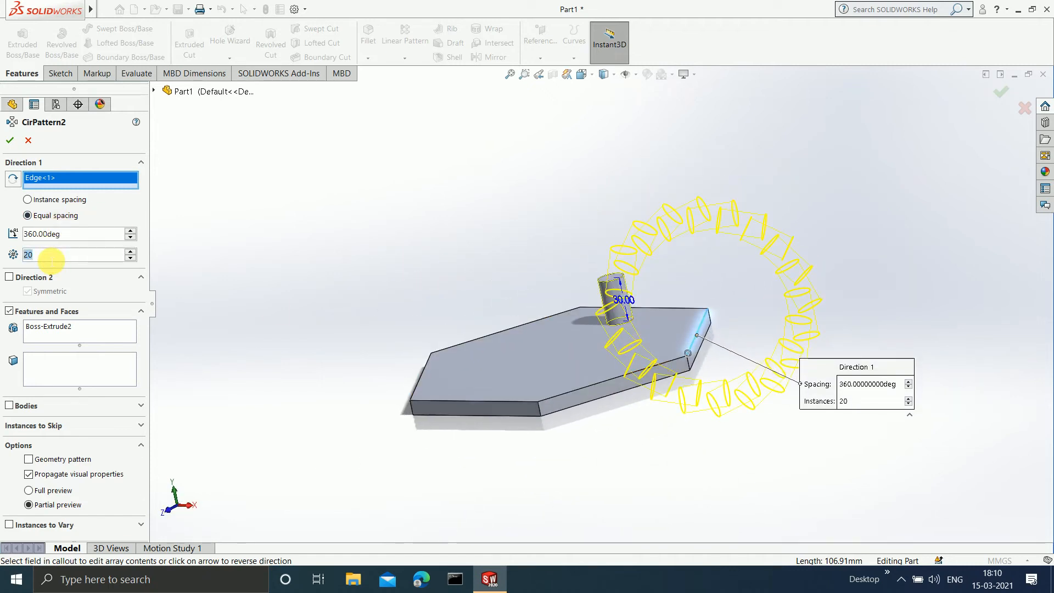
text(6)
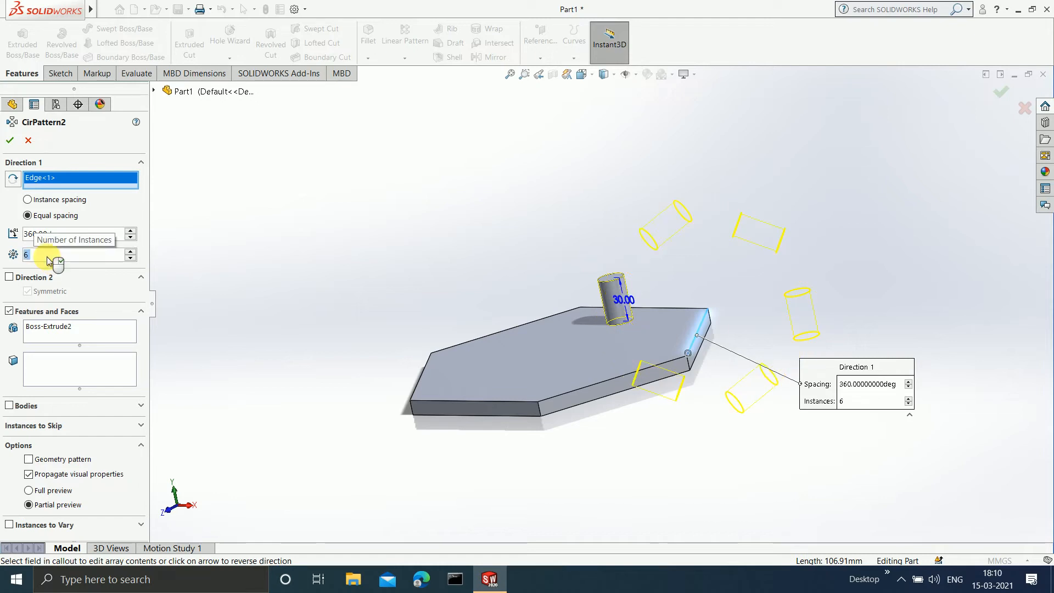
middle_drag(624, 353, 489, 294)
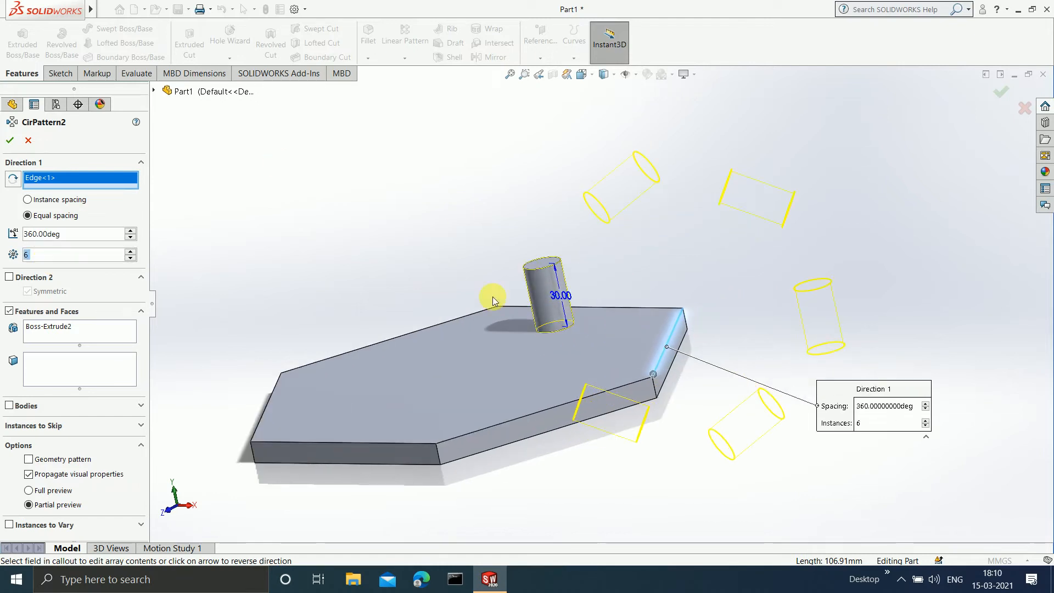
click(10, 141)
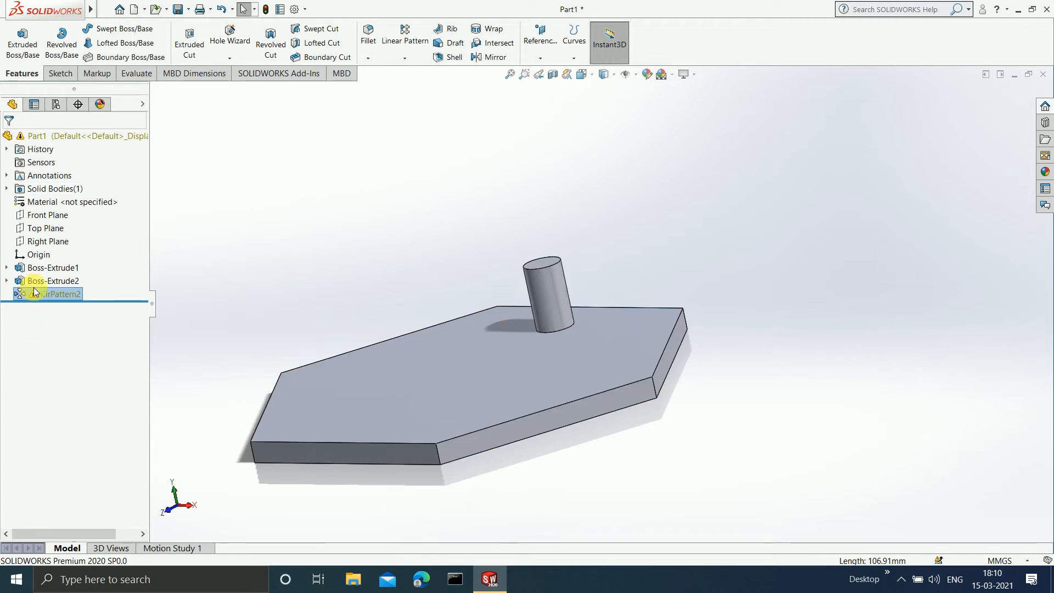
Edit CirPattern2 again, set the Direction 1 instance count to 20, and apply the pattern.
mouse_move(34, 296)
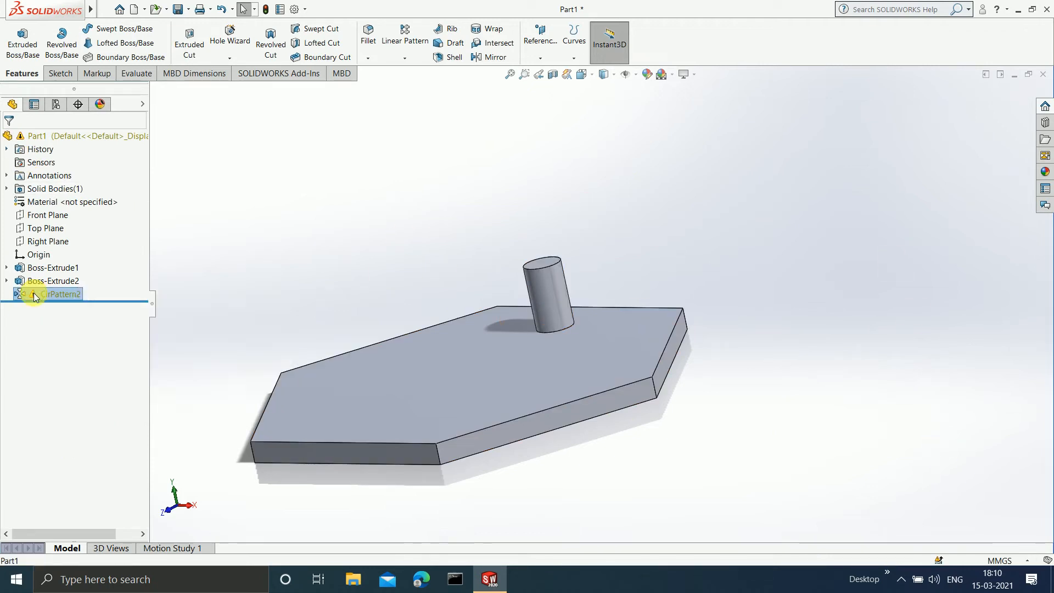
right_click(34, 296)
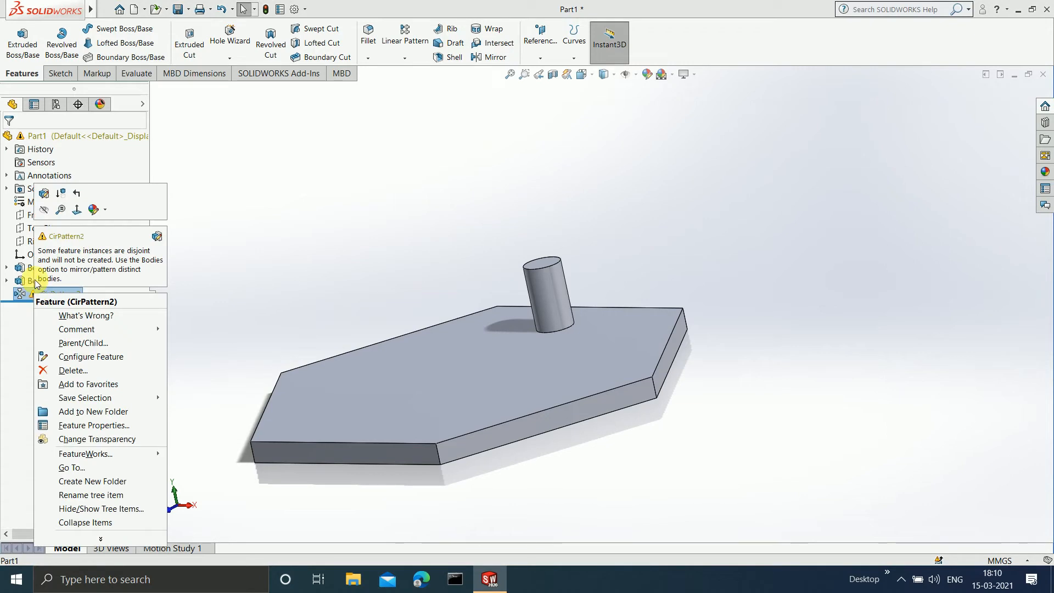
click(44, 193)
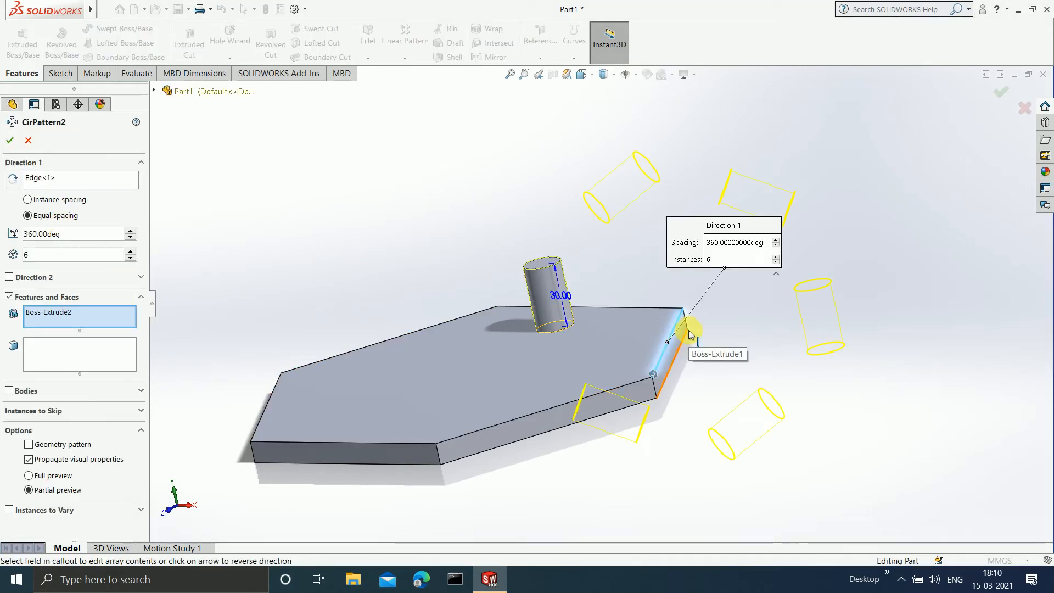
scroll(685, 288, down, 2)
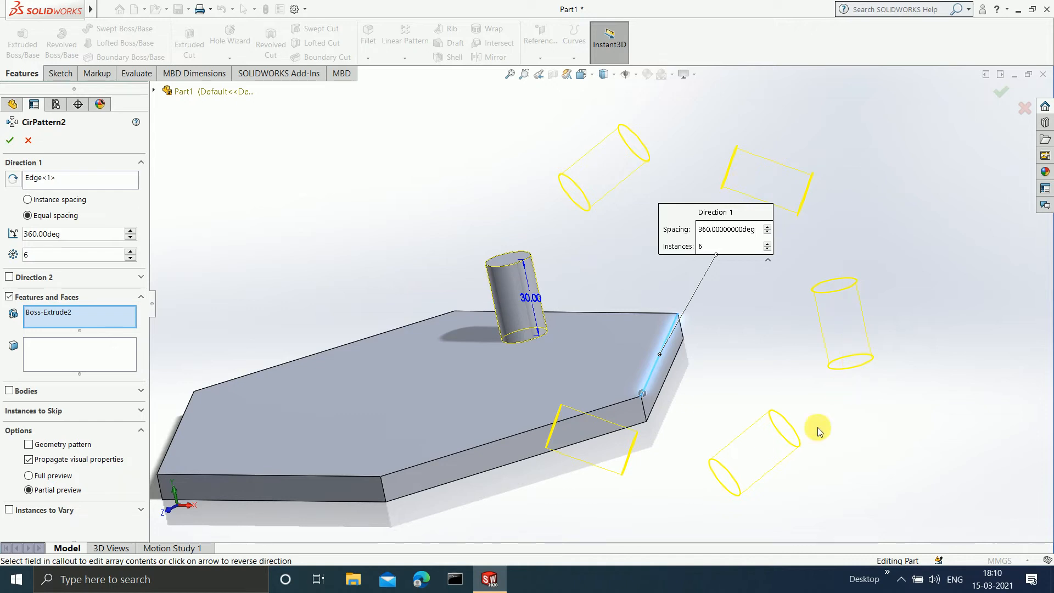
middle_drag(591, 485, 592, 456)
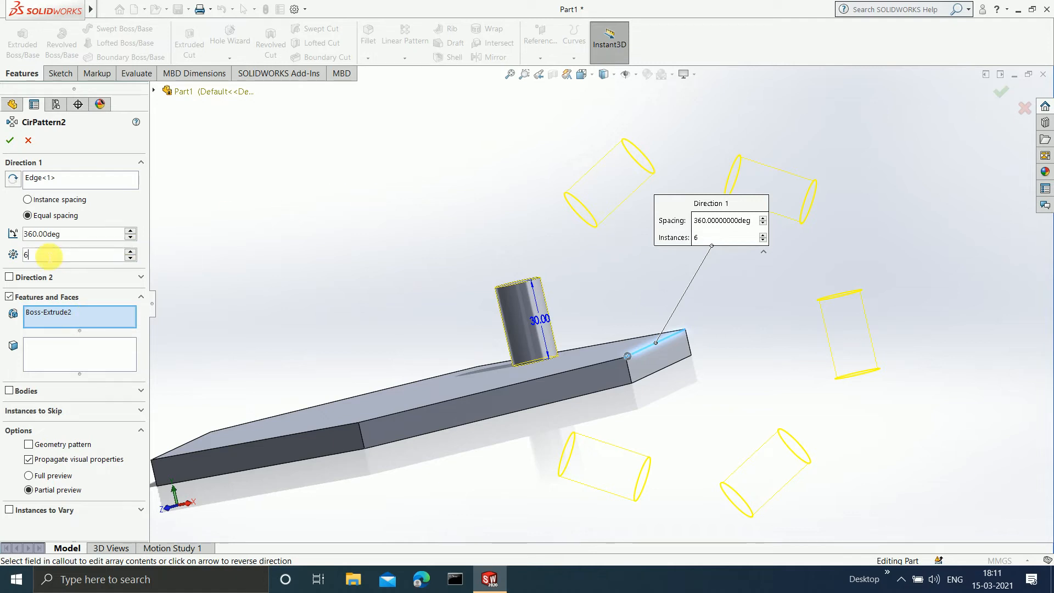
double_click(57, 257)
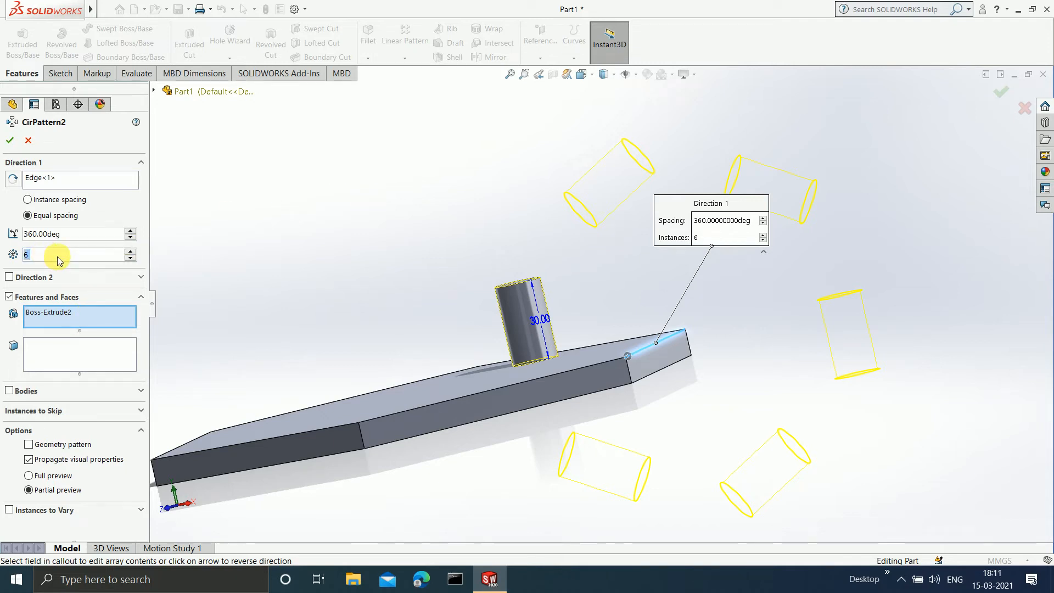
text(20)
key(Return)
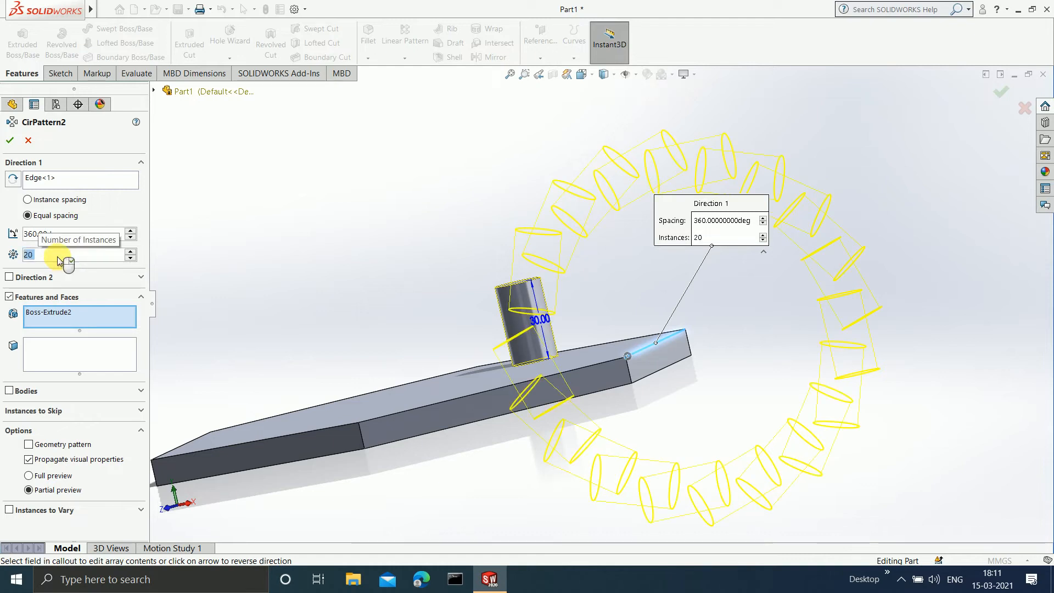
scroll(626, 309, down, 2)
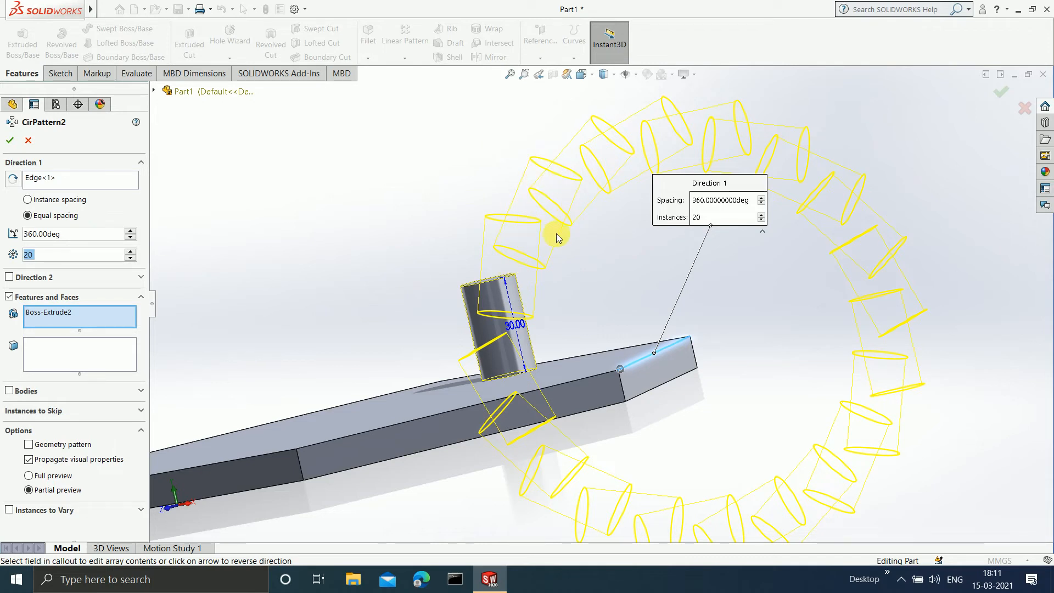
scroll(553, 234, up, 2)
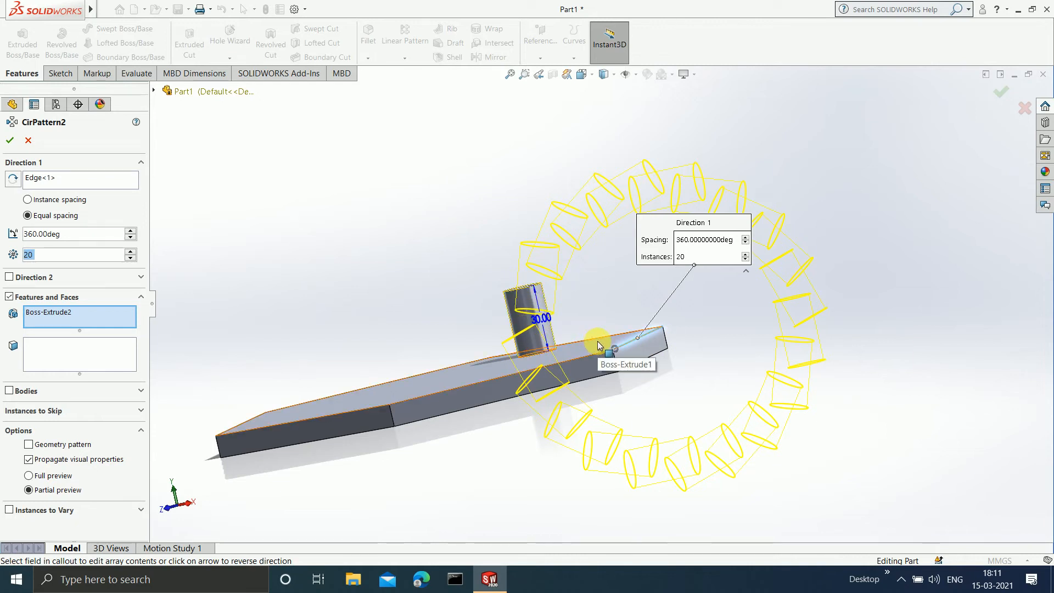
click(11, 141)
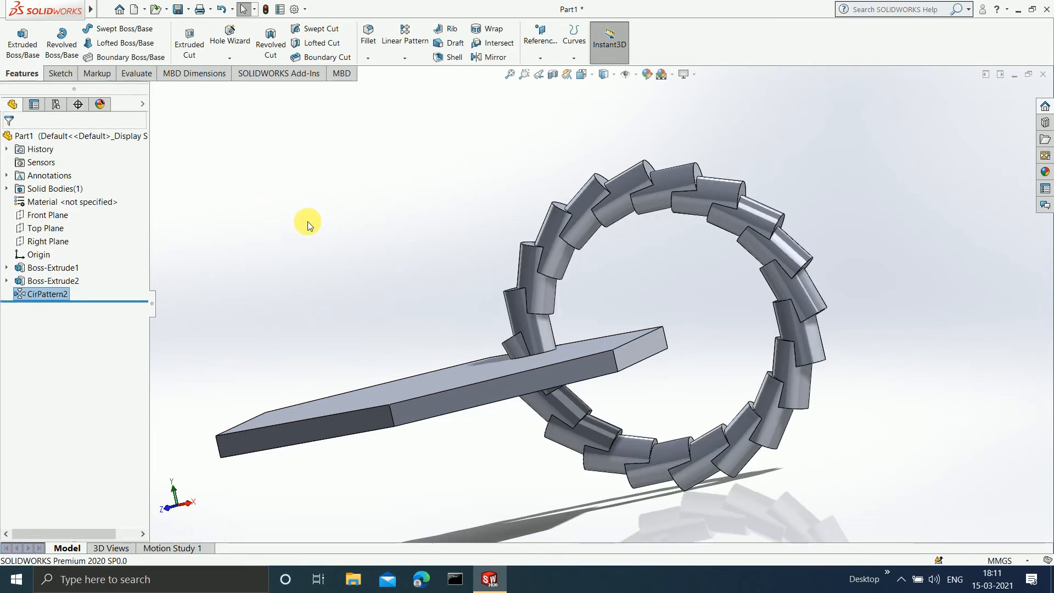
Edit CirPattern2 and add Direction 1 instances 4 and 7 to the instances to skip.
middle_drag(324, 231, 313, 266)
scroll(319, 395, up, 2)
scroll(399, 387, down, 2)
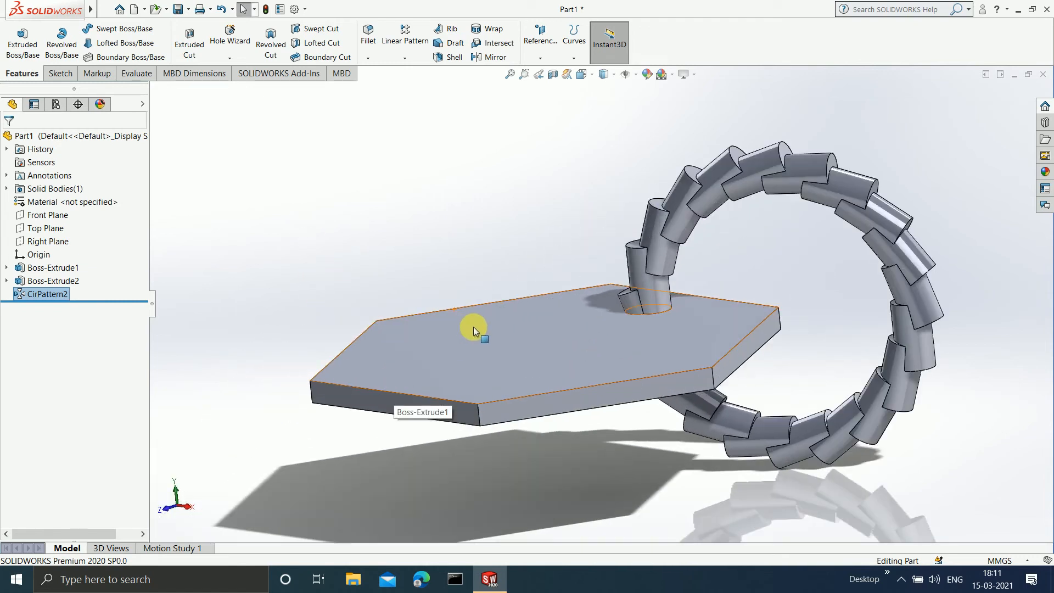
right_click(59, 295)
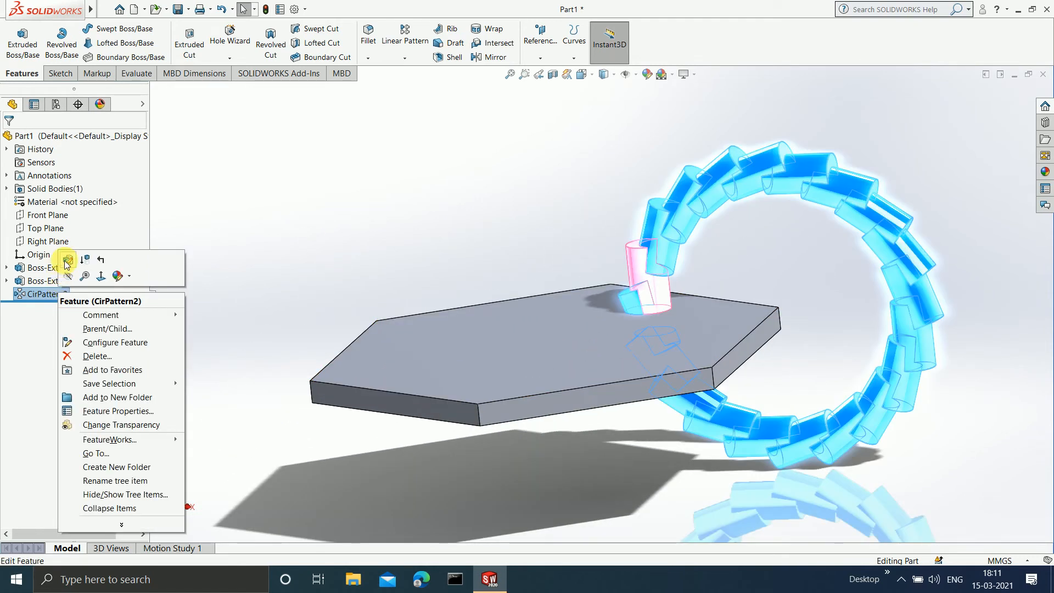
click(65, 257)
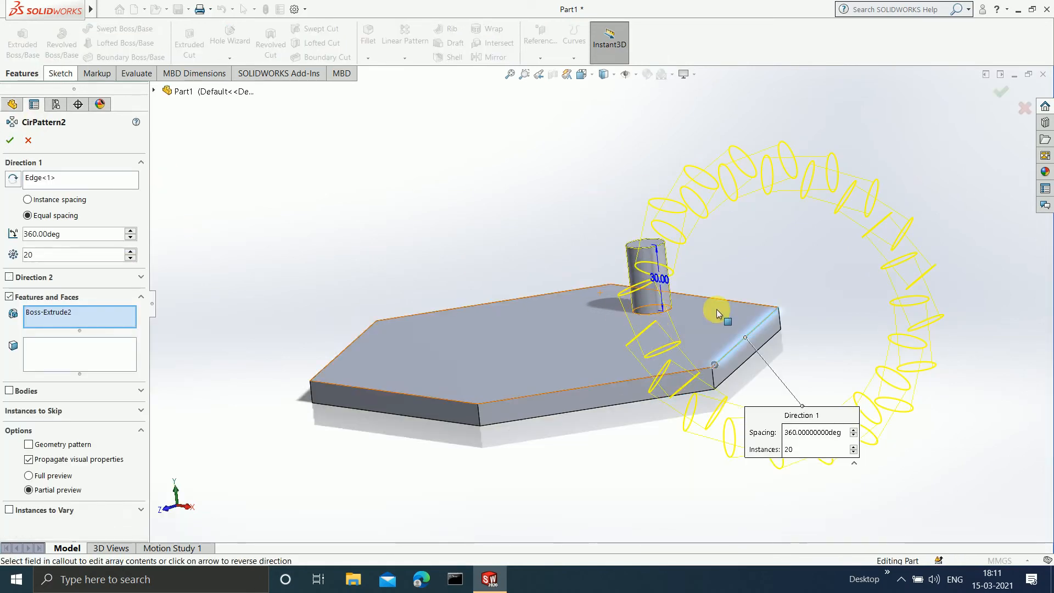
mouse_move(706, 364)
middle_down()
mouse_move(737, 357)
mouse_move(712, 358)
middle_up()
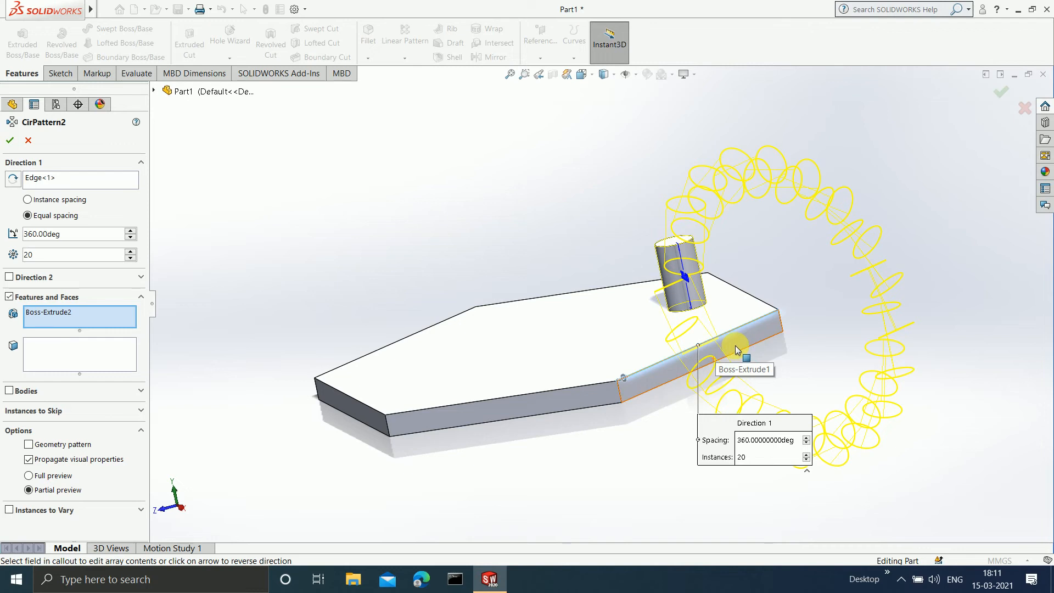
middle_drag(640, 395, 630, 381)
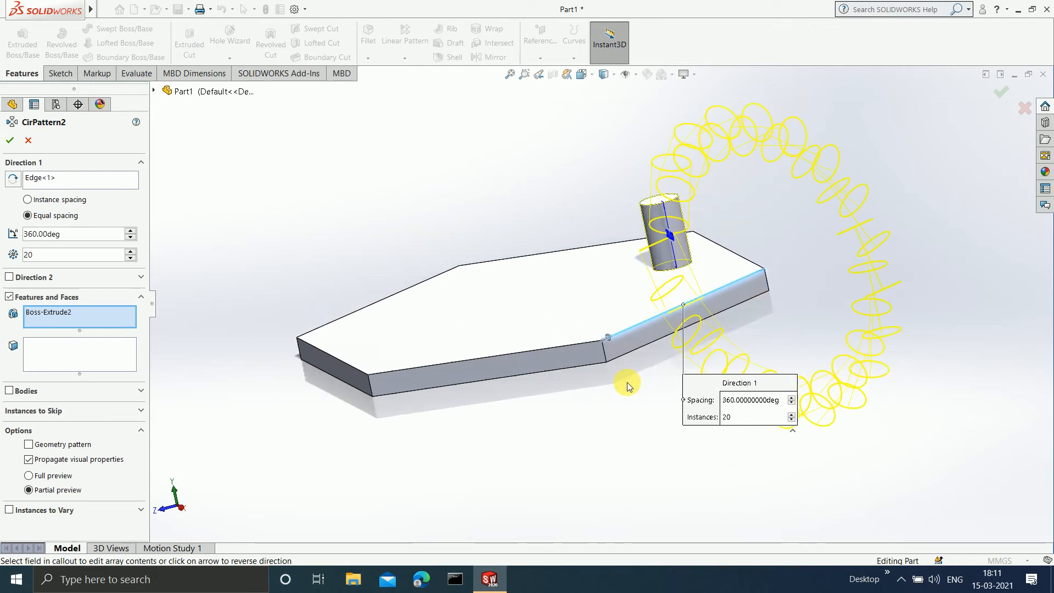
click(70, 410)
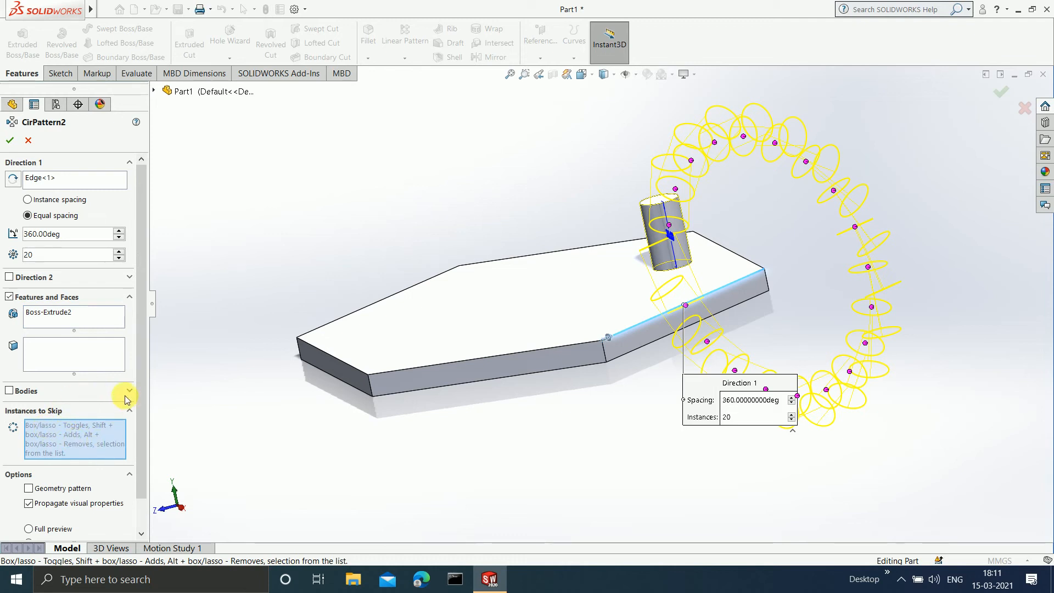
scroll(738, 229, down, 2)
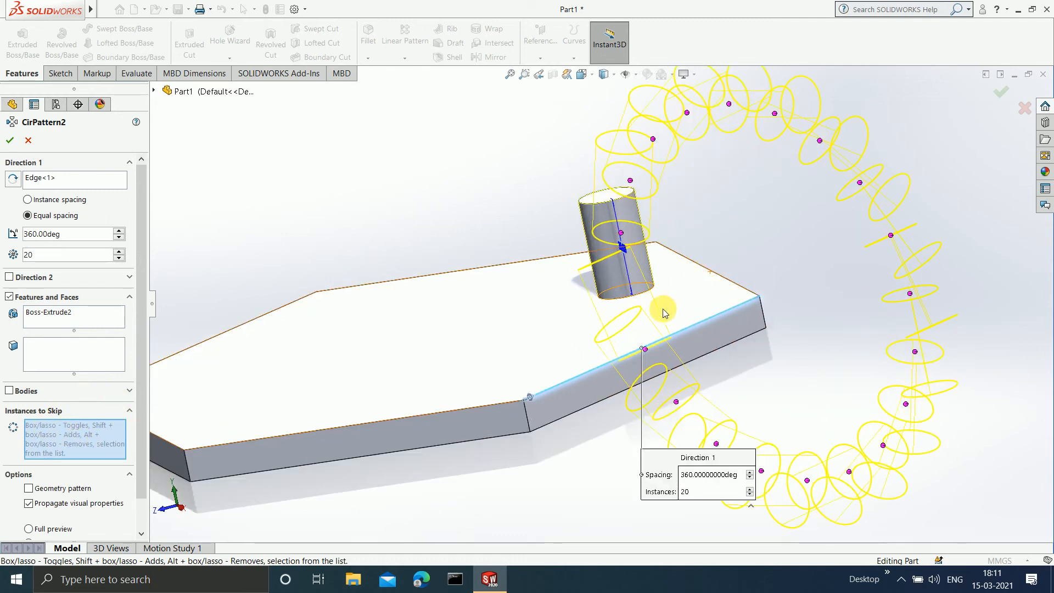
mouse_move(662, 310)
middle_down()
mouse_move(653, 302)
mouse_move(663, 299)
middle_up()
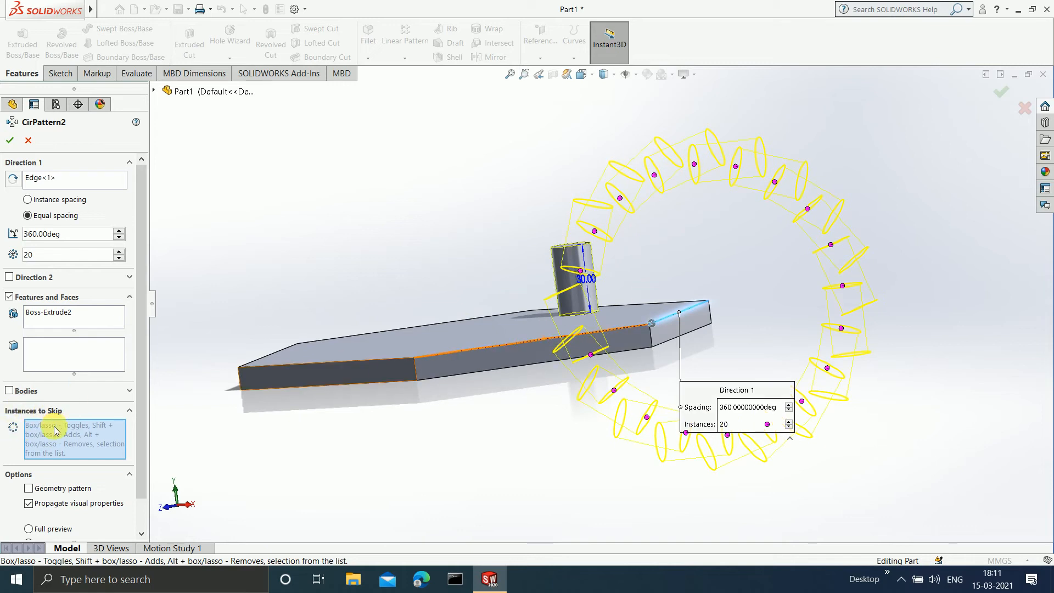
scroll(631, 225, down, 2)
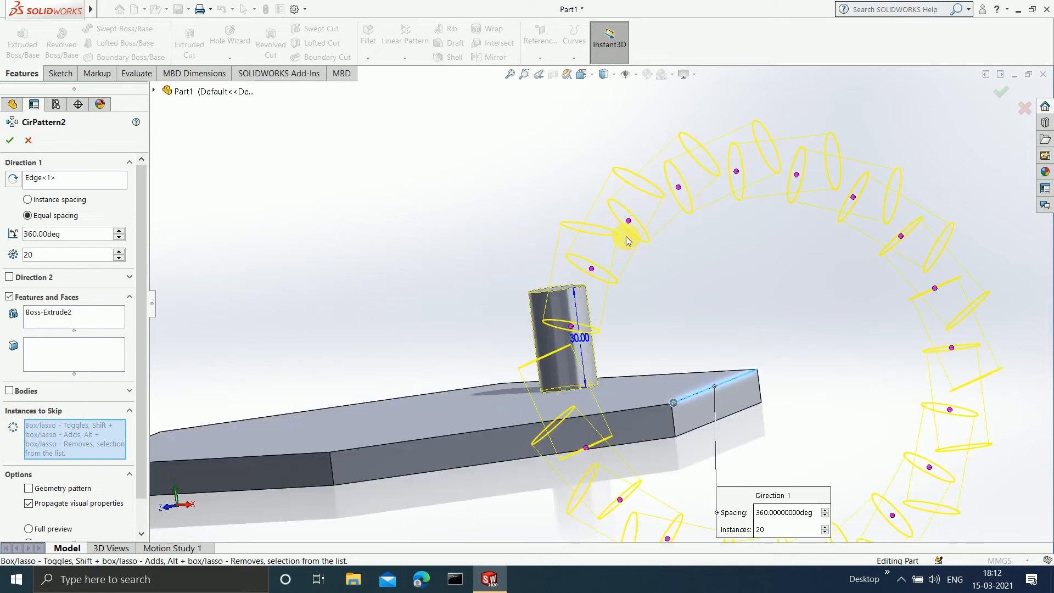
click(629, 222)
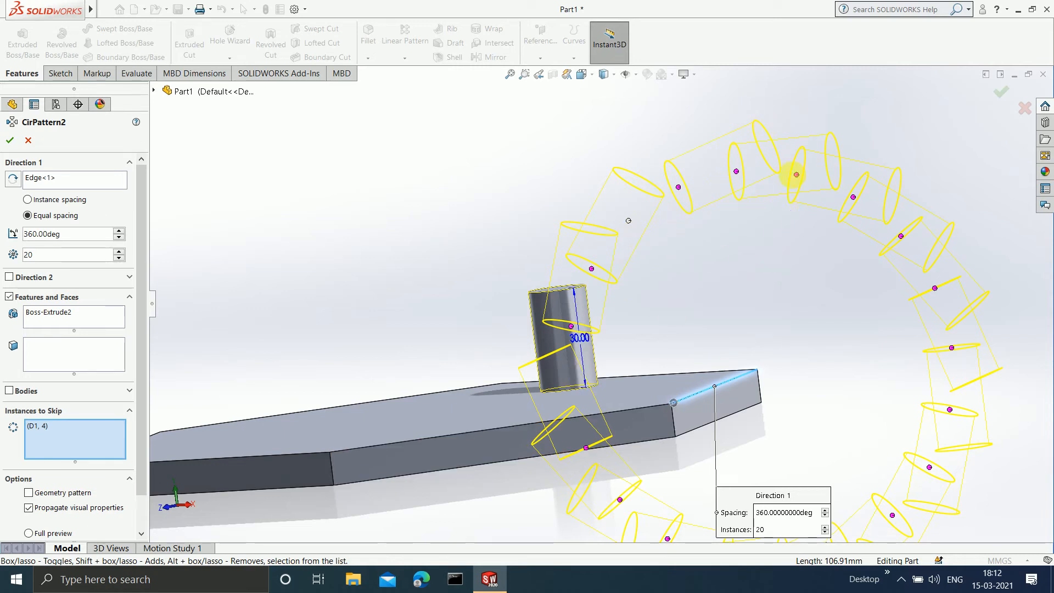
click(797, 177)
Examine the pattern preview around the plate edge, comparing the skipped instance positions with the remaining ones.
scroll(799, 272, up, 2)
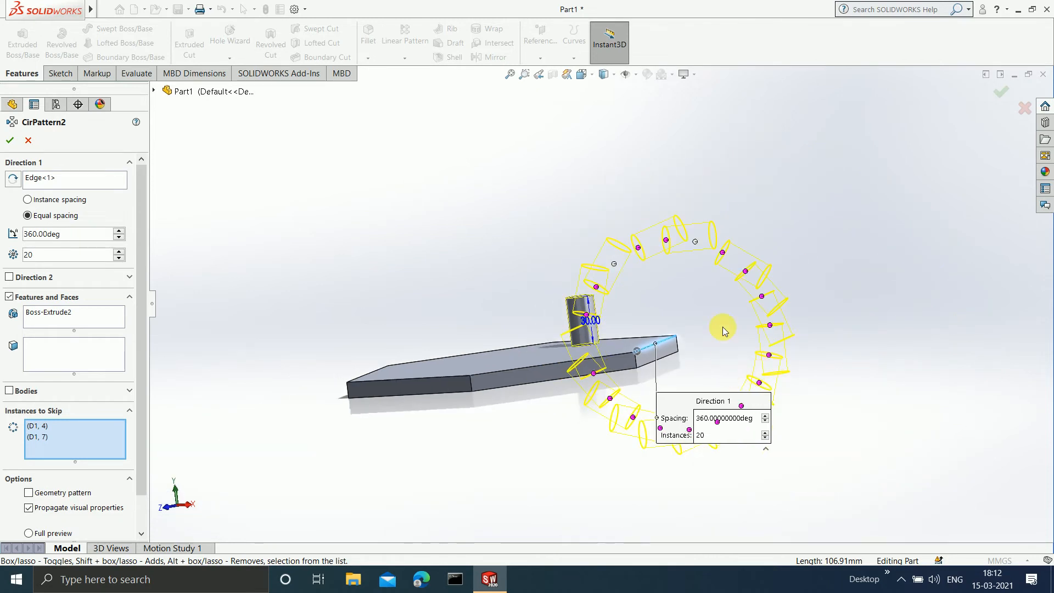
scroll(720, 321, down, 2)
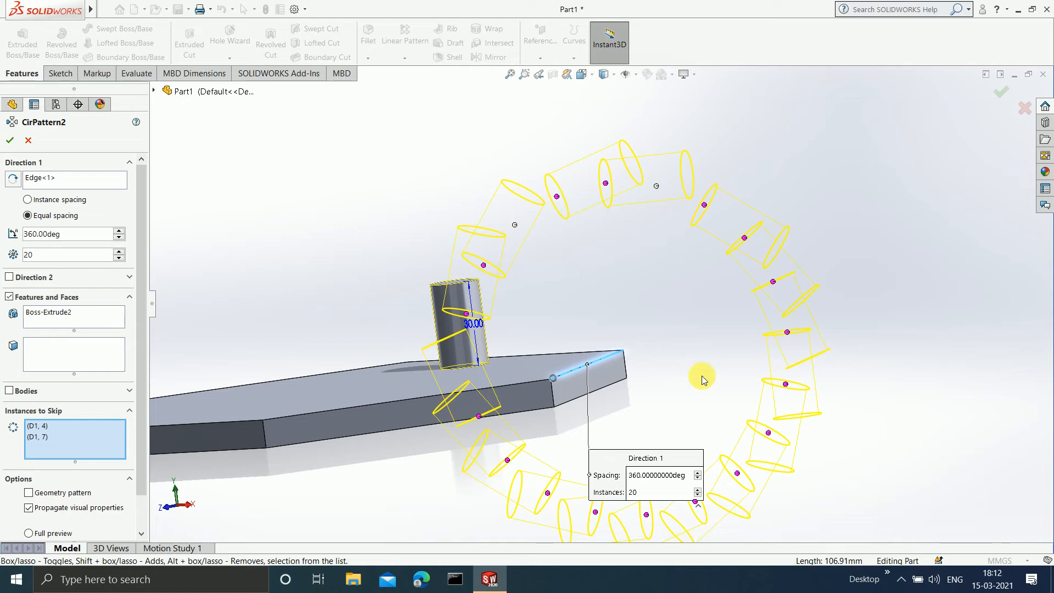
scroll(559, 209, down, 2)
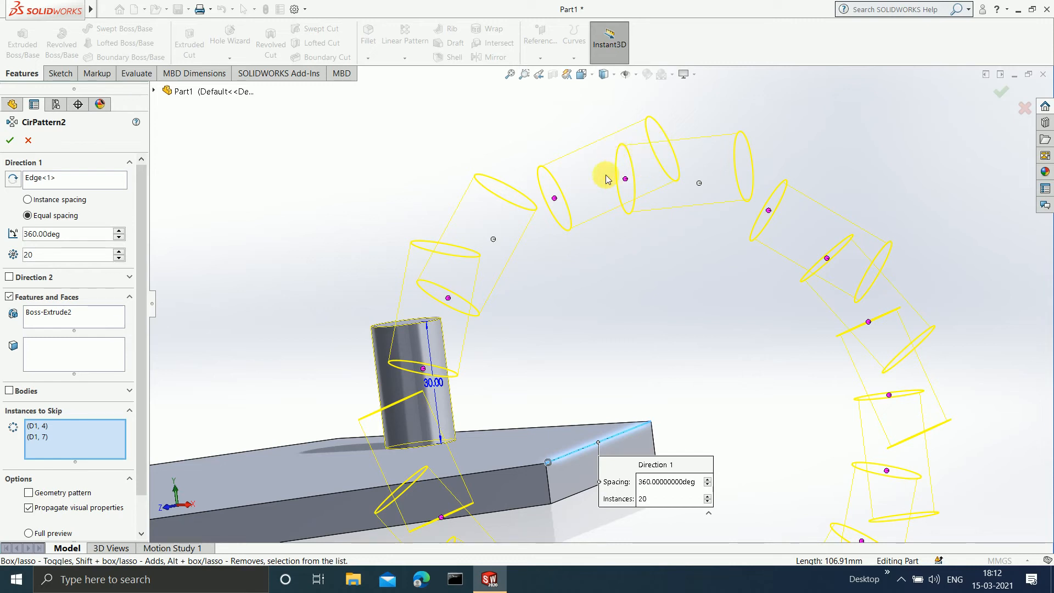
scroll(660, 195, up, 4)
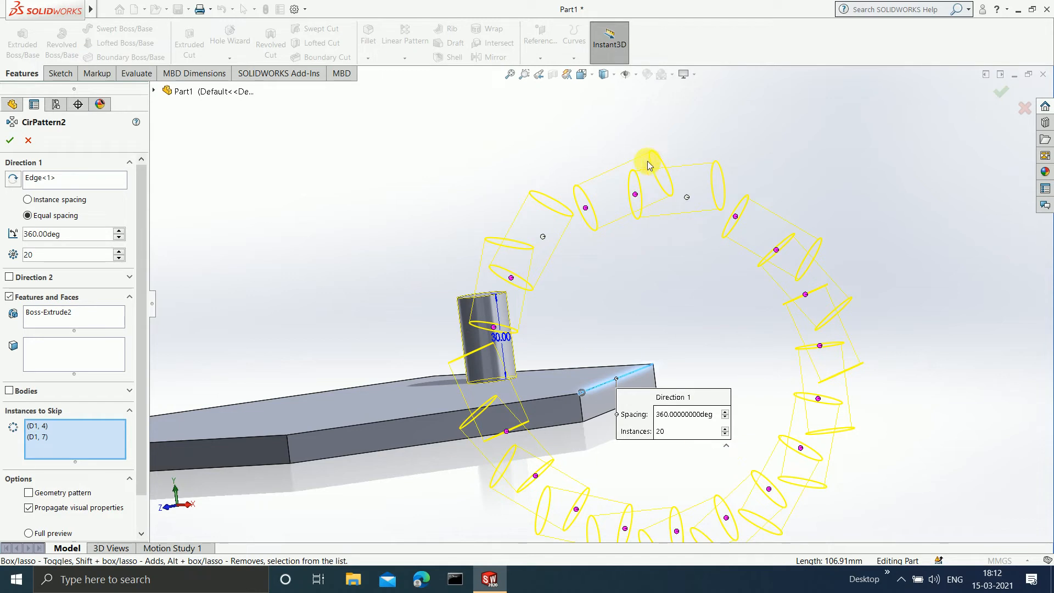
scroll(738, 395, up, 2)
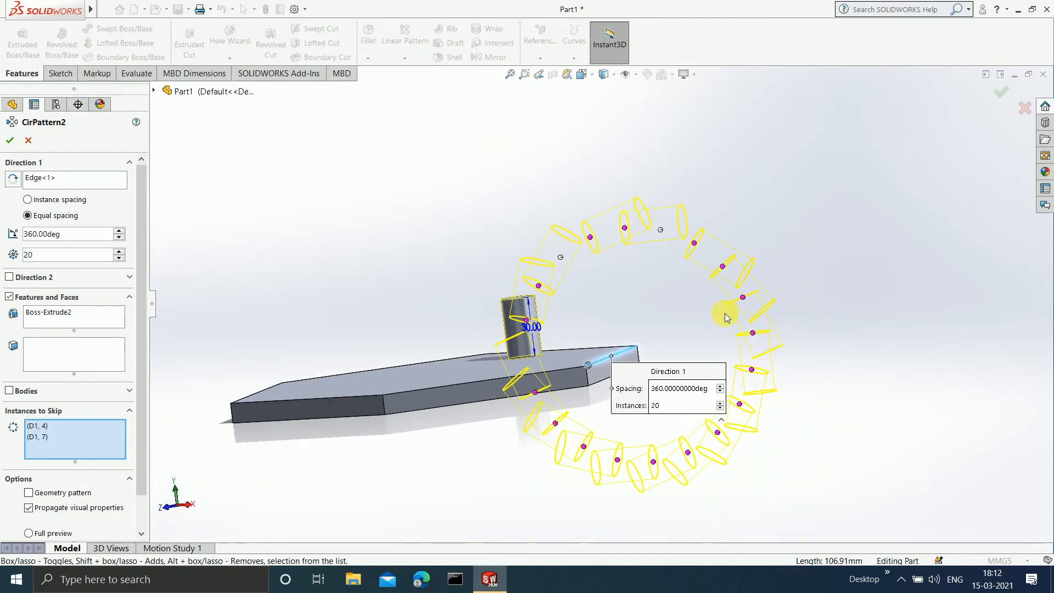
scroll(724, 282, down, 2)
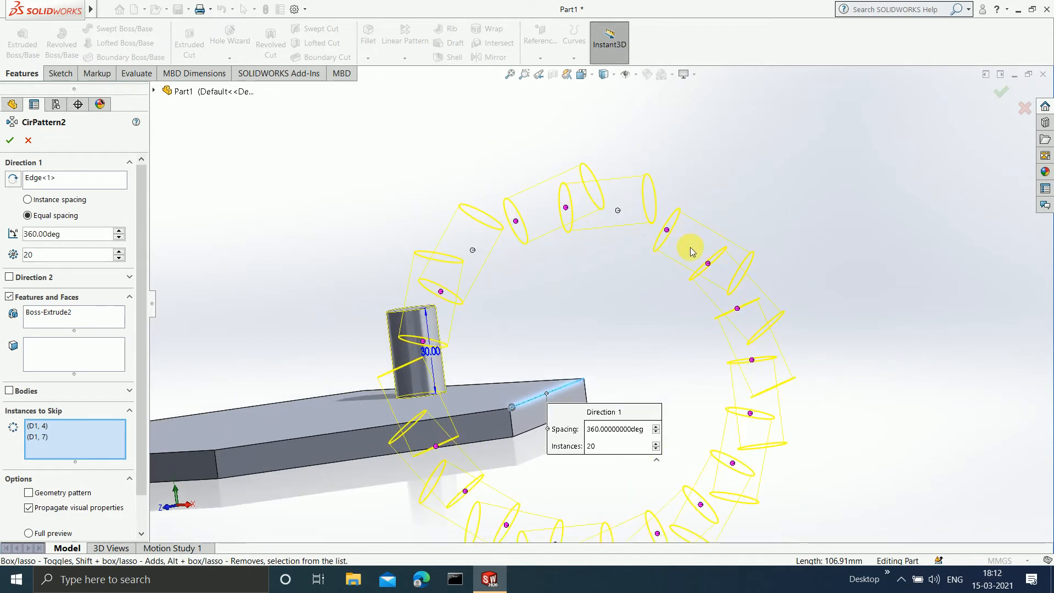
scroll(722, 353, up, 2)
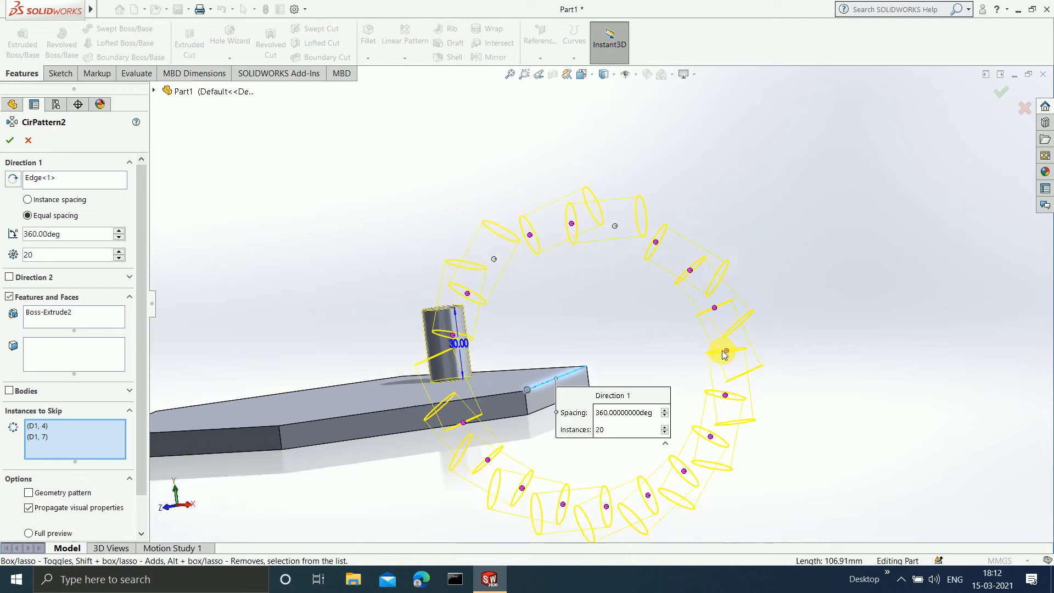
scroll(502, 394, down, 2)
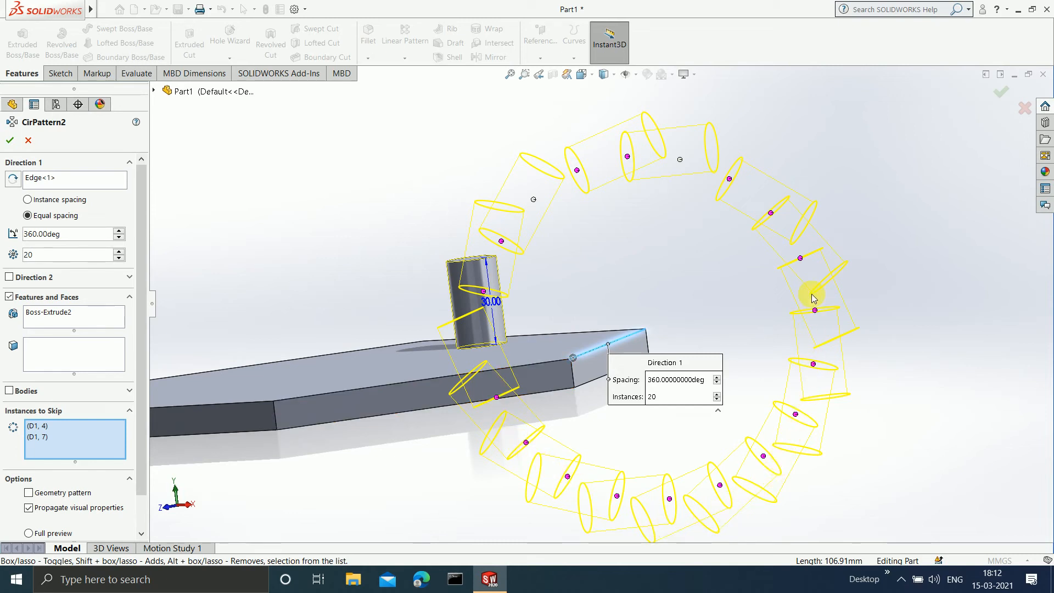
scroll(624, 176, down, 3)
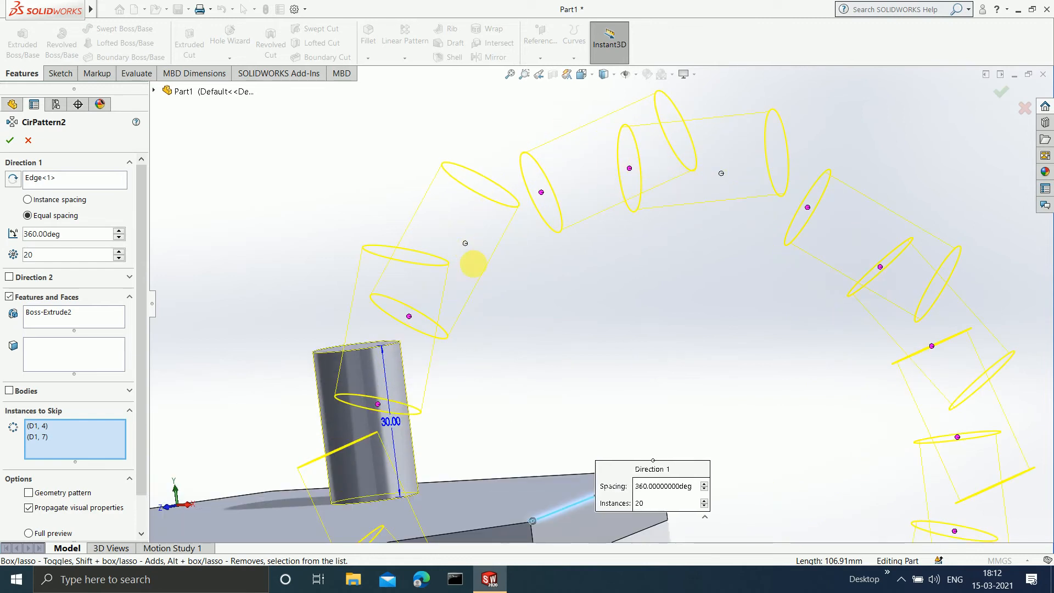
scroll(473, 268, up, 3)
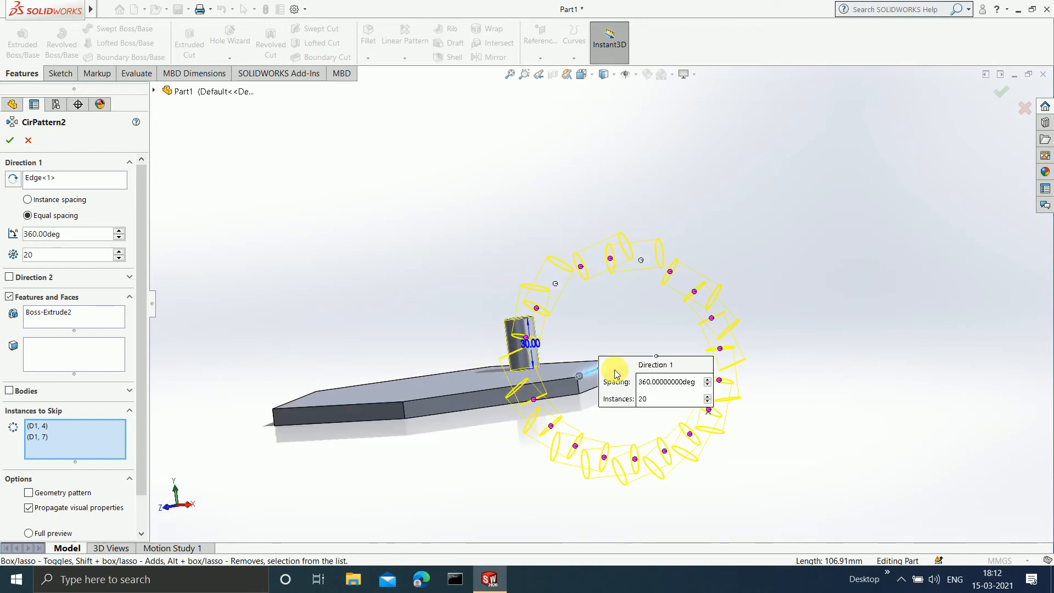
scroll(636, 318, down, 3)
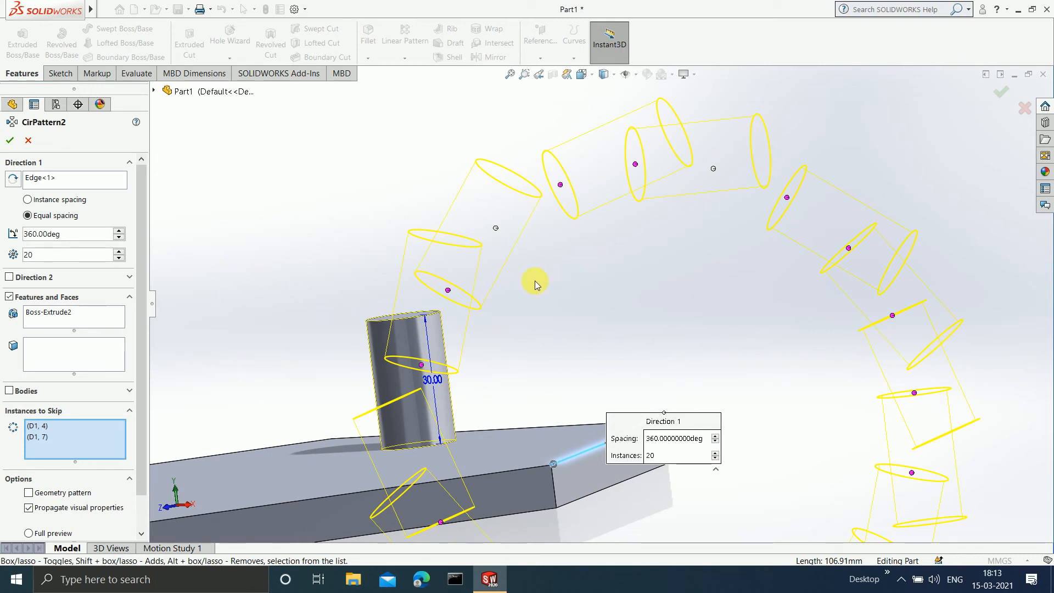
scroll(422, 367, up, 3)
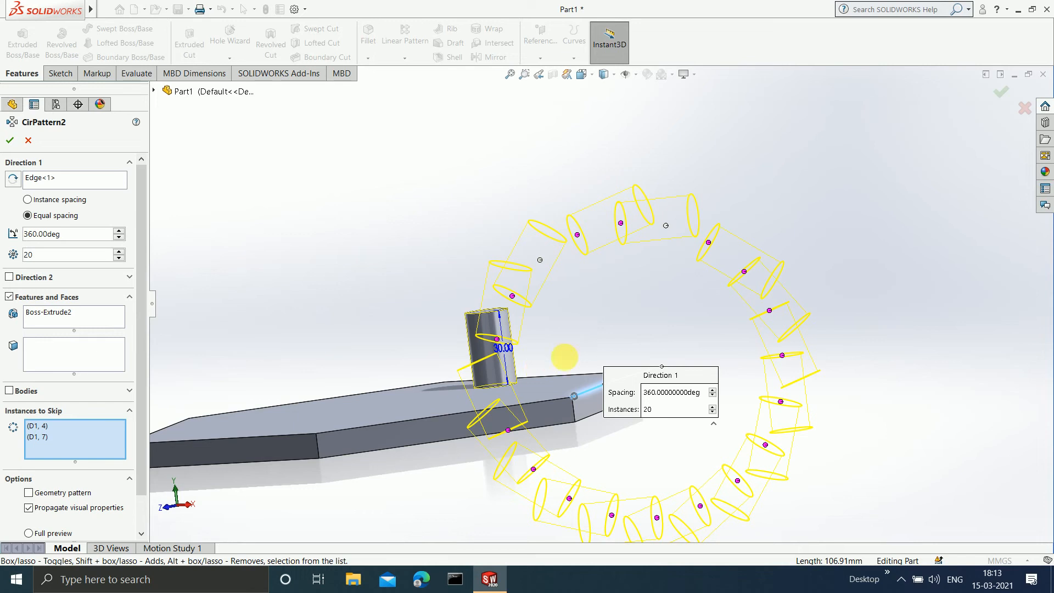
middle_drag(565, 357, 564, 369)
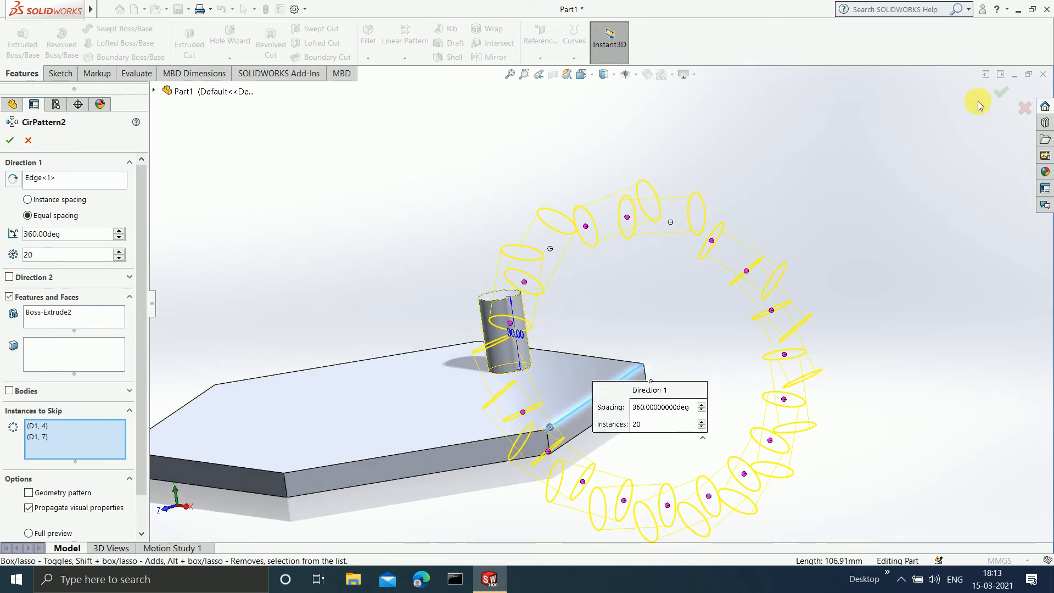
Apply the circular pattern with the skipped instances and inspect the resulting geometry and the CirPattern2 feature status.
click(1000, 92)
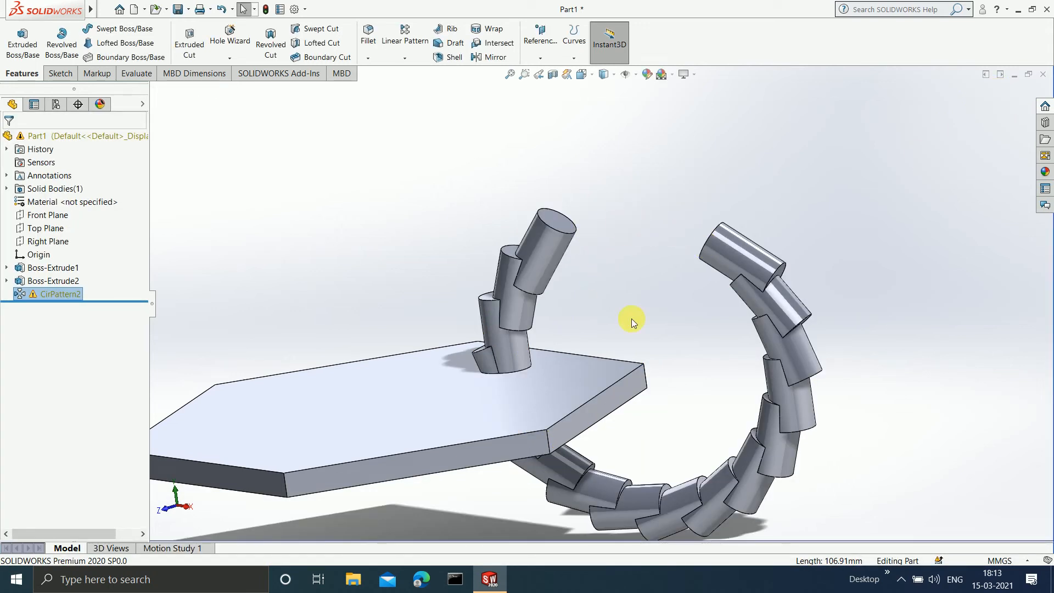
scroll(631, 330, up, 6)
scroll(615, 318, down, 3)
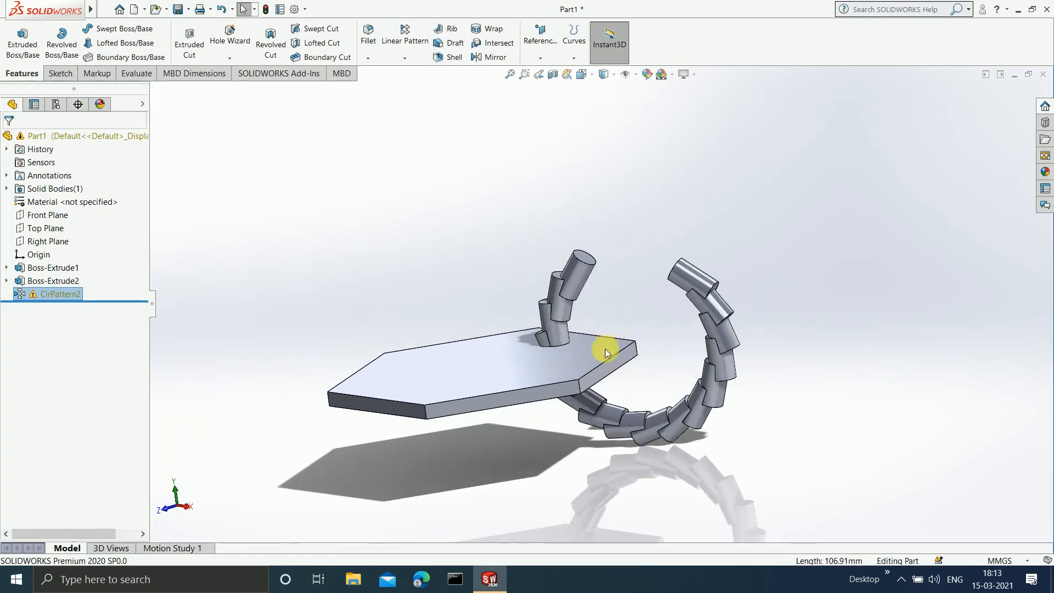
scroll(606, 353, down, 3)
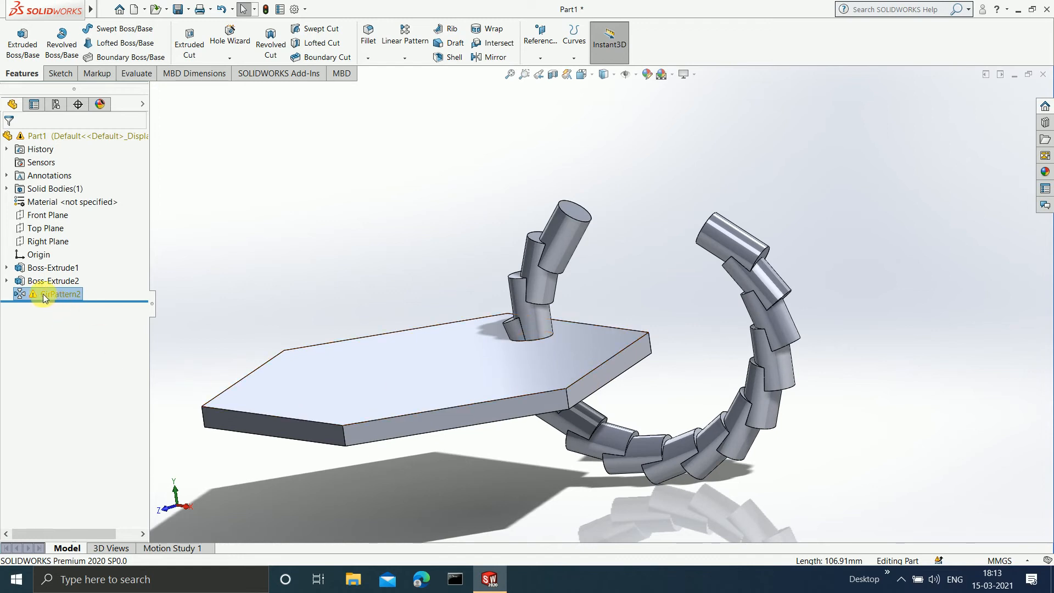
mouse_move(33, 299)
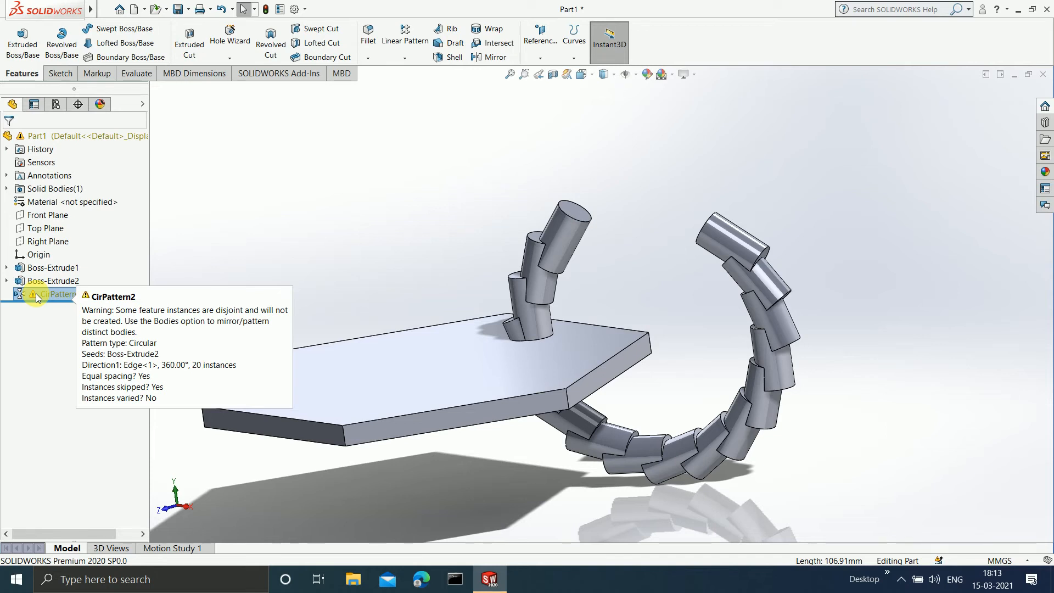
Edit CirPattern2 again, try turning off Features and Faces, and clear all the instances to skip.
right_click(35, 293)
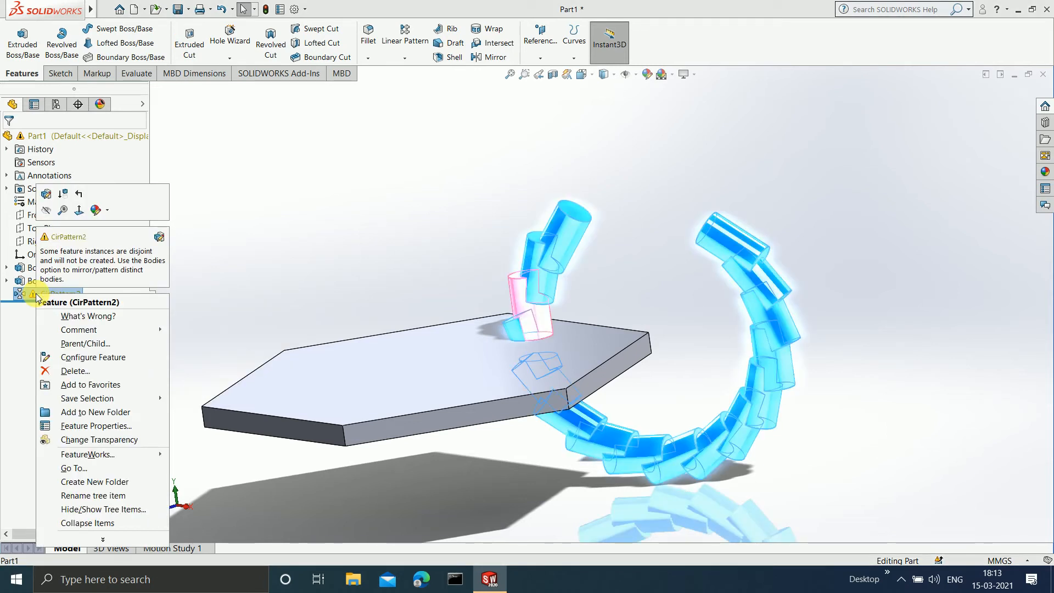
click(46, 193)
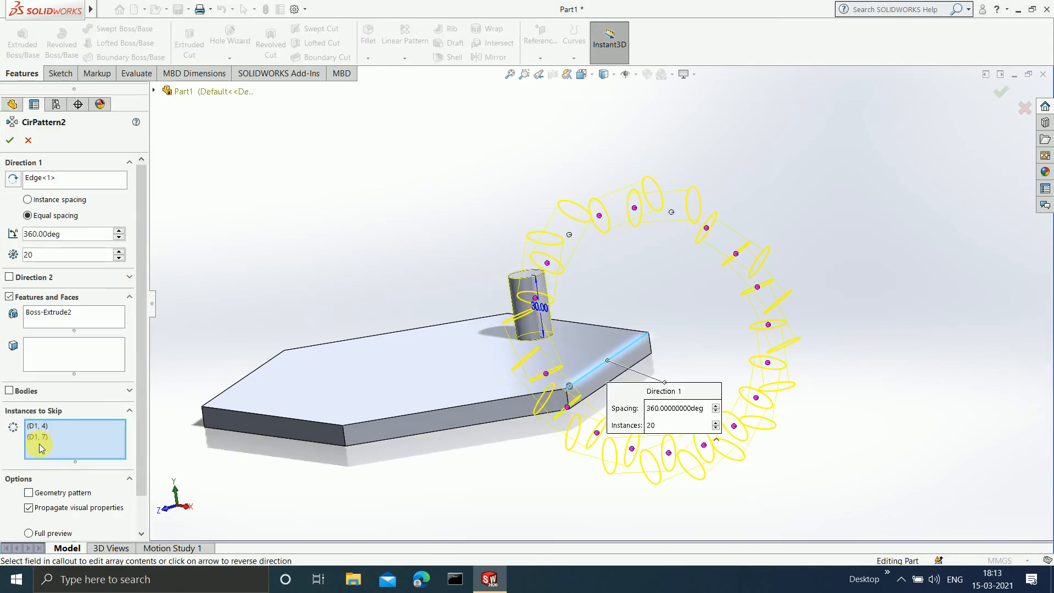
click(10, 297)
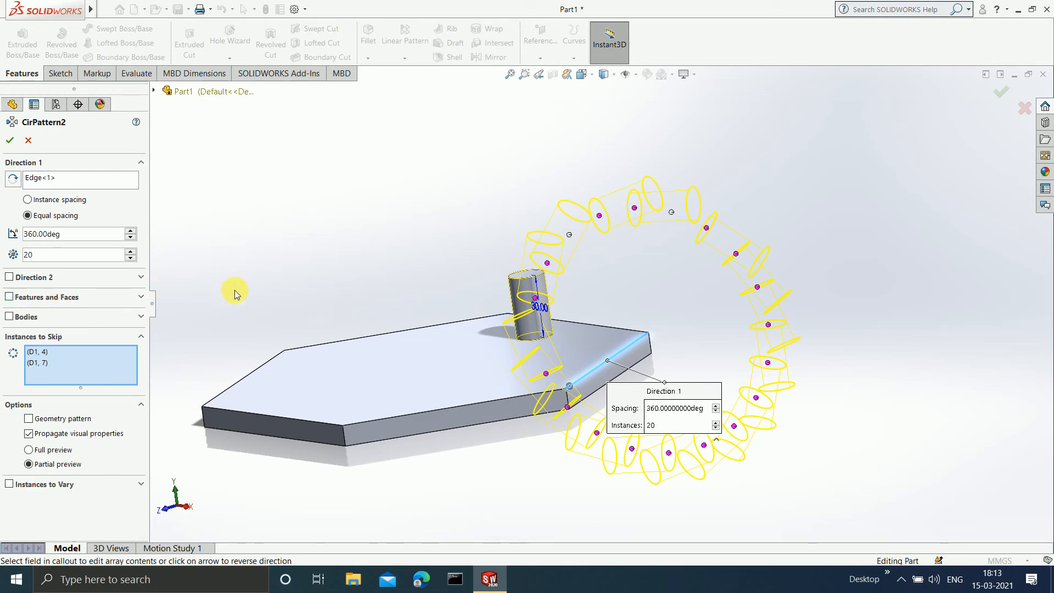
click(84, 361)
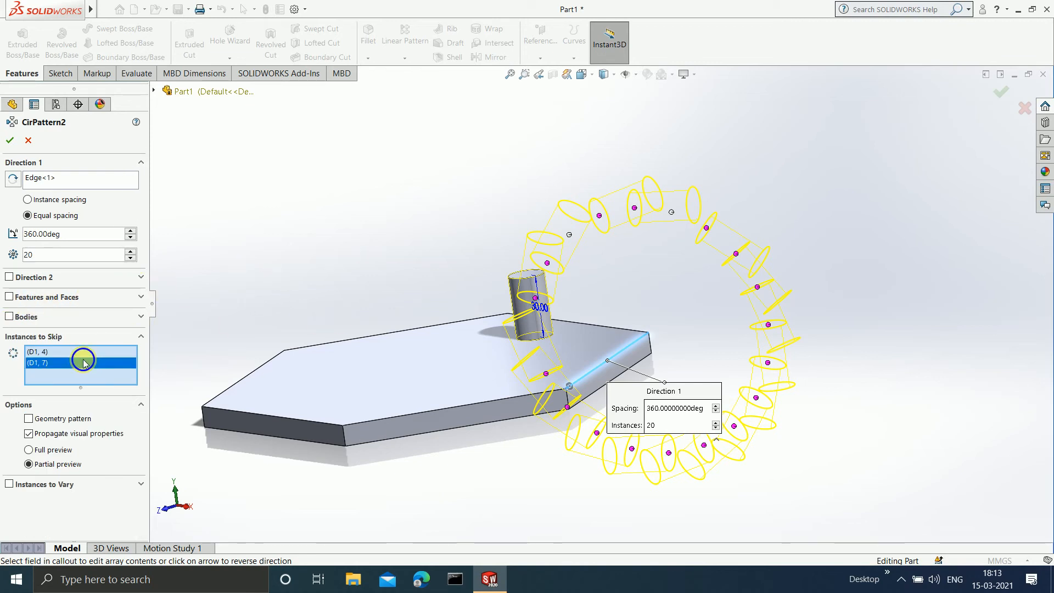
right_click(83, 361)
click(113, 354)
right_click(110, 361)
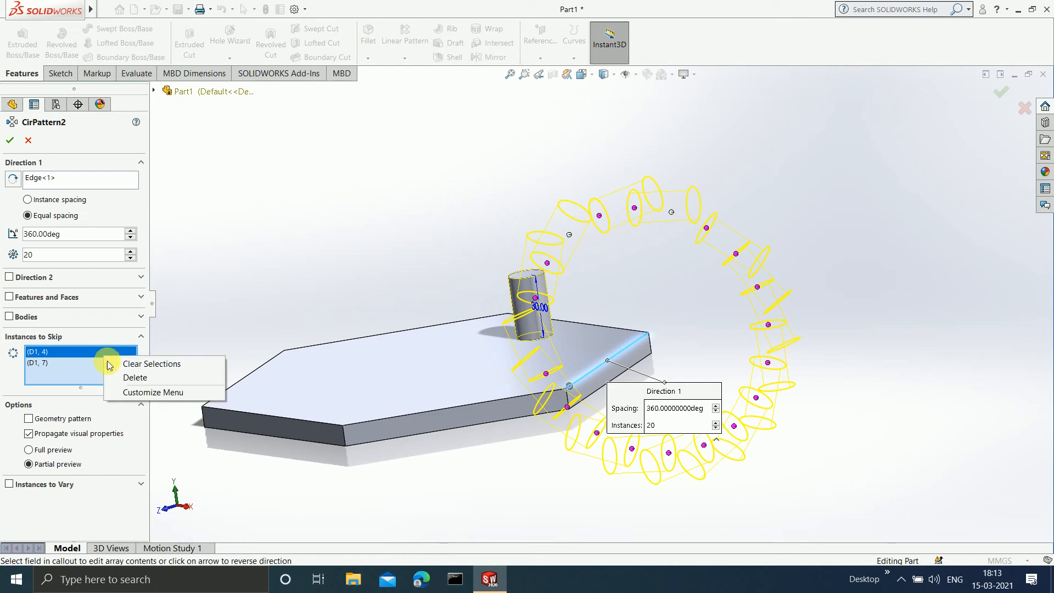
click(122, 364)
Try 22 instances in Direction 1 and discard the CirPattern2 edits.
scroll(457, 314, up, 1)
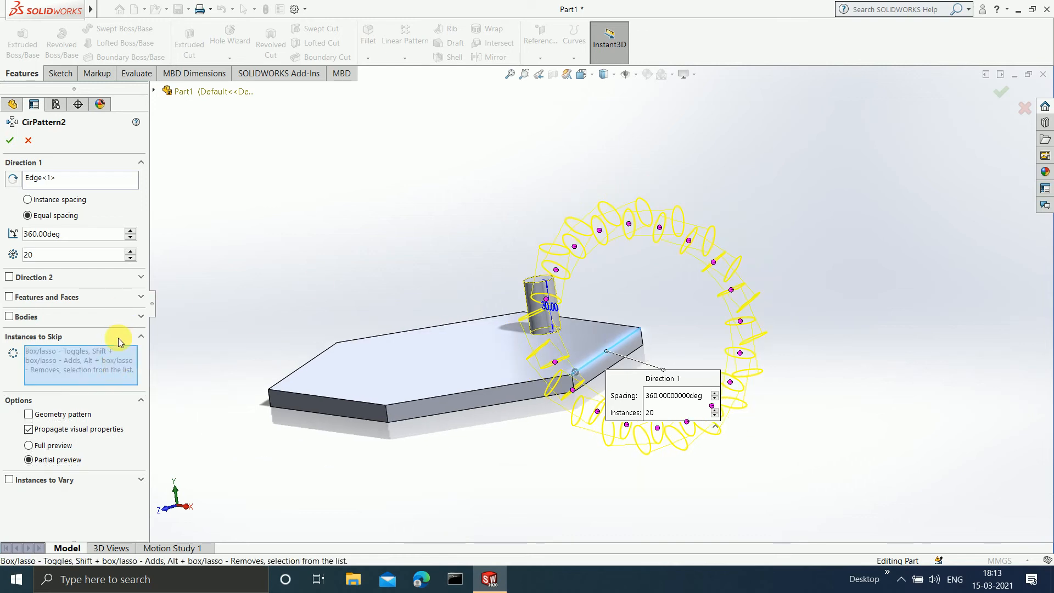
scroll(78, 255, up, 2)
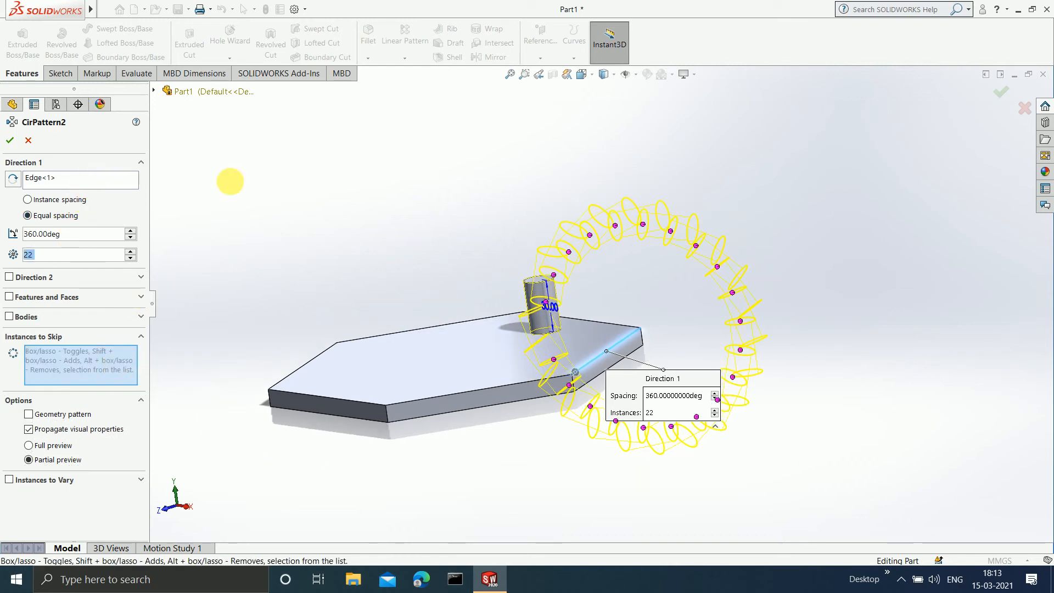
click(1020, 114)
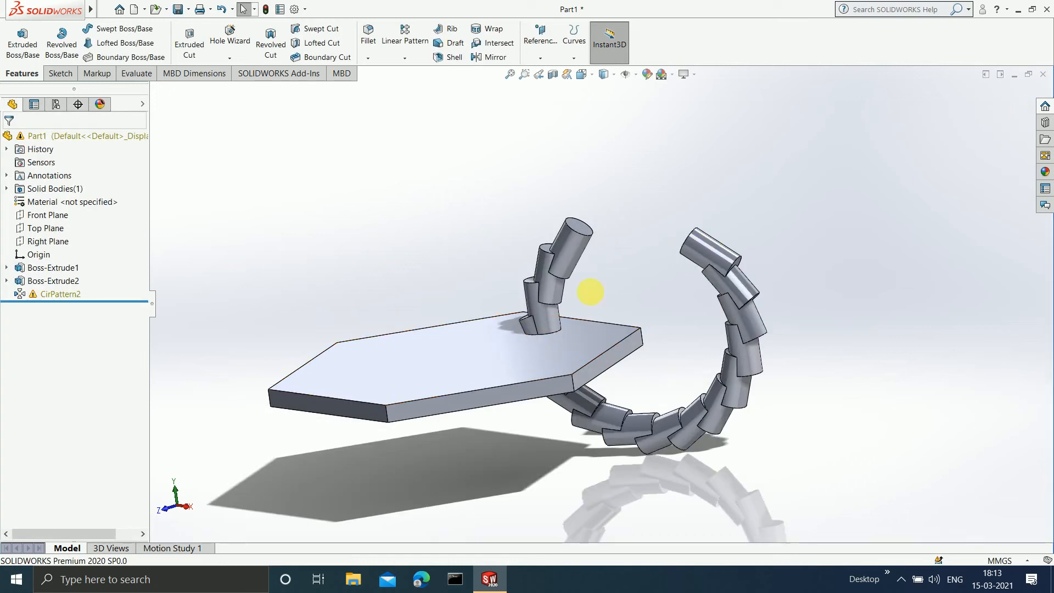
Delete the CirPattern2 feature from the part.
right_click(53, 297)
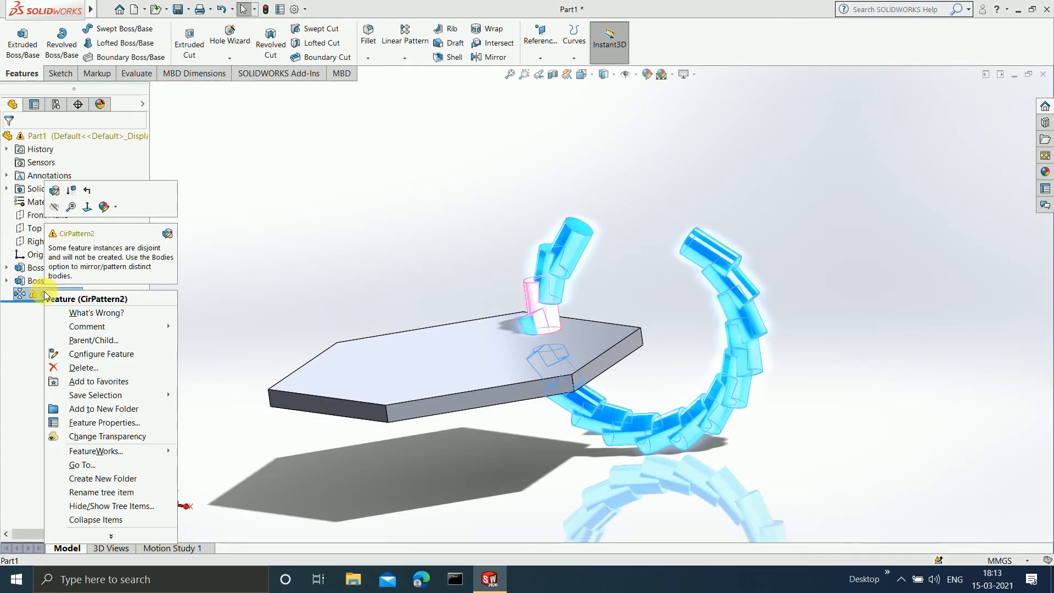
click(61, 367)
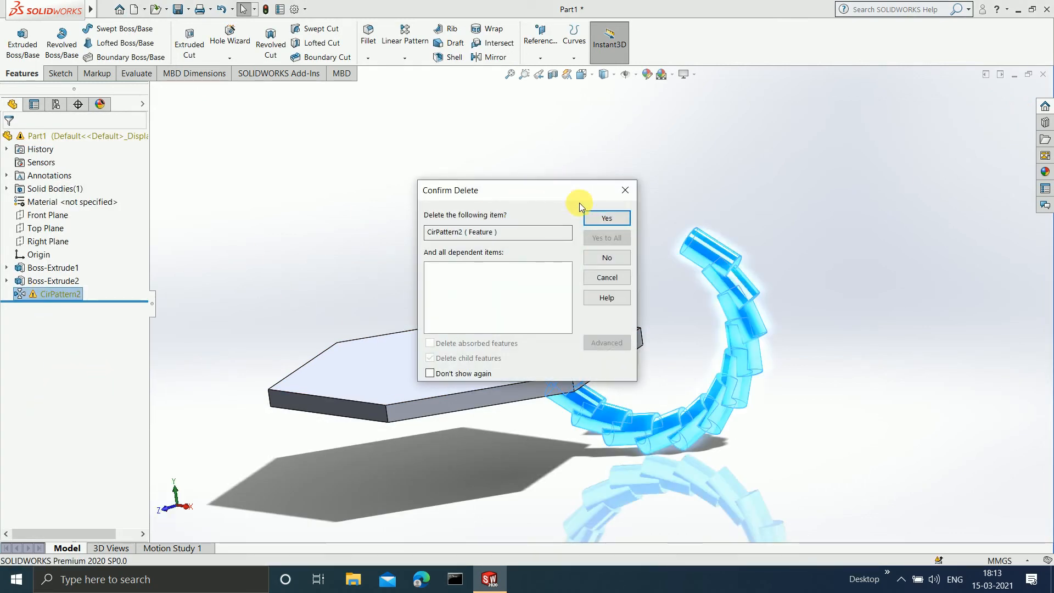
click(598, 217)
Start a new circular pattern with the hexagonal plate's top face as the Direction 1 axis and no features selected.
scroll(405, 345, up, 3)
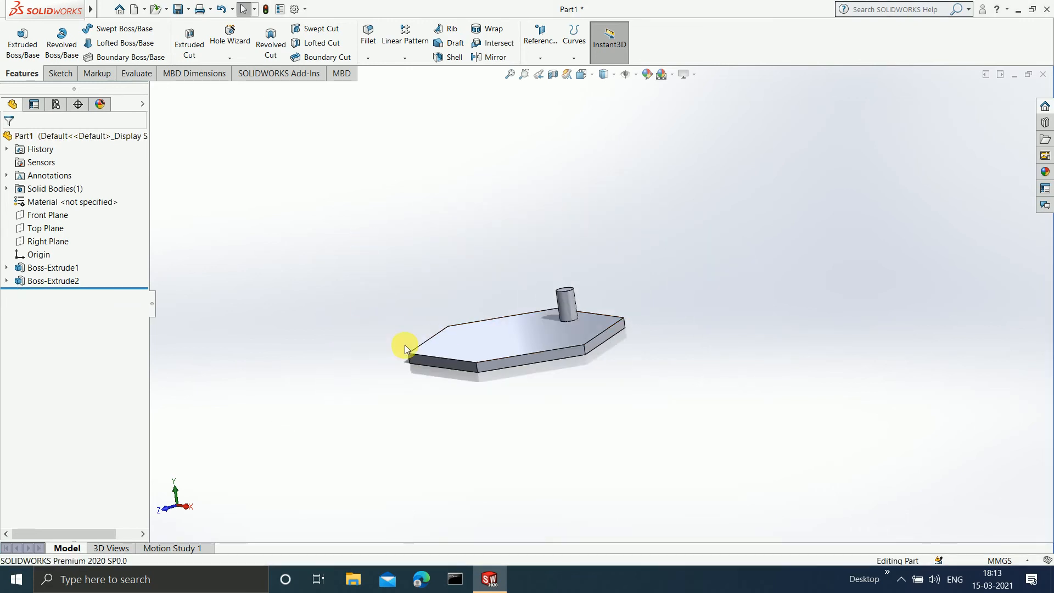
scroll(521, 316, down, 5)
middle_drag(591, 309, 565, 388)
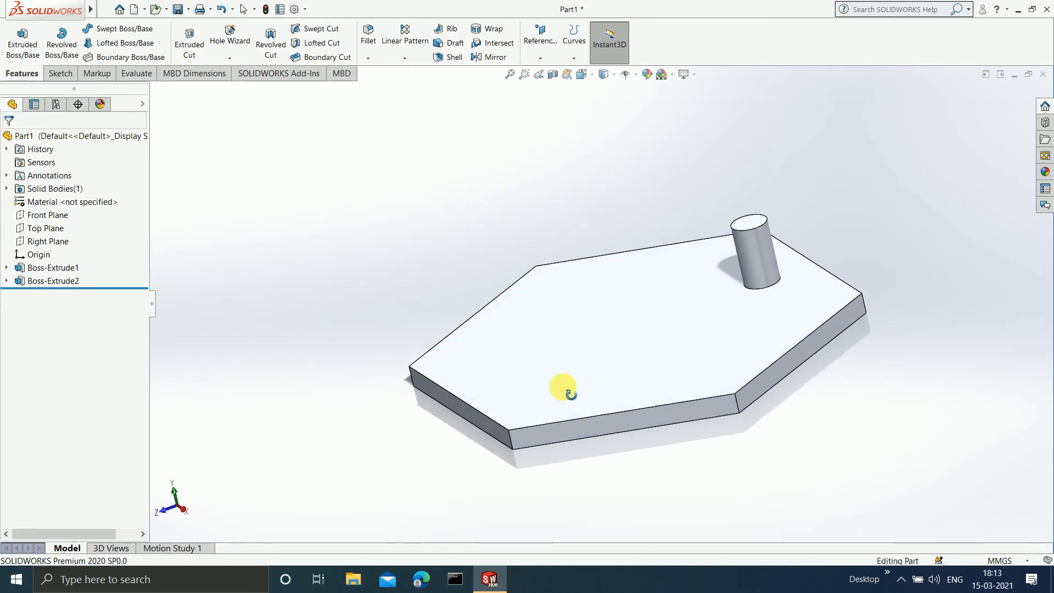
click(405, 59)
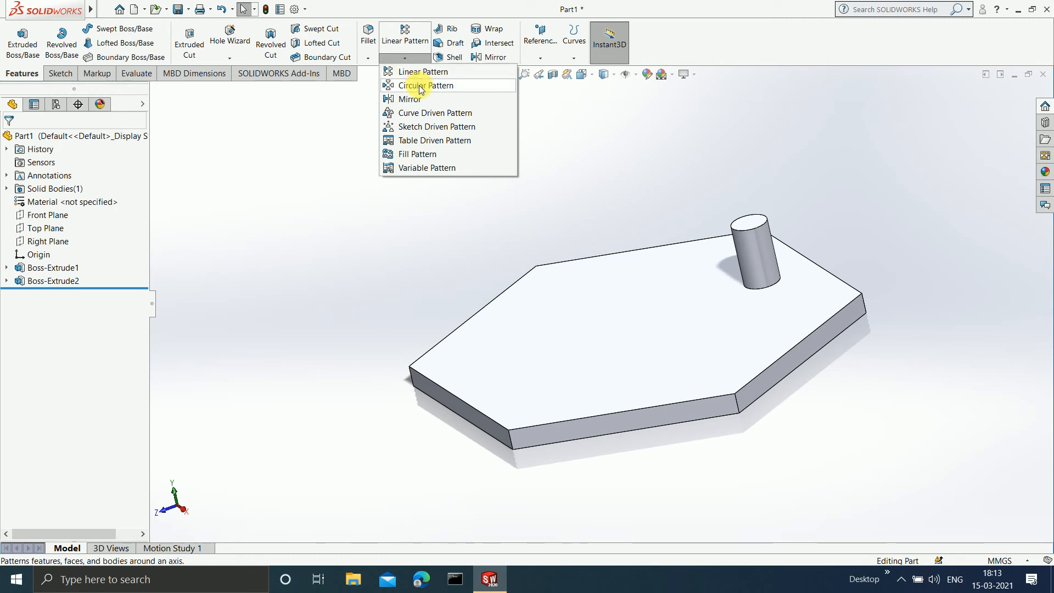
click(412, 86)
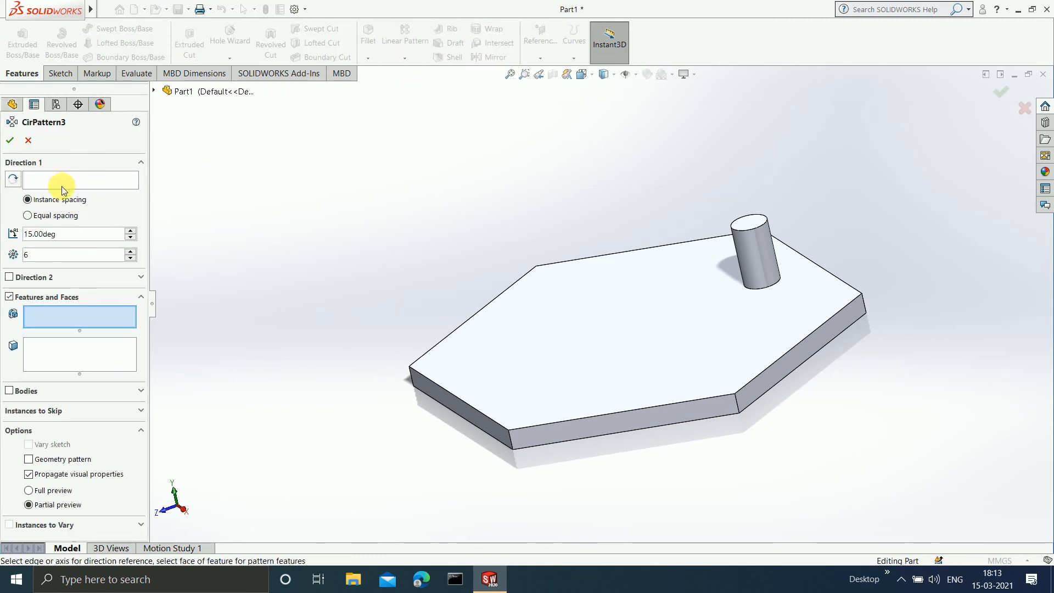
scroll(574, 311, down, 2)
click(581, 316)
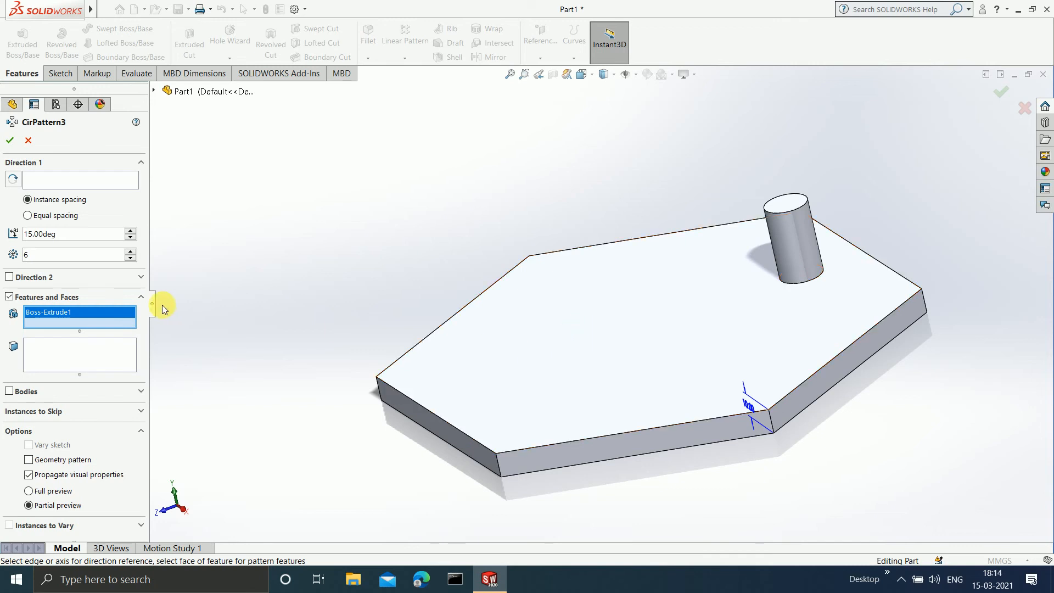
right_click(60, 317)
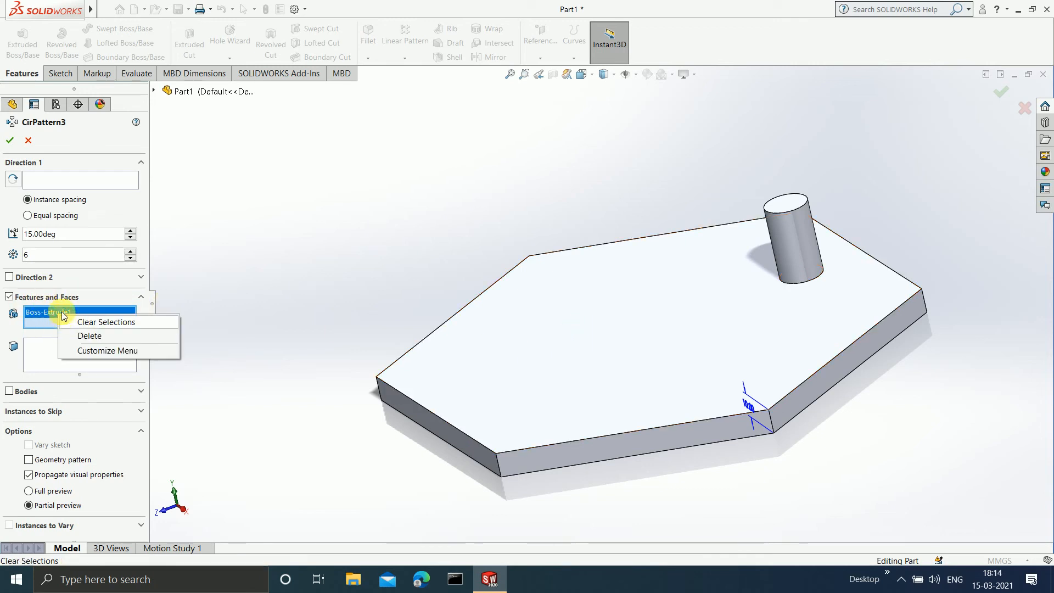
click(89, 335)
click(75, 180)
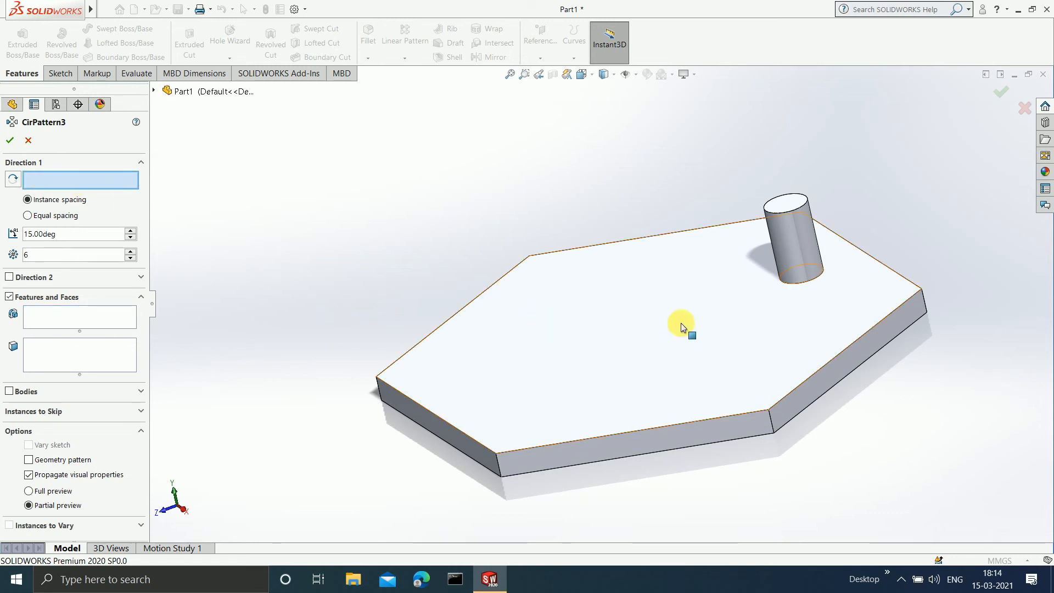
click(665, 324)
middle_drag(665, 324, 724, 344)
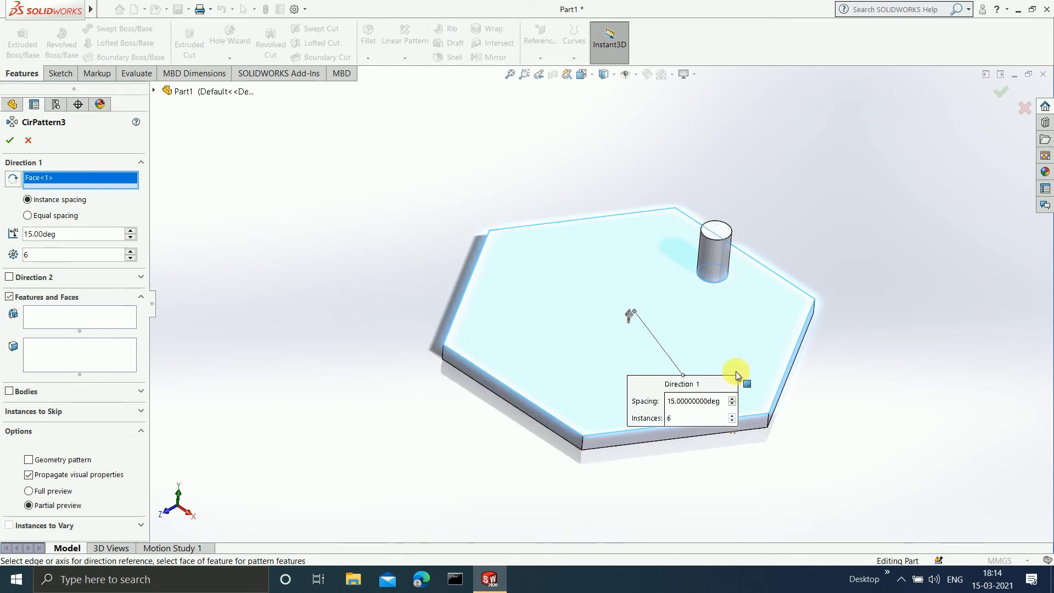
Switch the pattern from Features and Faces to Bodies and select the plate's solid body.
click(11, 298)
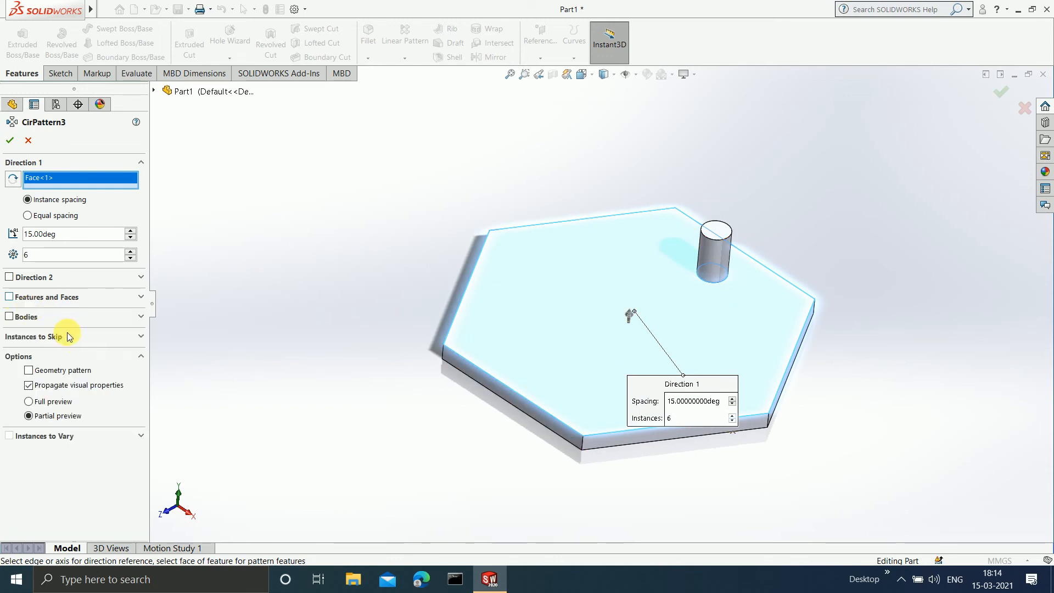
click(10, 316)
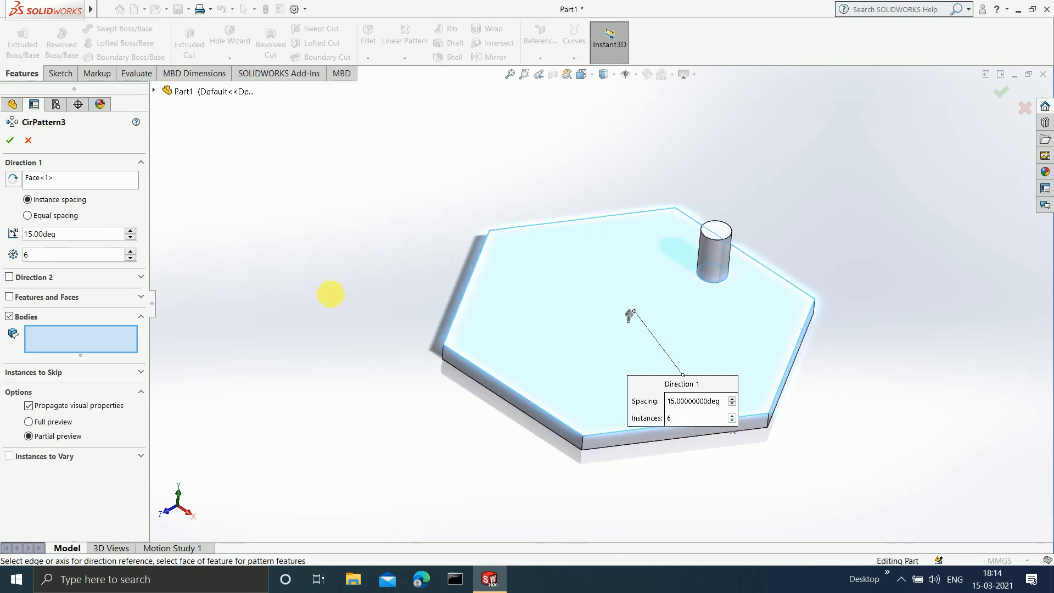
scroll(502, 363, up, 2)
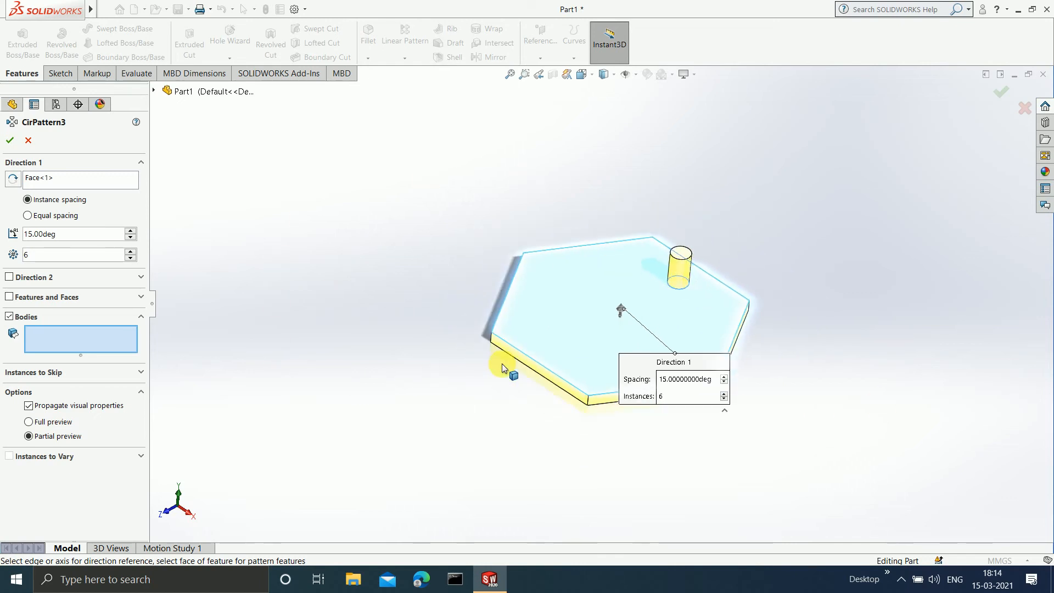
scroll(500, 362, down, 3)
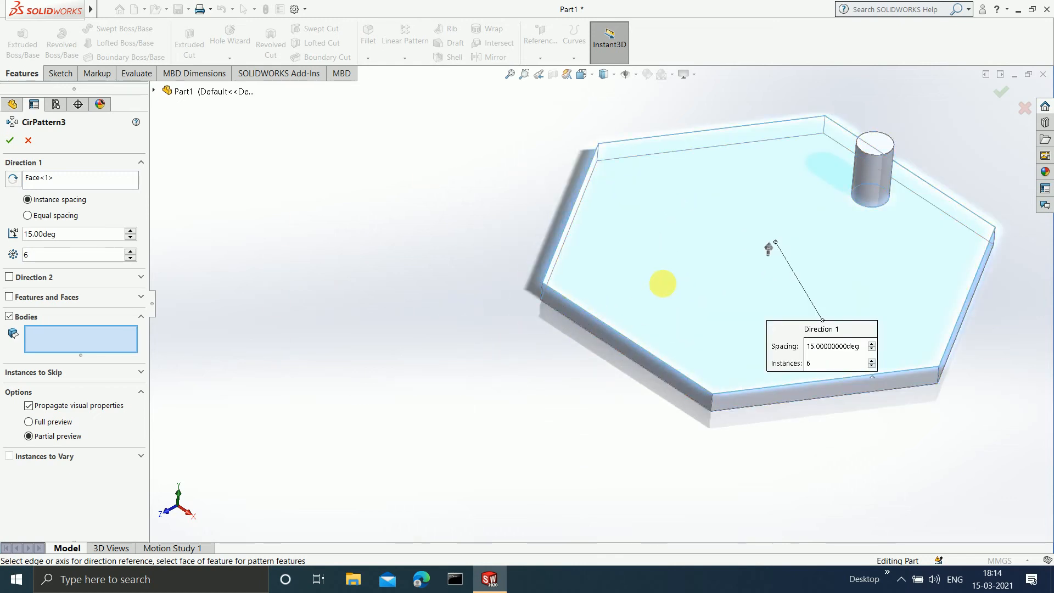
click(663, 282)
scroll(800, 223, up, 3)
scroll(744, 305, down, 2)
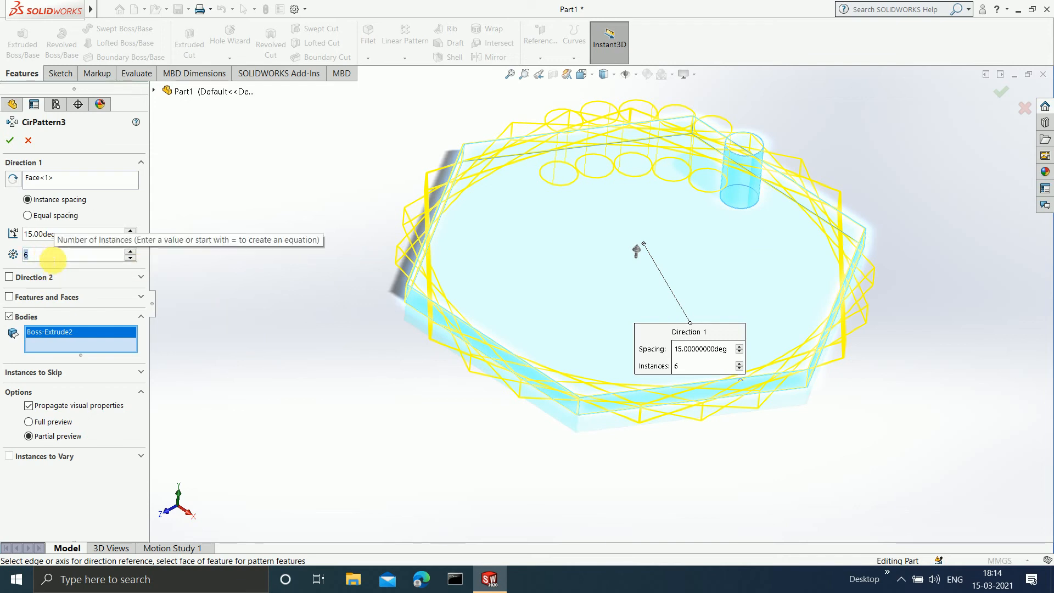
Set the body pattern to 3 instances with equal spacing and inspect its preview.
key(Return)
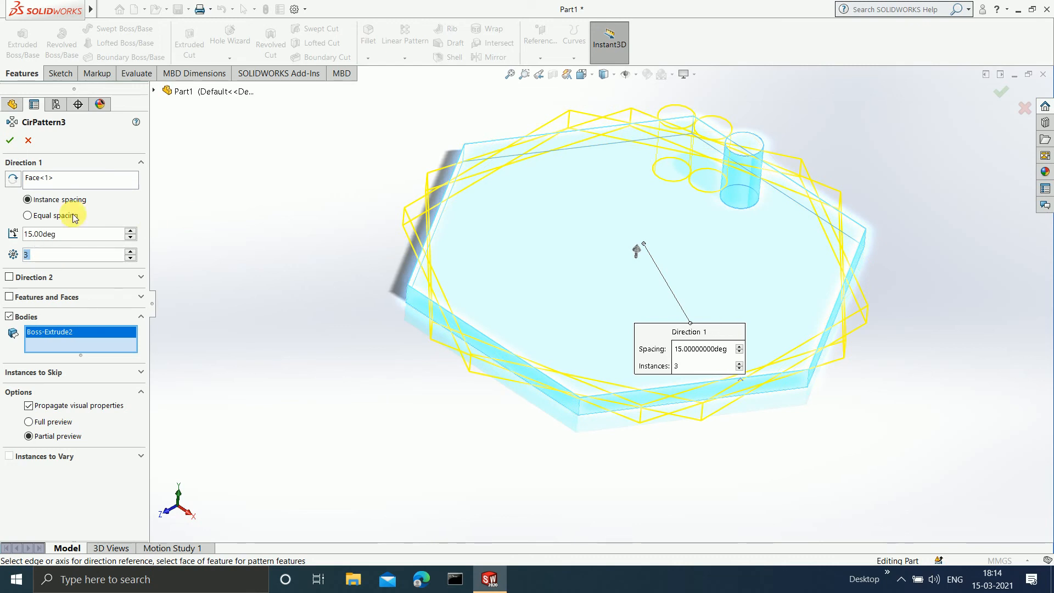
double_click(67, 237)
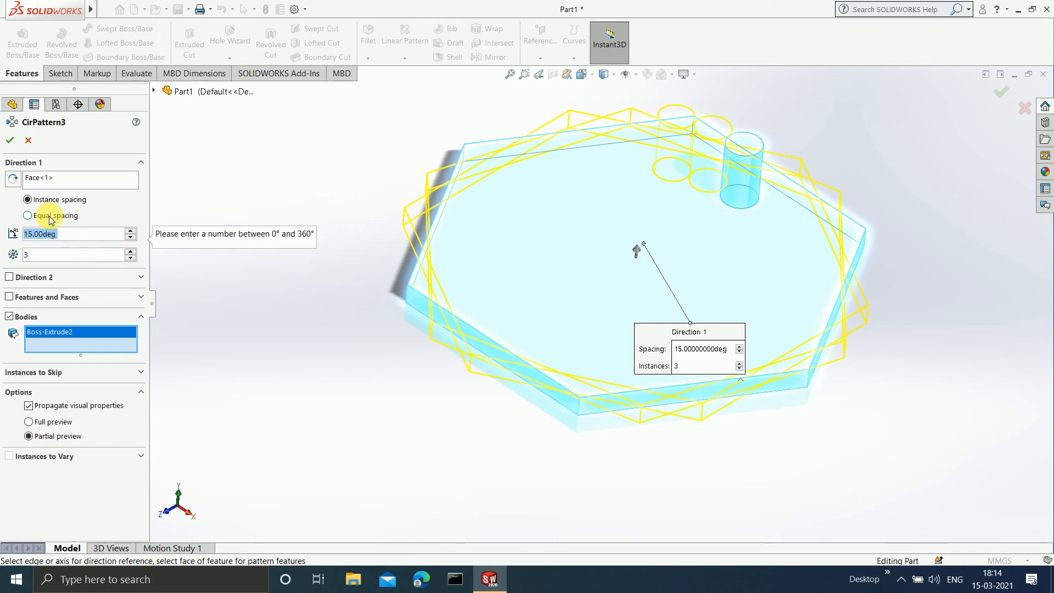
click(27, 215)
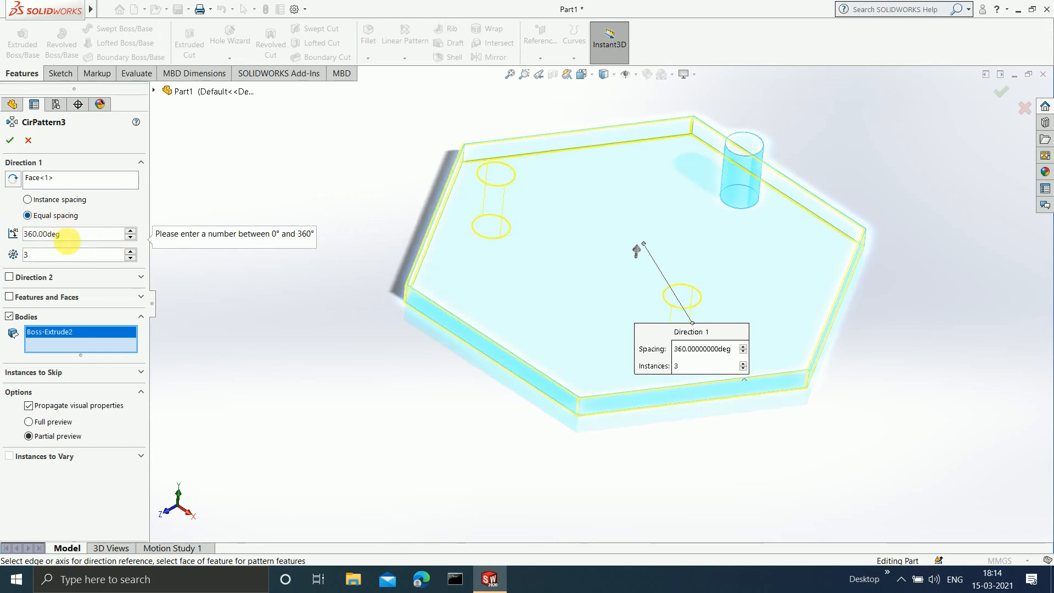
middle_drag(561, 285, 550, 383)
scroll(586, 249, down, 4)
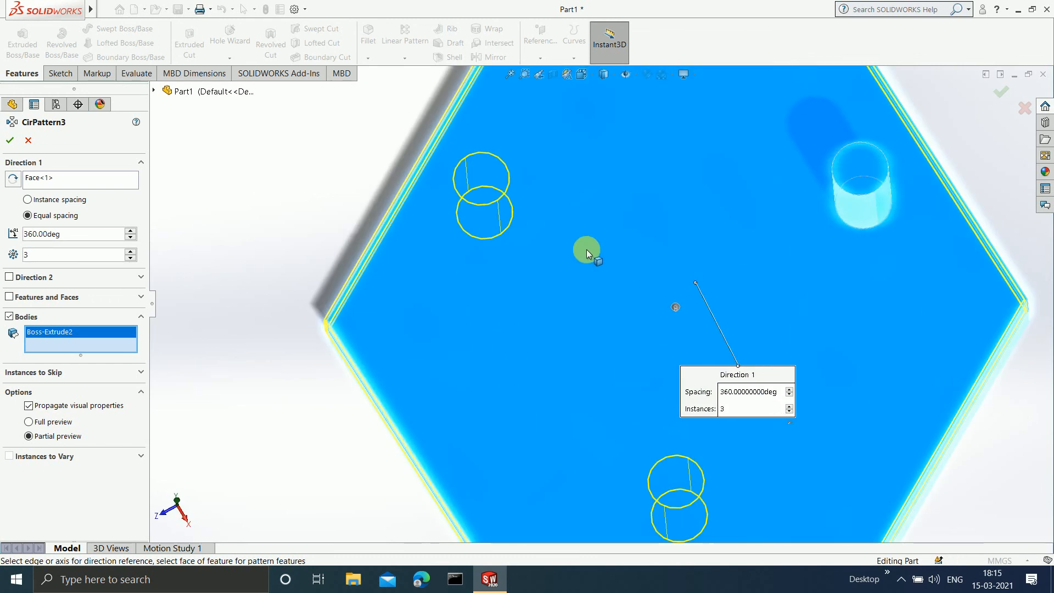
scroll(582, 279, up, 3)
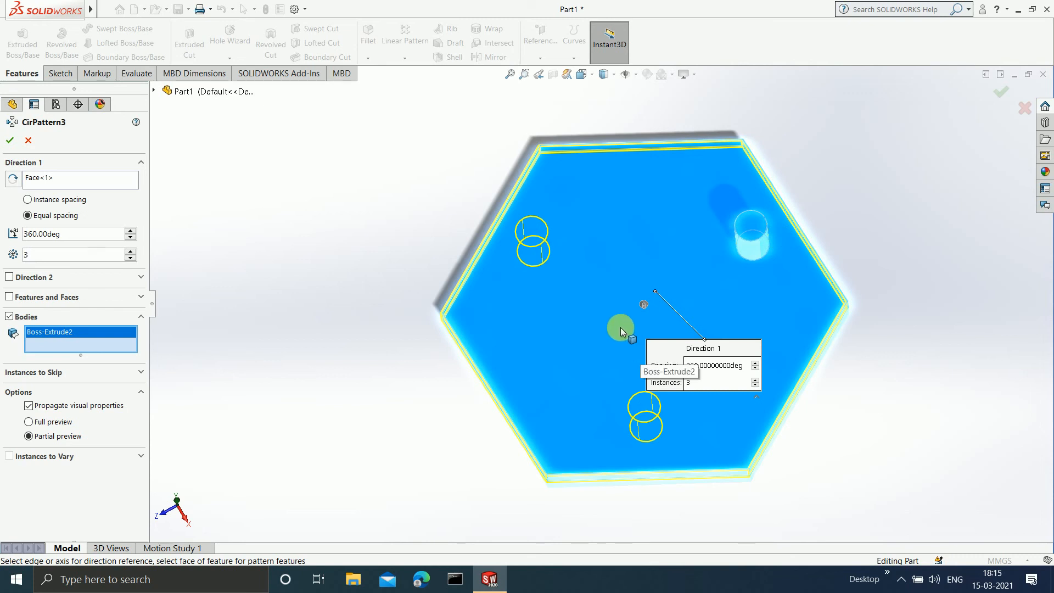
mouse_move(618, 327)
middle_down()
mouse_move(616, 242)
mouse_move(607, 255)
mouse_move(608, 279)
mouse_move(729, 175)
middle_up()
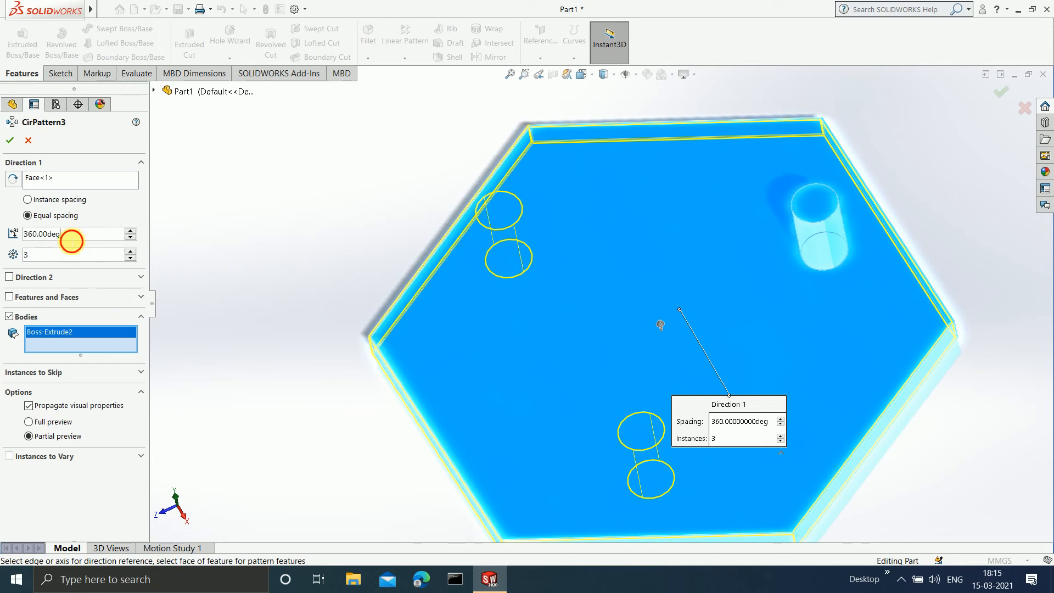
Try a total angle of 240 degrees and then 270 degrees for the equally spaced body pattern.
double_click(71, 240)
text(240)
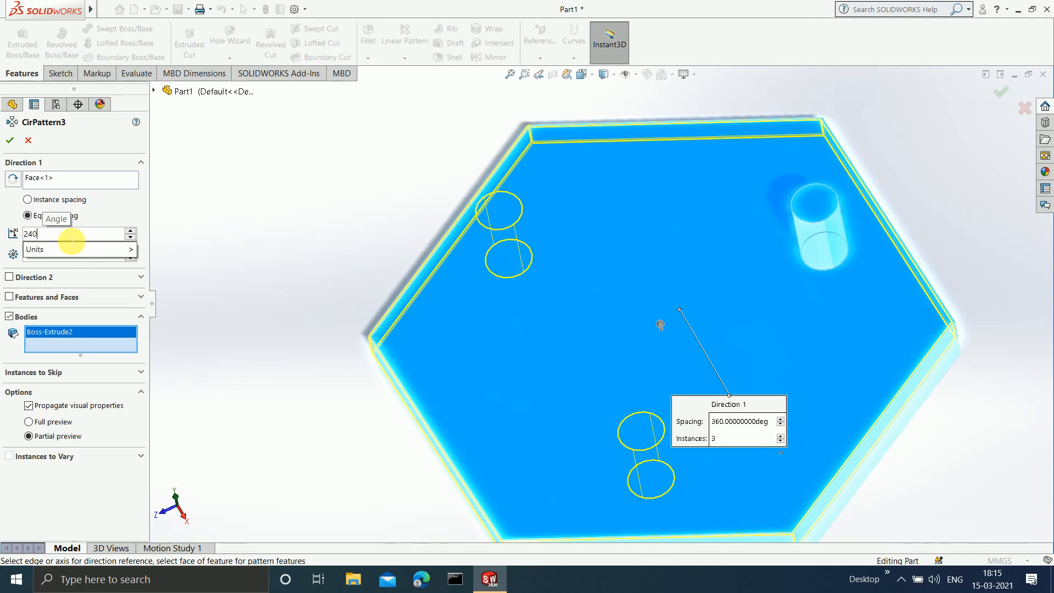
key(Return)
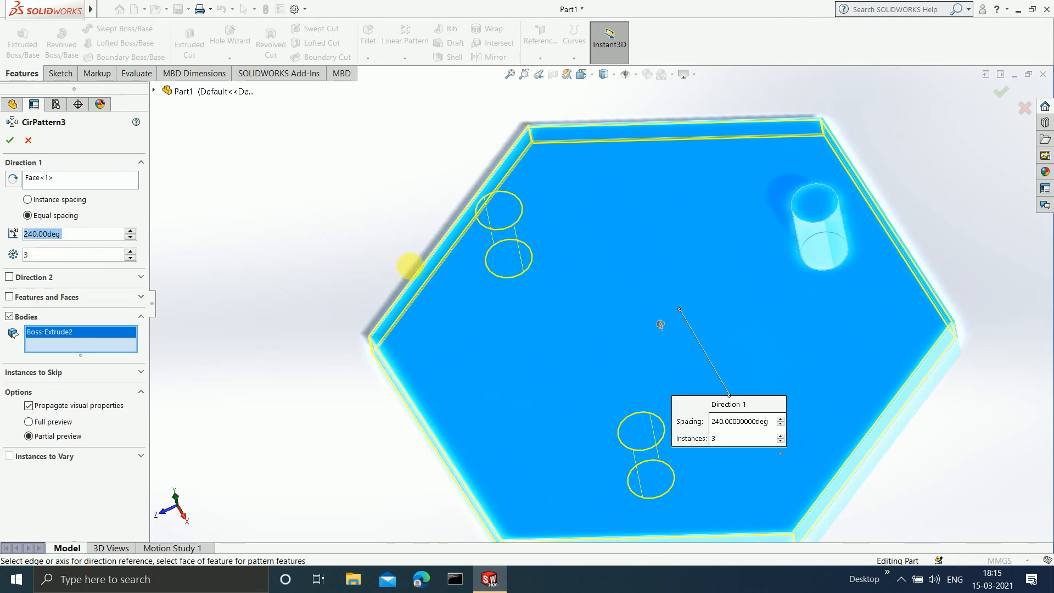
scroll(611, 318, up, 4)
scroll(594, 334, down, 2)
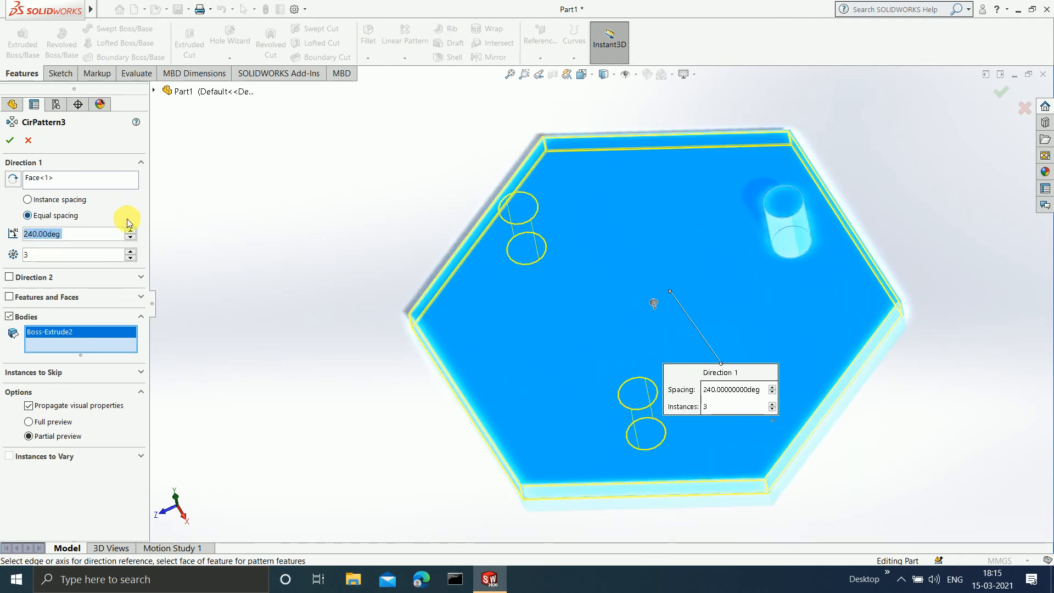
text(270)
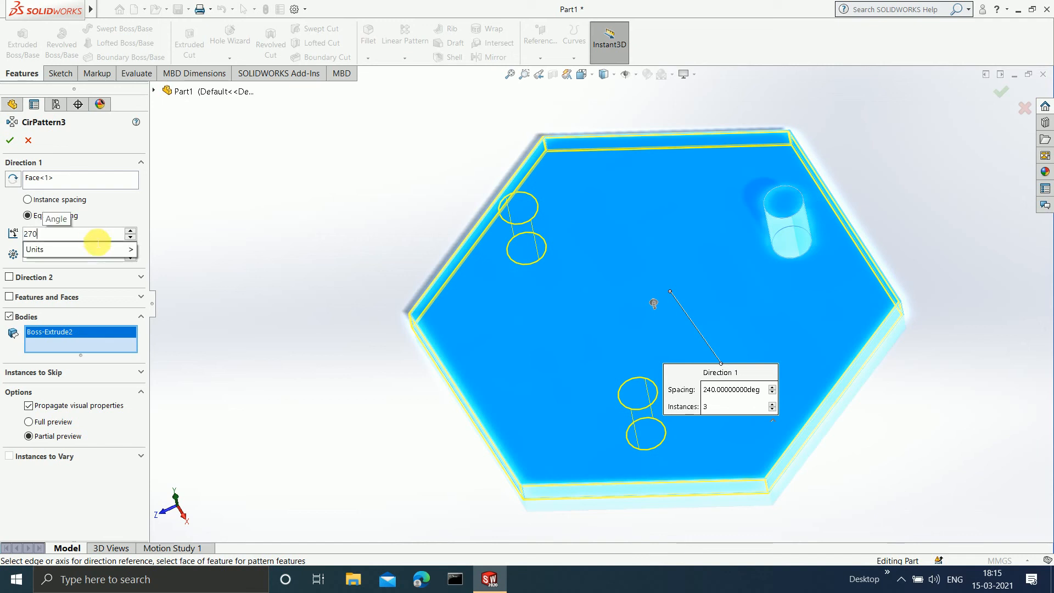
key(Return)
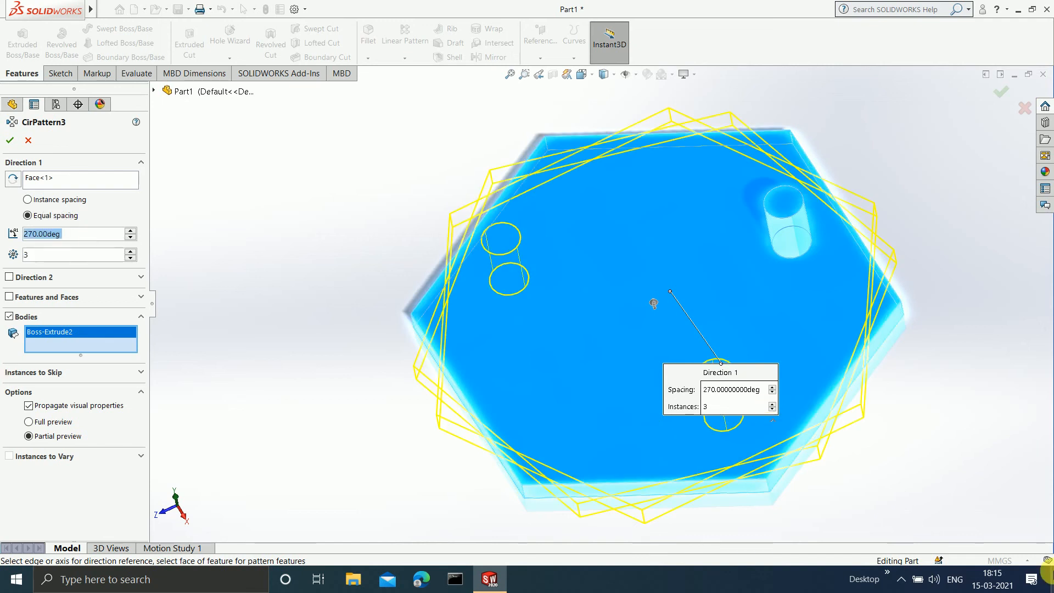
middle_drag(940, 346, 891, 452)
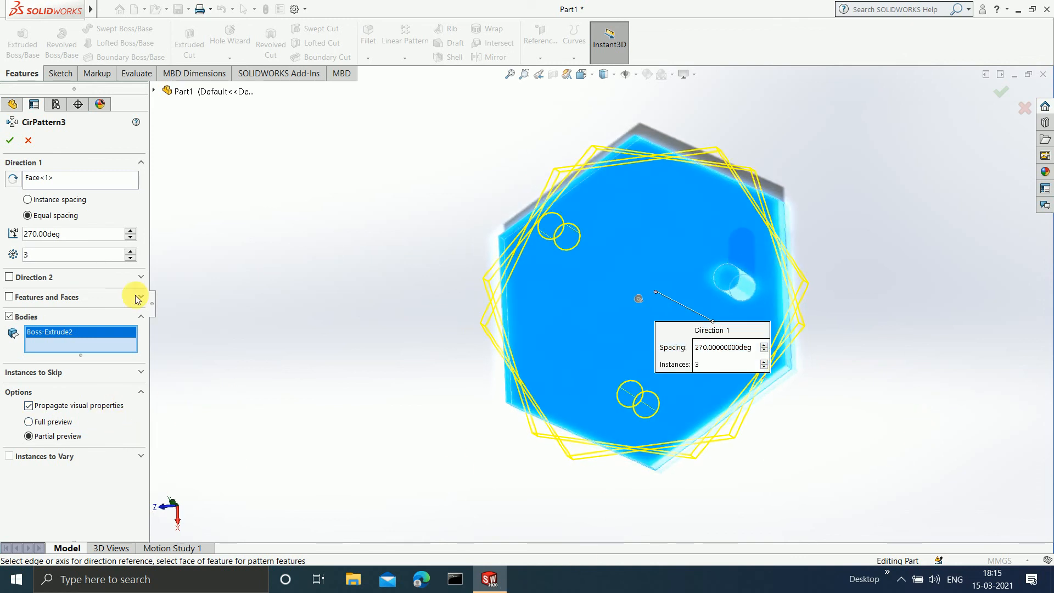
Switch from Bodies back to Features and Faces, preview the pattern with the cylindrical boss, and discard the circular pattern.
click(9, 317)
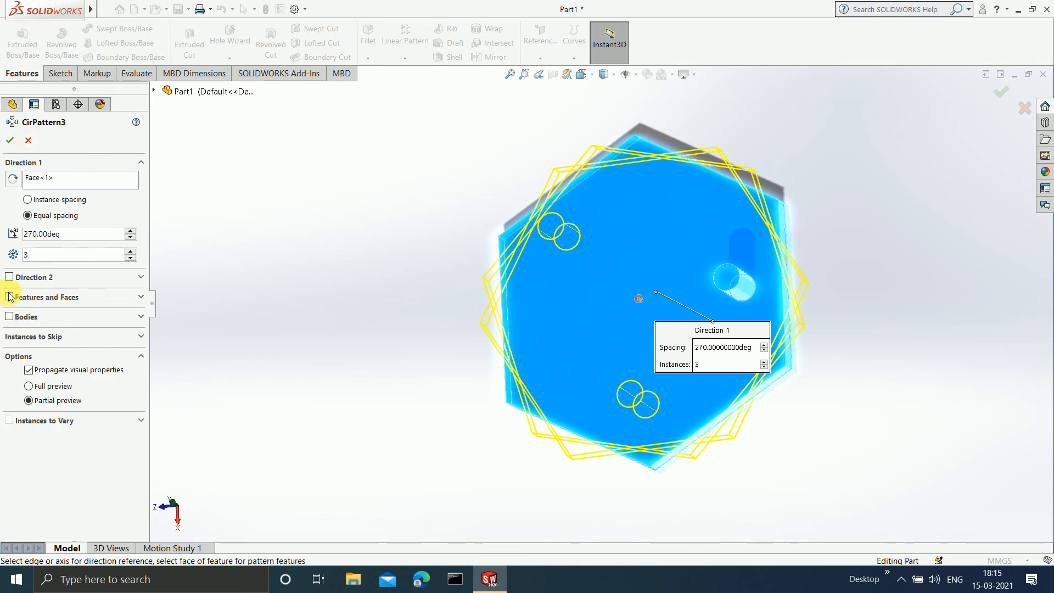
click(9, 297)
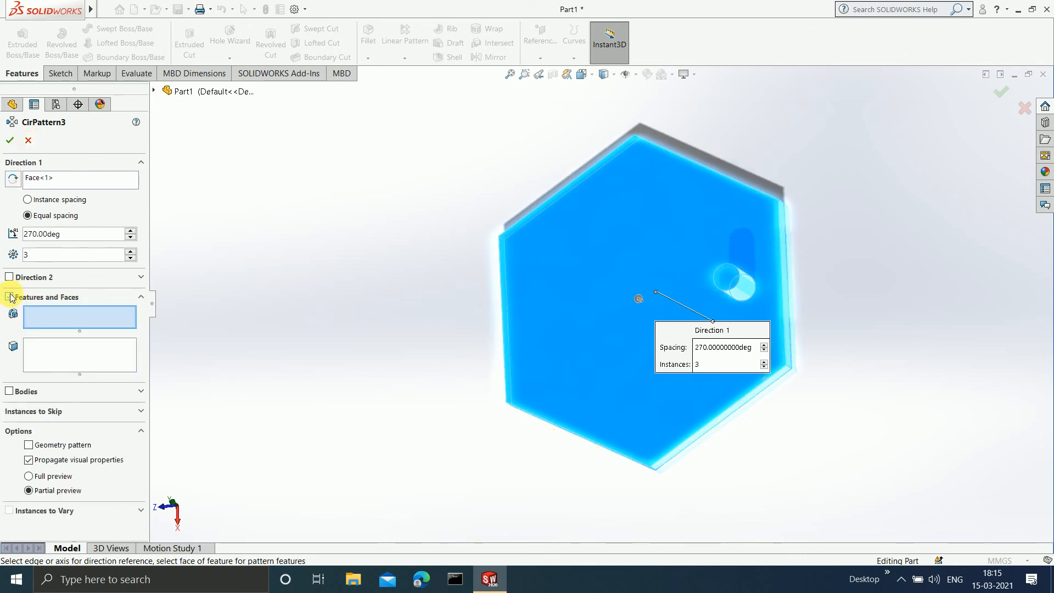
click(8, 297)
click(8, 297)
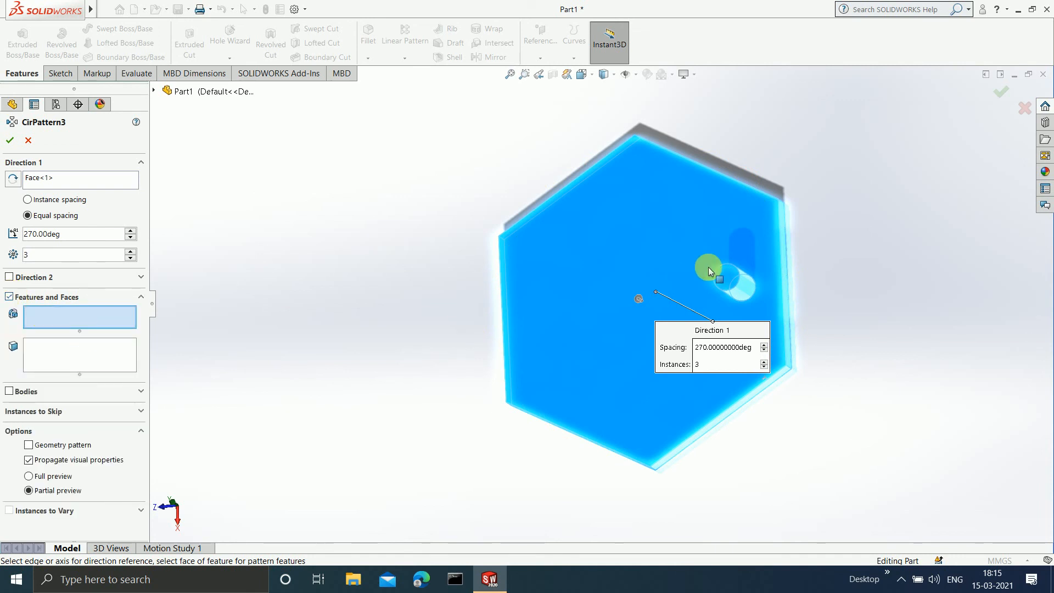
click(740, 285)
scroll(656, 362, down, 2)
scroll(611, 382, up, 3)
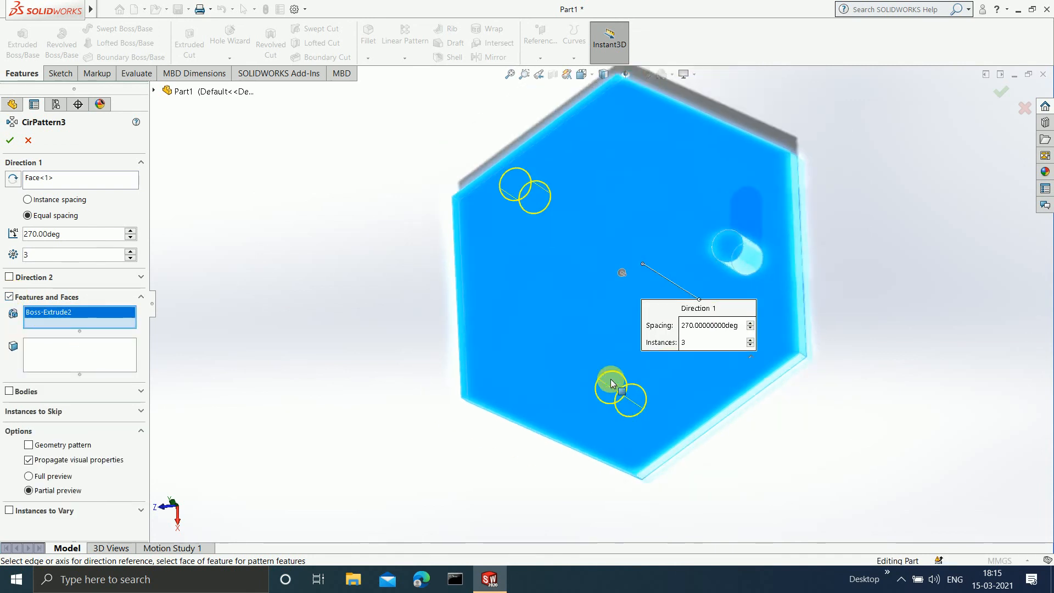
middle_drag(606, 379, 606, 314)
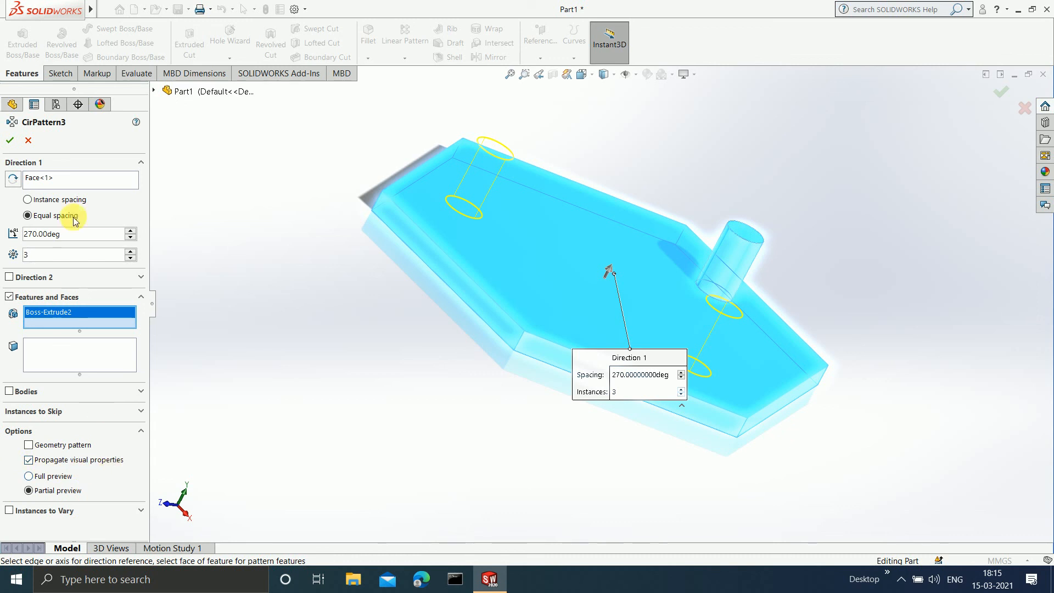
click(27, 142)
Apply a cyan colour to the cylindrical side face of the boss.
scroll(693, 262, up, 2)
scroll(714, 296, down, 2)
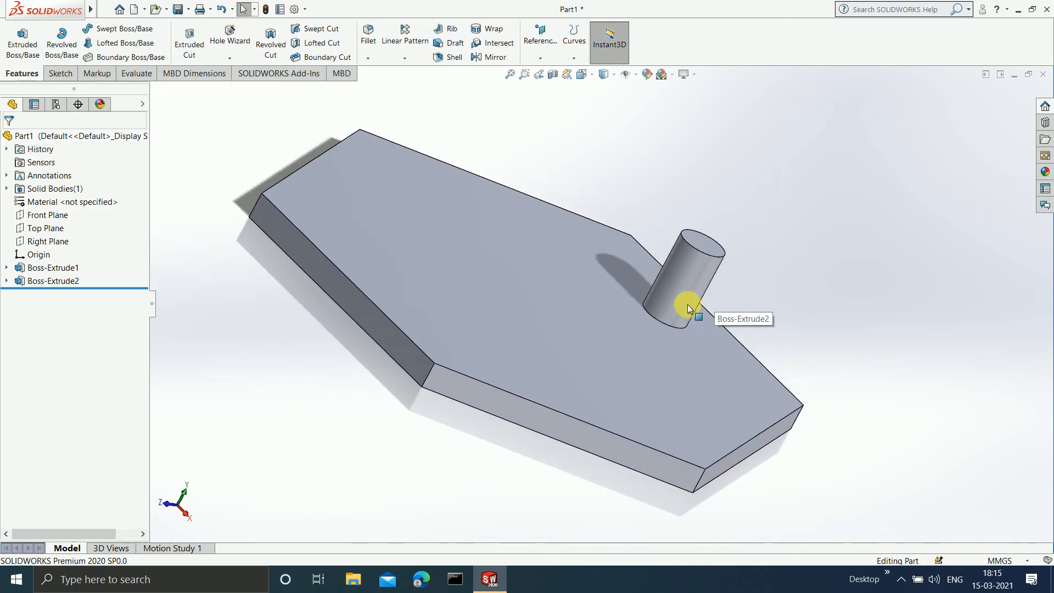
click(682, 286)
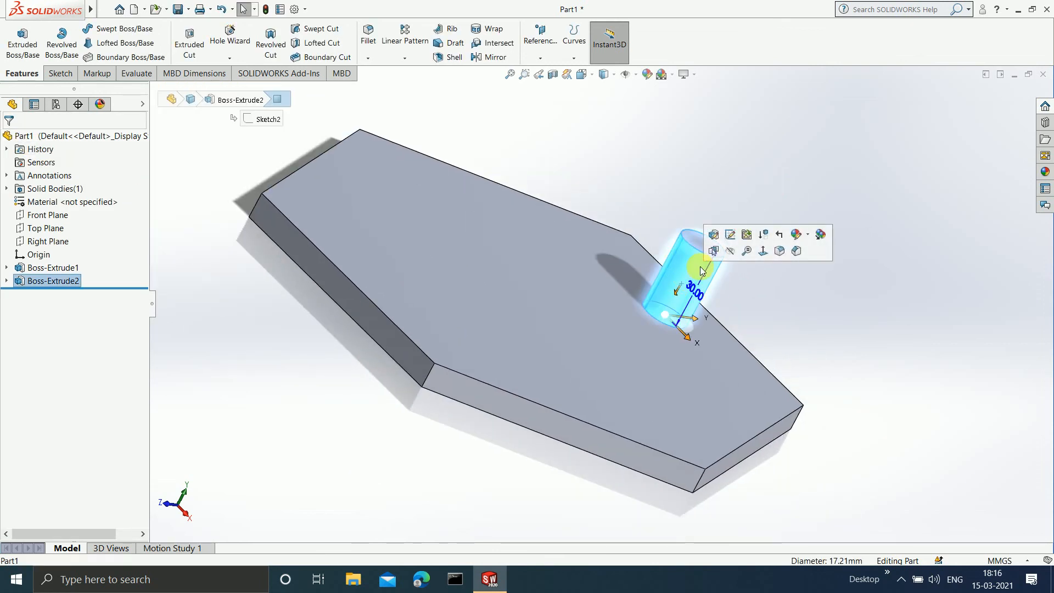
click(646, 75)
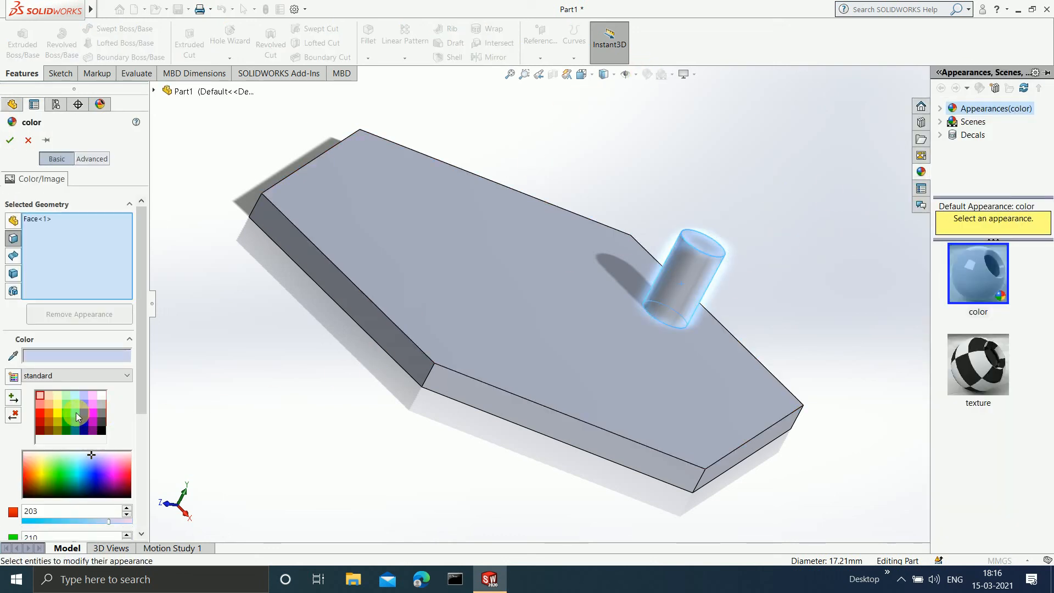
click(75, 412)
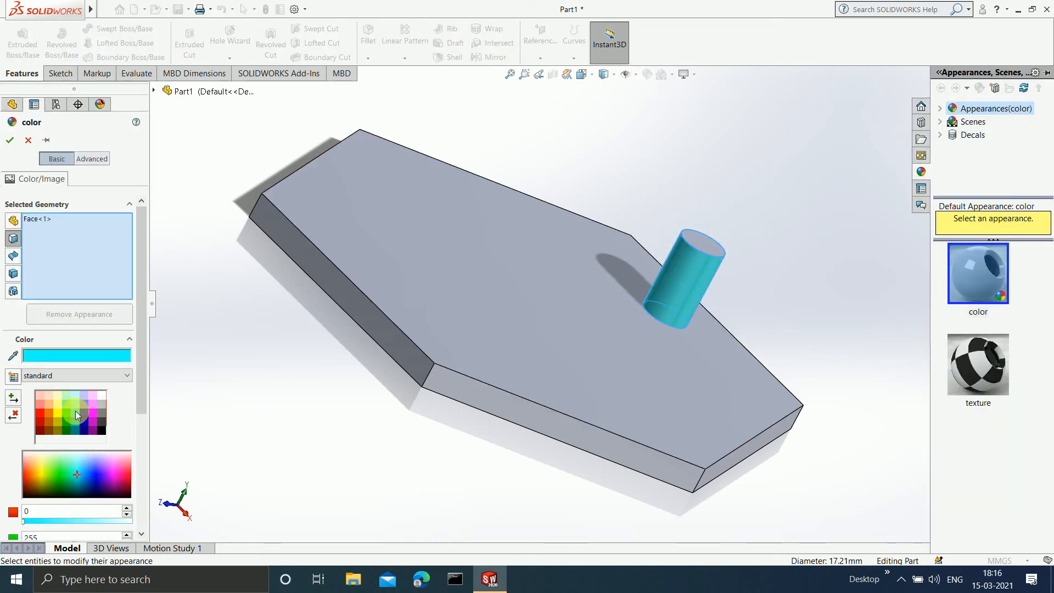
click(10, 141)
Create a circular pattern of the cyan boss about the plate's top face with 6 instances at 15° spacing, propagating visual properties.
middle_drag(621, 177, 611, 204)
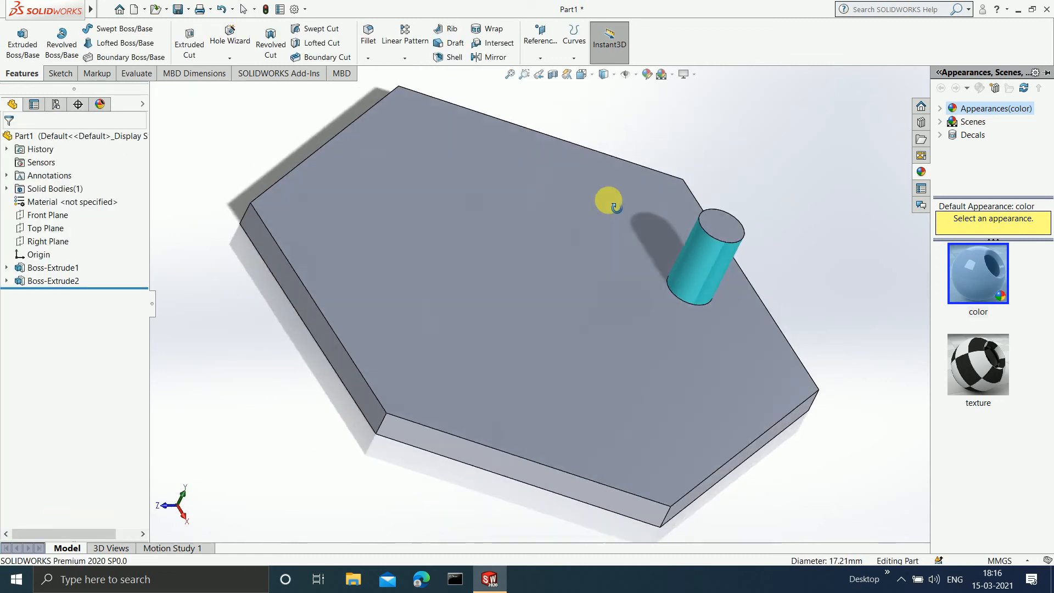
click(388, 60)
click(403, 85)
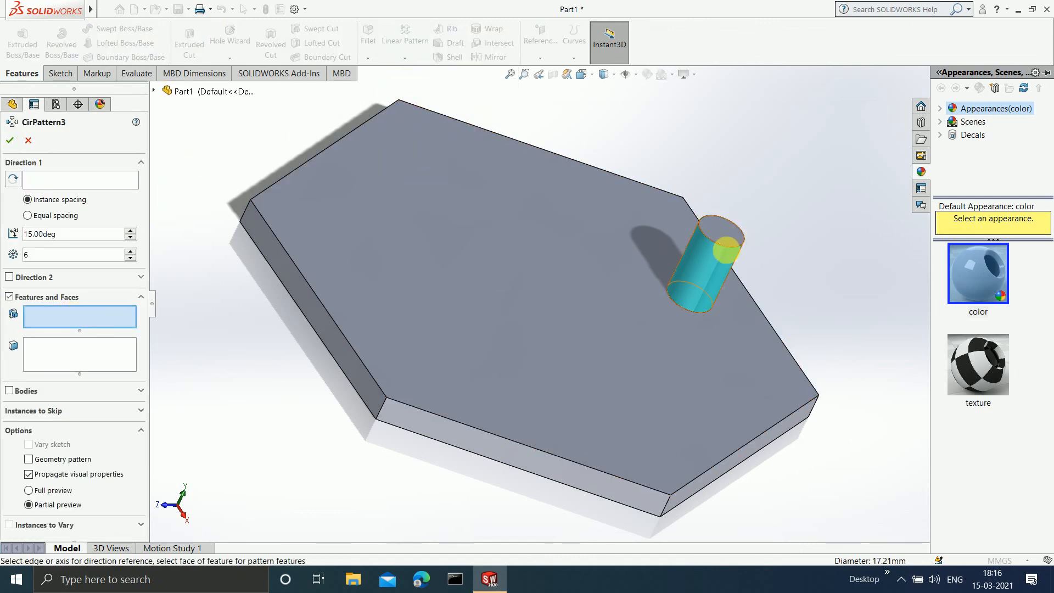
click(695, 280)
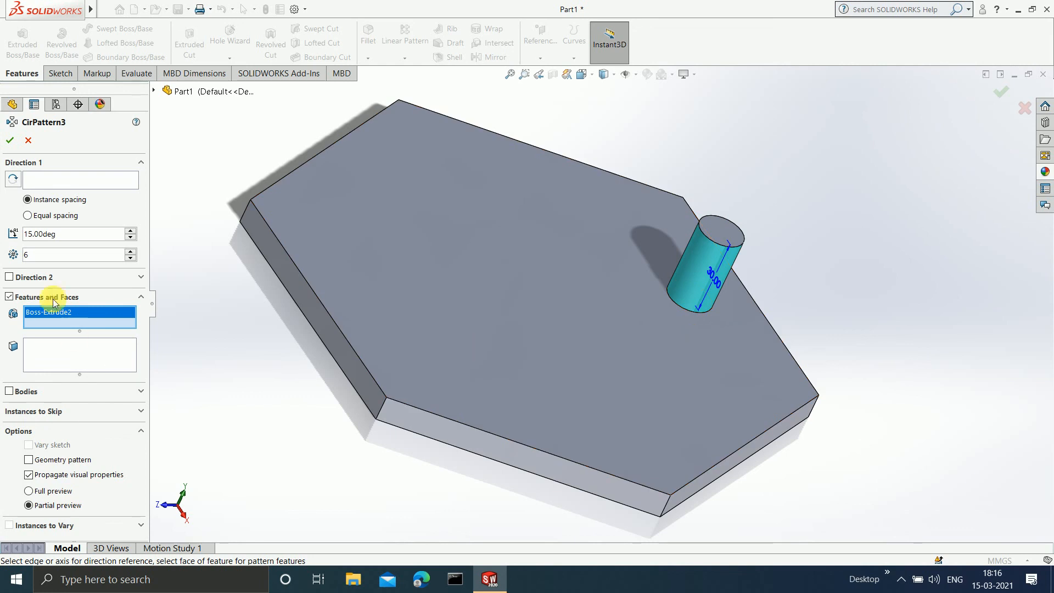
click(104, 183)
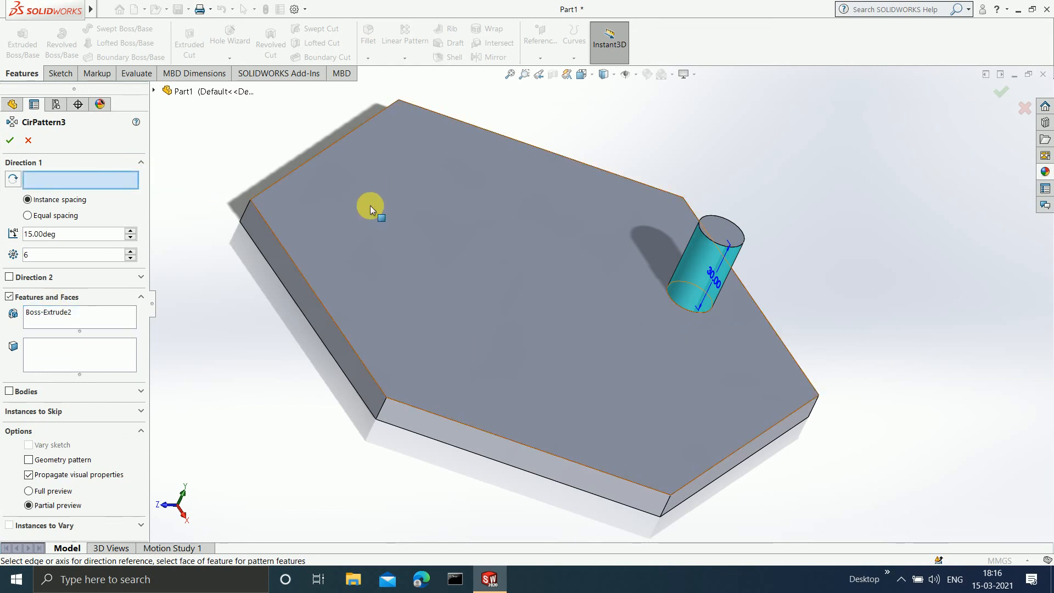
drag(371, 205, 585, 307)
scroll(575, 304, up, 2)
scroll(506, 288, down, 3)
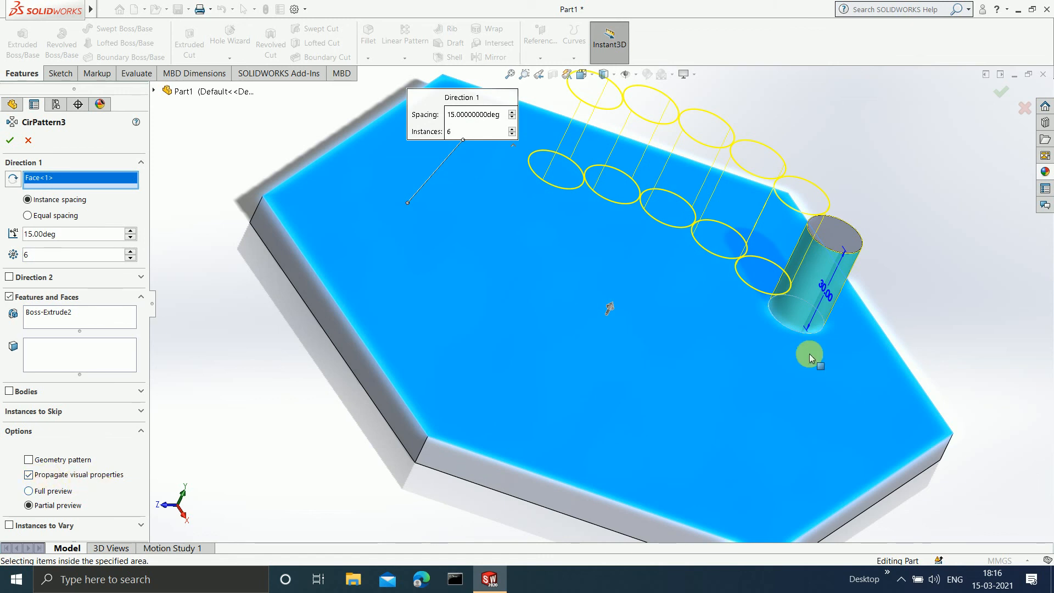
scroll(701, 313, up, 1)
middle_drag(701, 314, 687, 348)
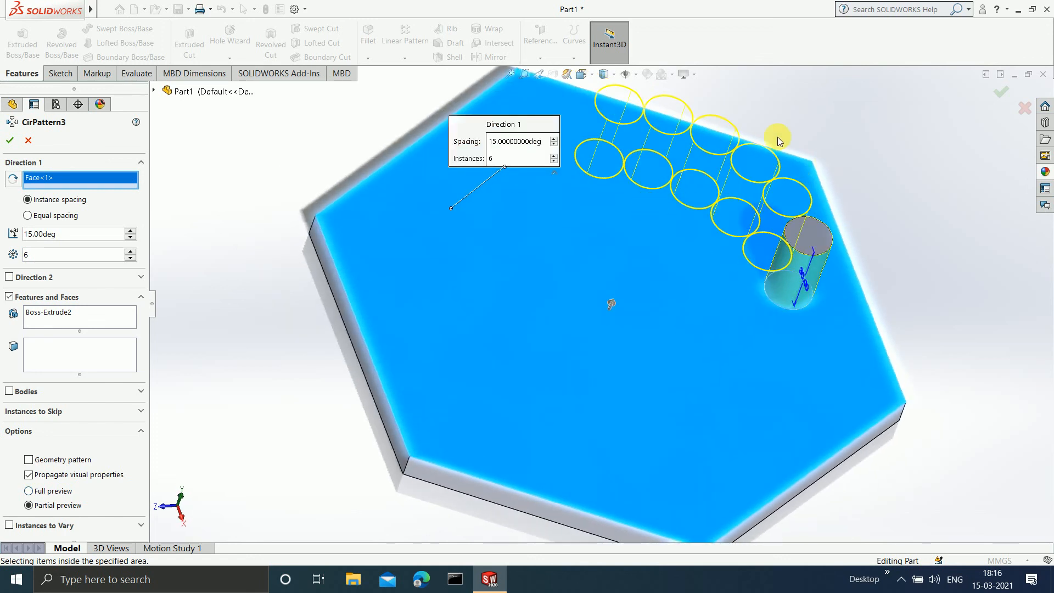
click(10, 140)
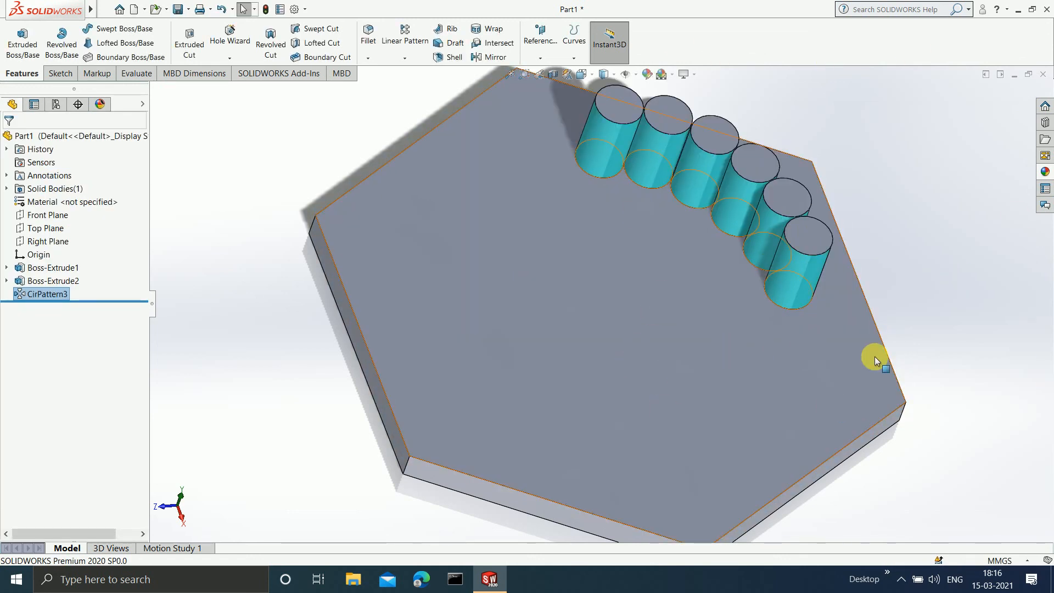
Edit the circular pattern of the boss to turn off Propagate visual properties, and inspect the updated bosses.
right_click(28, 293)
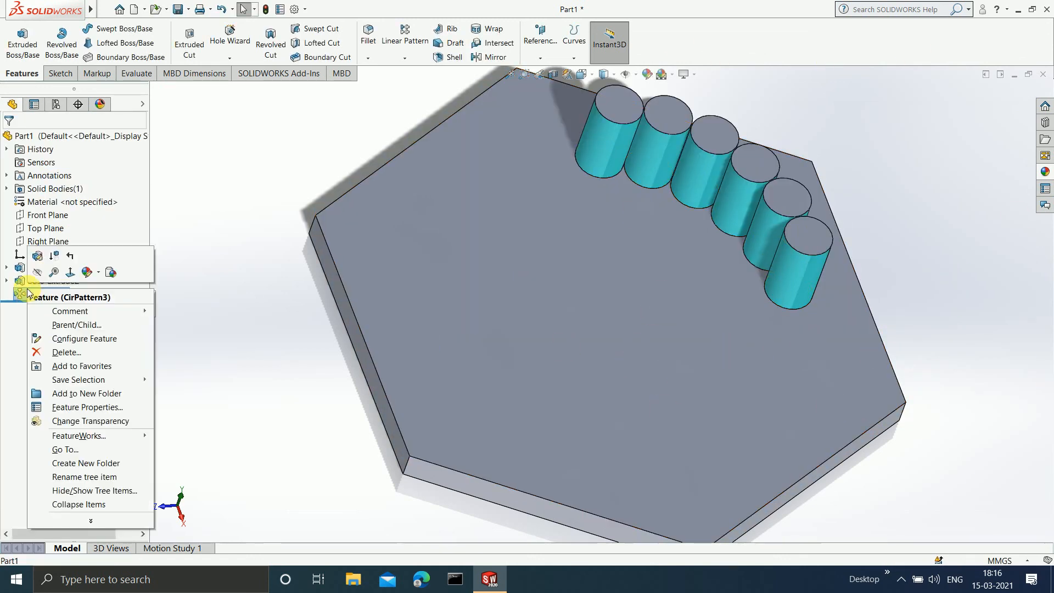
click(41, 271)
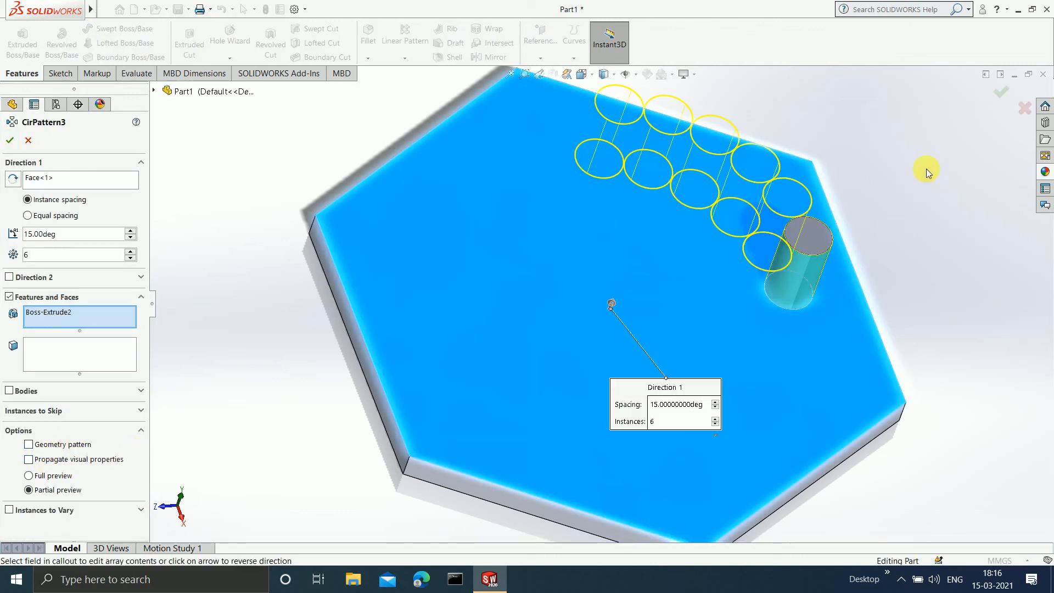
click(10, 144)
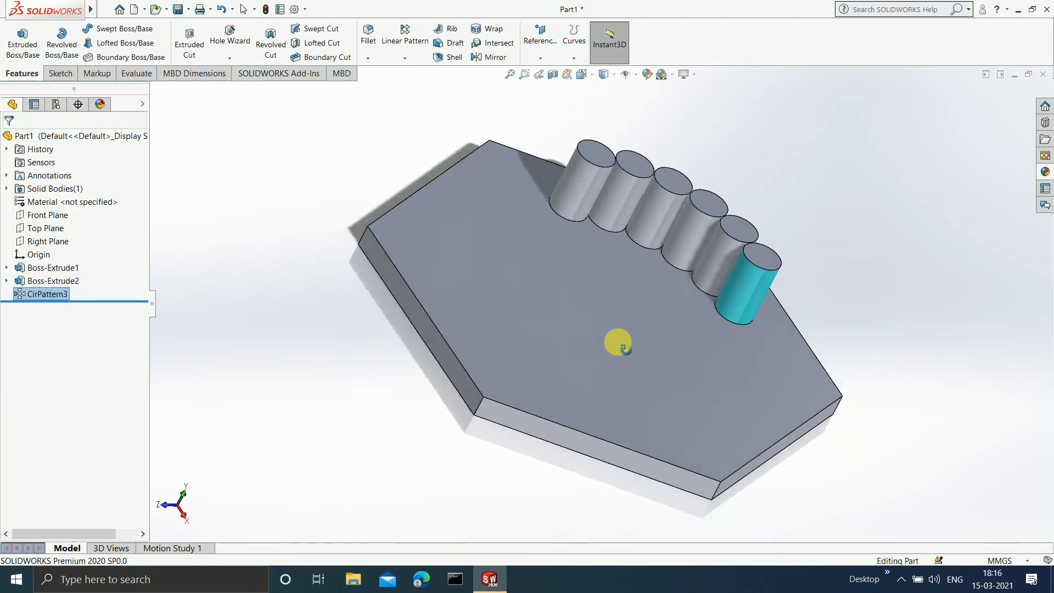
middle_drag(626, 349, 620, 383)
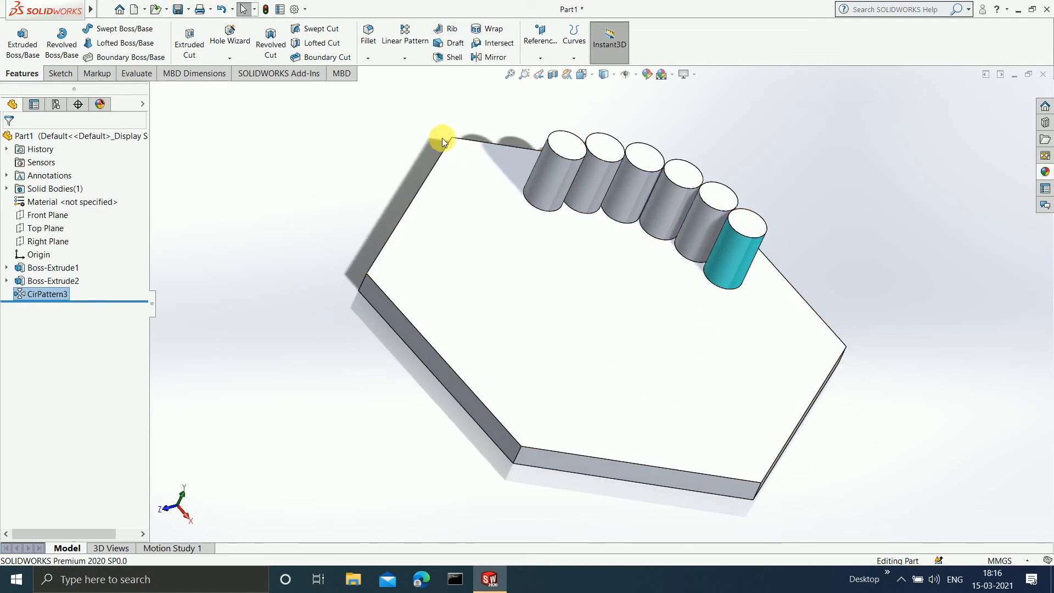
click(397, 55)
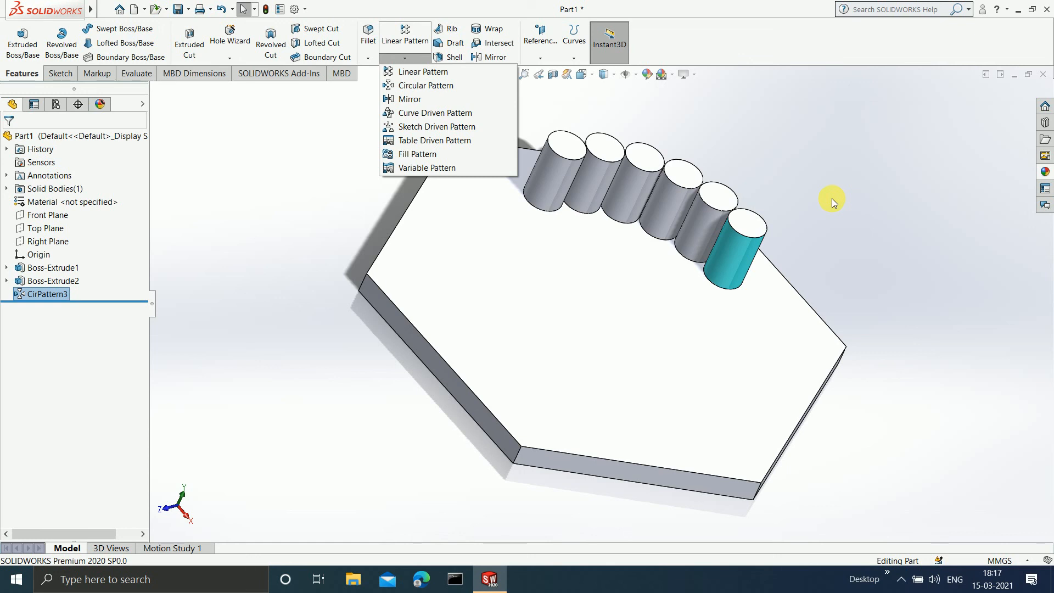
click(900, 579)
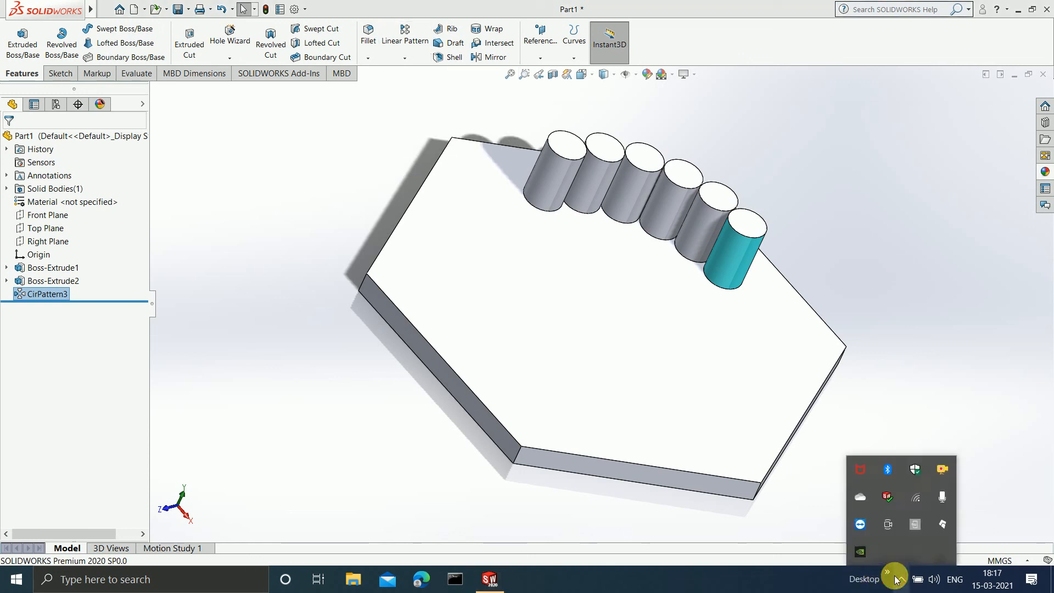